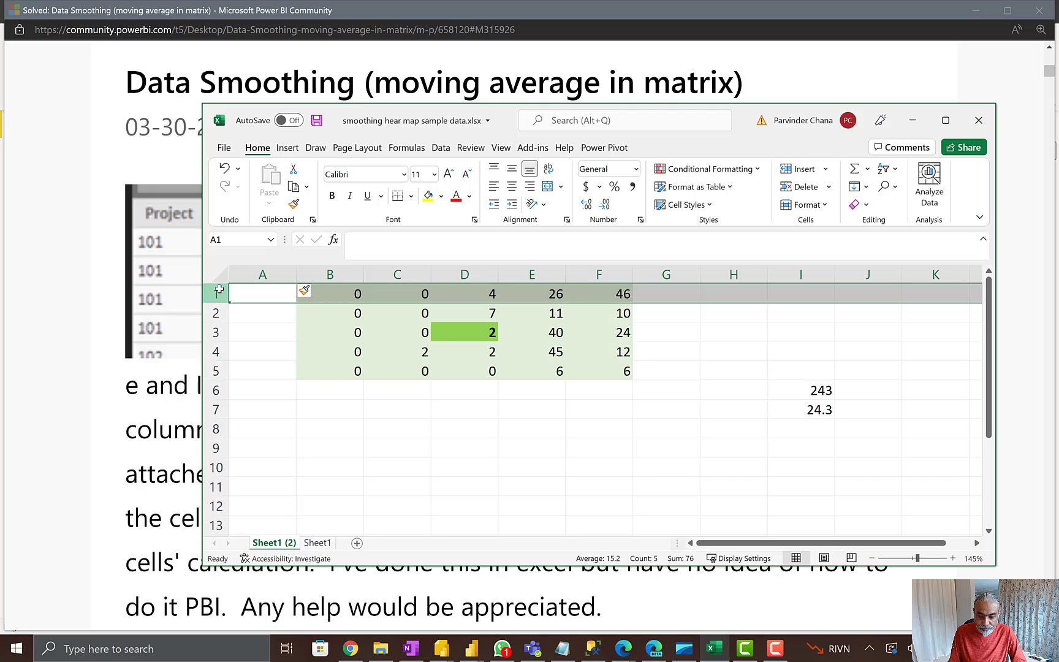
Step: Insert a blank row above the first row of the data grid
{"action": "key", "text": "ctrl+shift+plus"}
{"action": "left_click", "coordinate": [251, 294]}
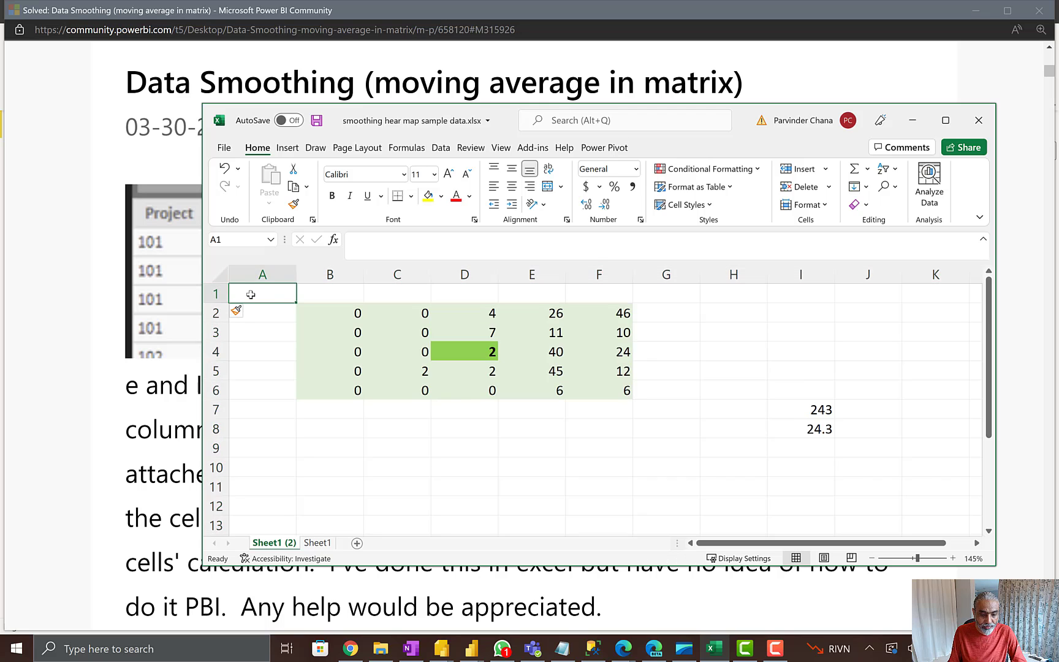
{"action": "type", "text": "Lengh"}
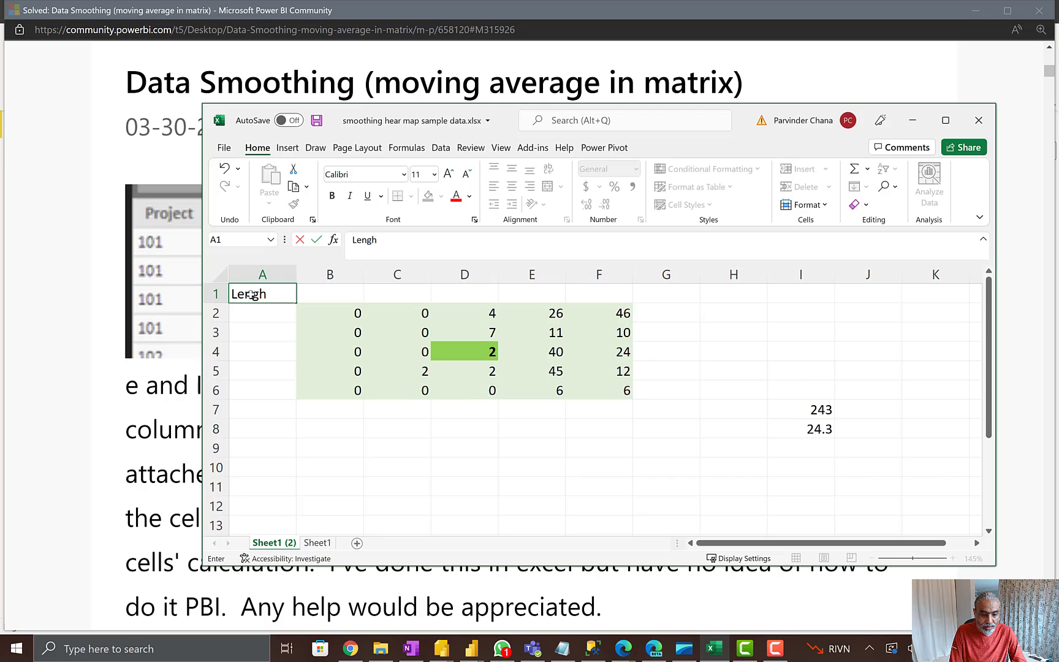
{"action": "type", "text": "t"}
{"action": "key", "text": "BackSpace"}
{"action": "key", "text": "BackSpace"}
{"action": "key", "text": "BackSpace"}
{"action": "key", "text": "BackSpace"}
{"action": "key", "text": "BackSpace"}
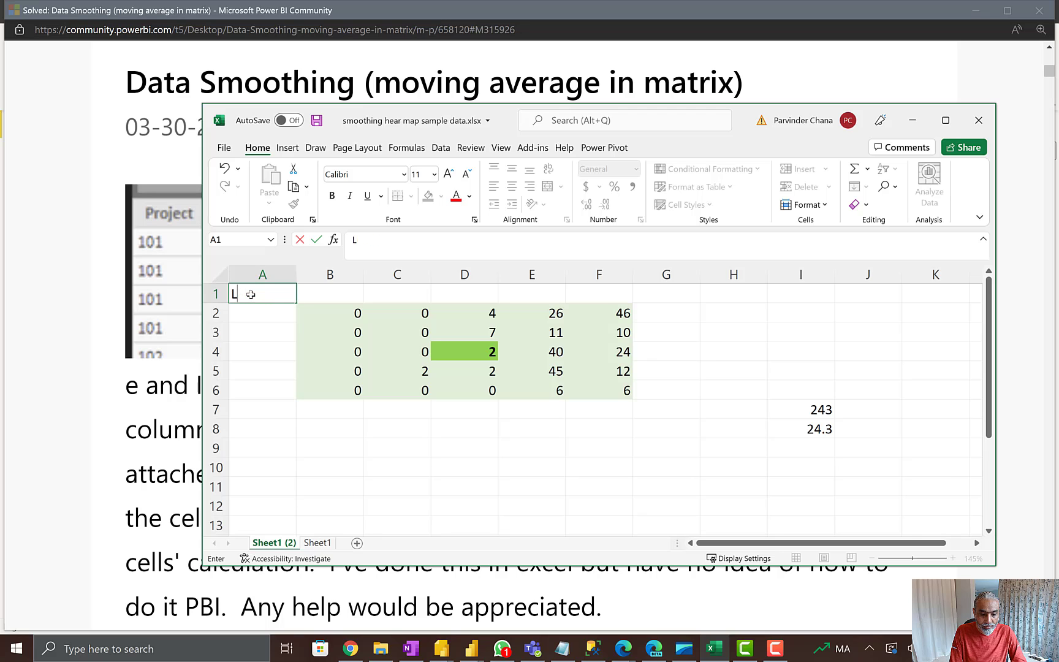
Step: Enter the column headers 5, 10, 15, 20 and 25 in cells B1 to F1
{"action": "key", "text": "Tab"}
{"action": "type", "text": "5"}
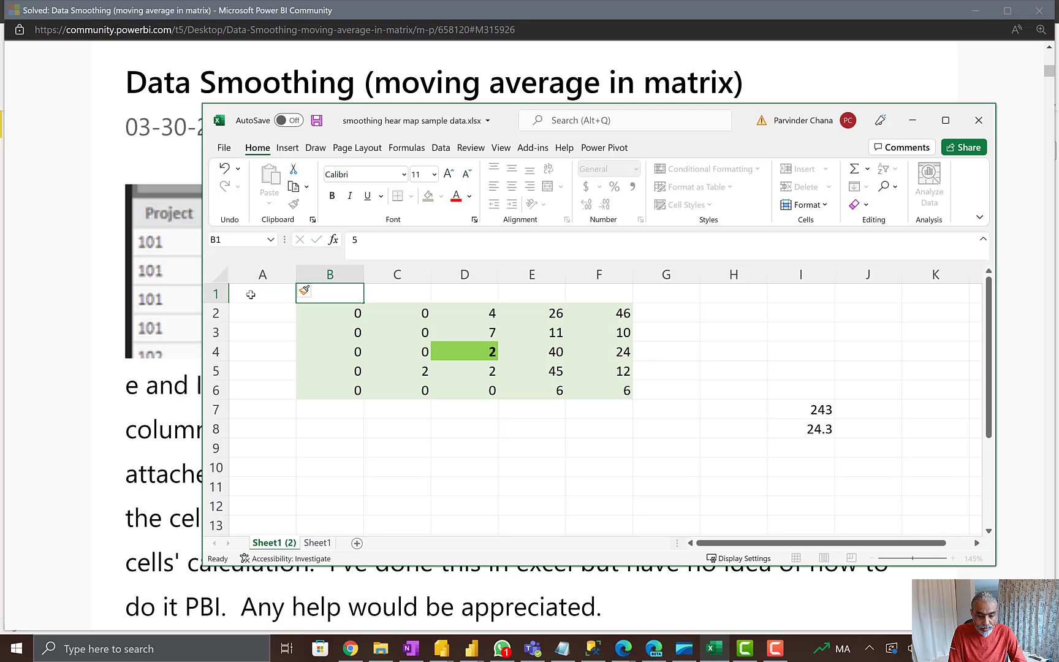
{"action": "key", "text": "Tab"}
{"action": "type", "text": "10"}
{"action": "key", "text": "Tab"}
{"action": "type", "text": "15"}
{"action": "key", "text": "Tab"}
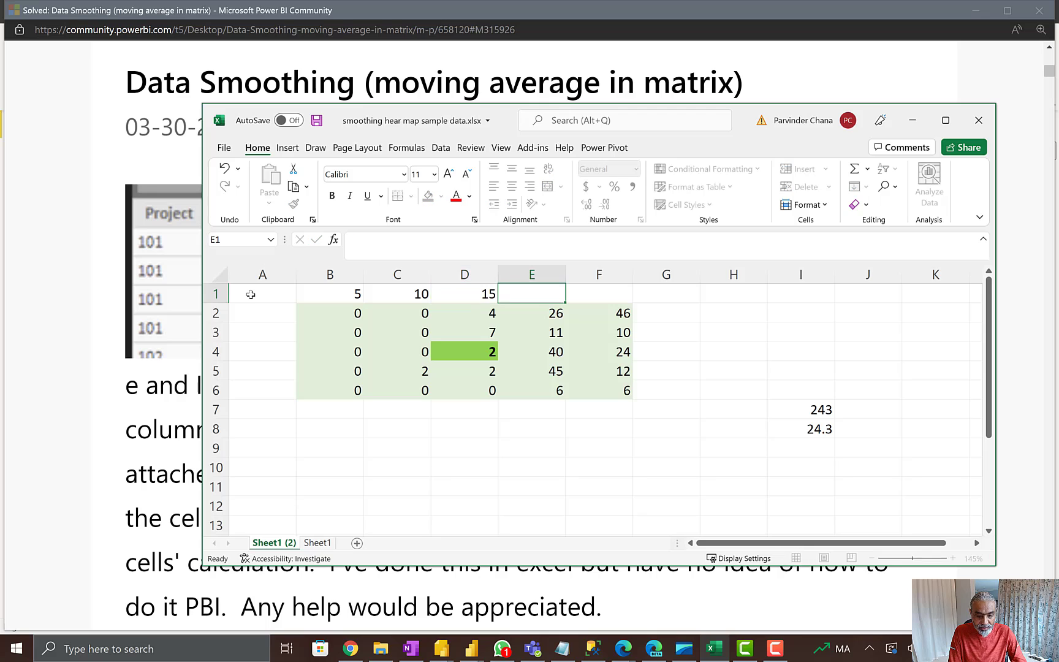
{"action": "type", "text": "20"}
{"action": "key", "text": "Tab"}
{"action": "type", "text": "25"}
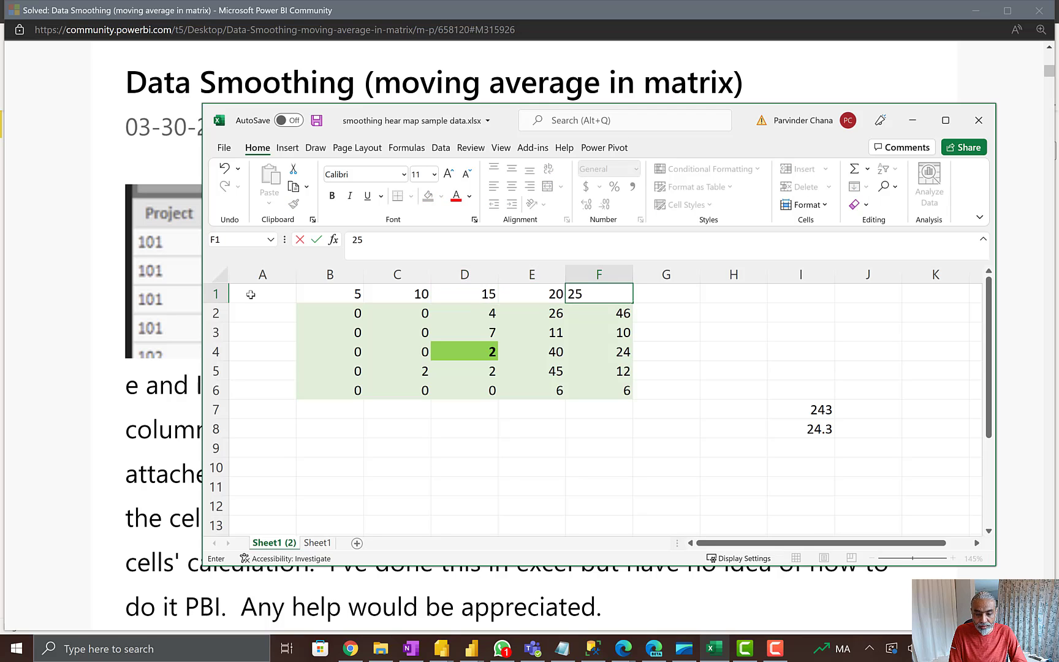
Step: Enter the row headers 1200, 1400, 1600, 1800 and 2000 in cells A2 to A6
{"action": "key", "text": "Left"}
{"action": "key", "text": "Left"}
{"action": "key", "text": "Left"}
{"action": "key", "text": "Left"}
{"action": "key", "text": "Left"}
{"action": "key", "text": "Down"}
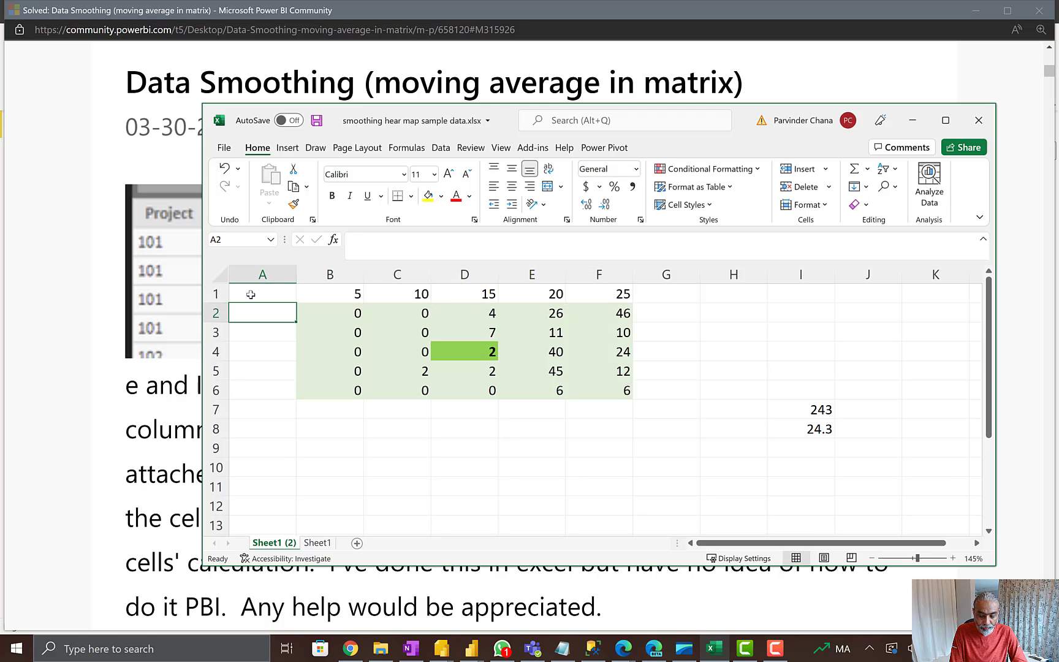
{"action": "type", "text": "1200"}
{"action": "key", "text": "Return"}
{"action": "type", "text": "1400"}
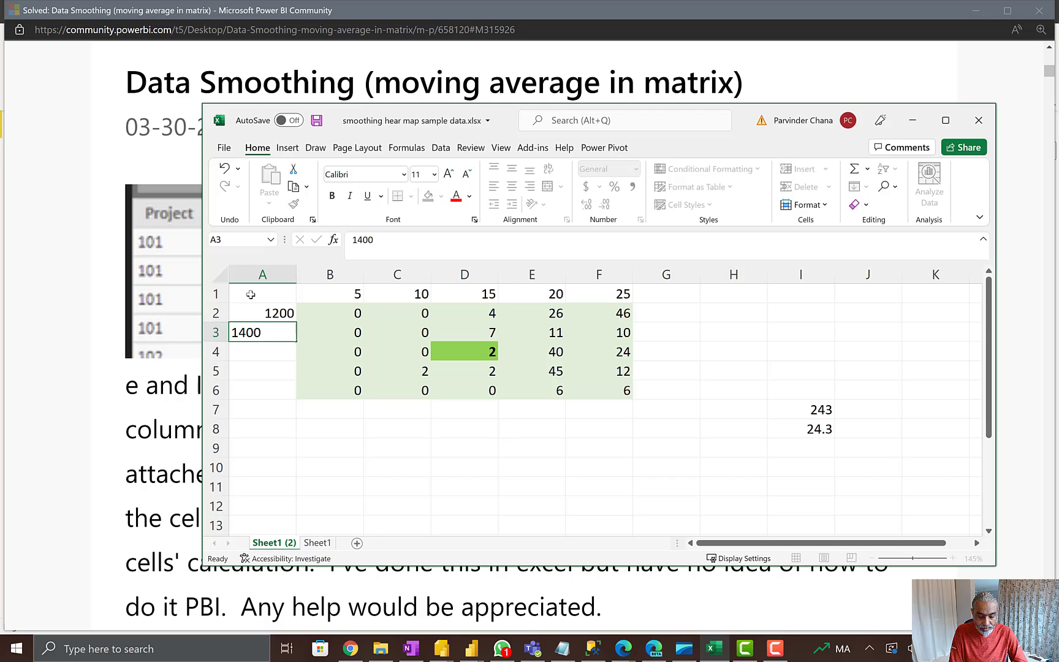
{"action": "key", "text": "Return"}
{"action": "type", "text": "1600"}
{"action": "key", "text": "Return"}
{"action": "type", "text": "1800"}
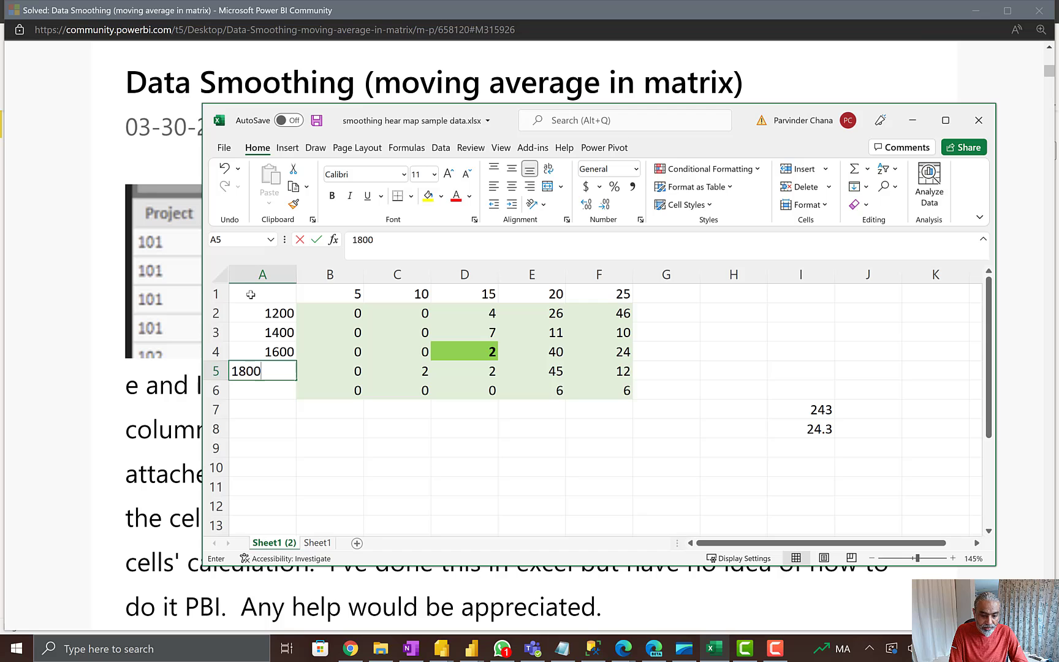
{"action": "key", "text": "Return"}
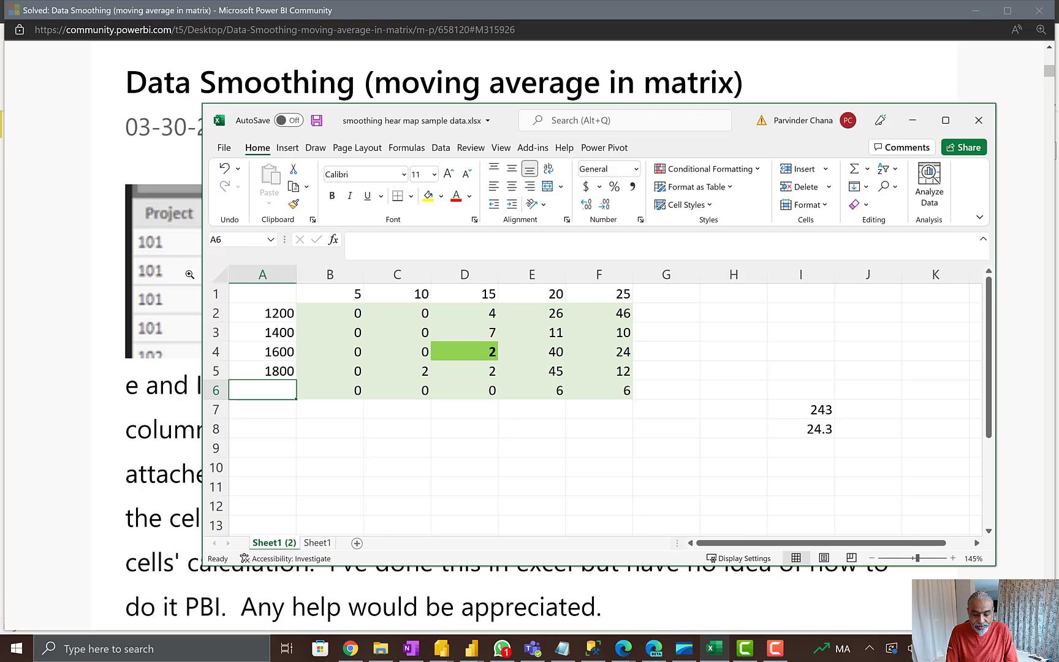
{"action": "type", "text": "2000"}
{"action": "key", "text": "Return"}
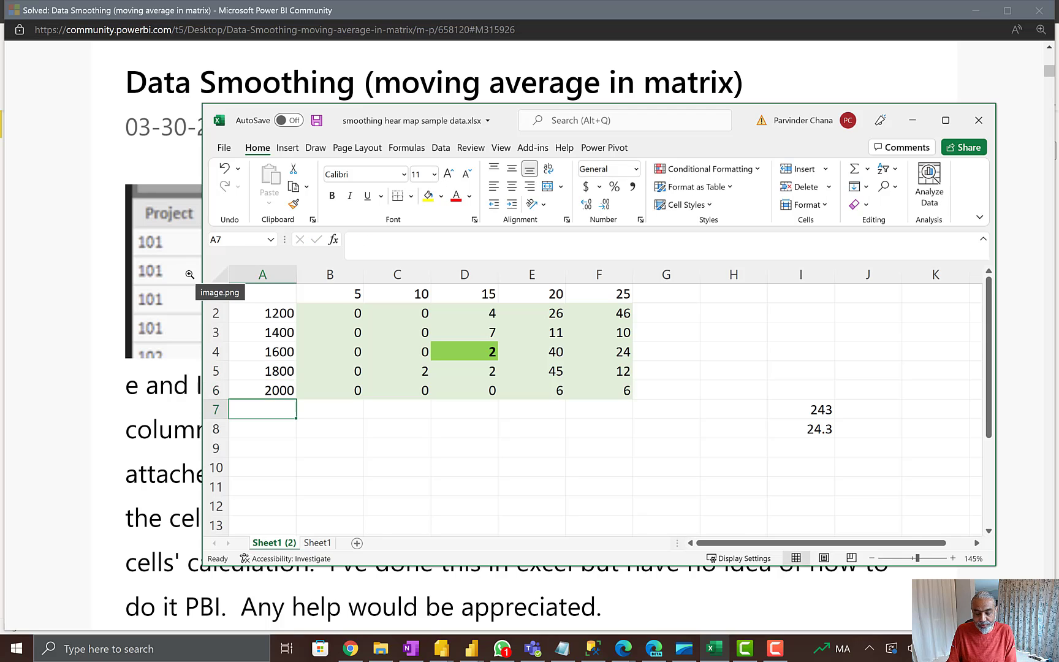
Step: Examine cell D4 with the two cells above and on either side, the whole B2:F6 range, and the average formula in I8
{"action": "left_click", "coordinate": [480, 354]}
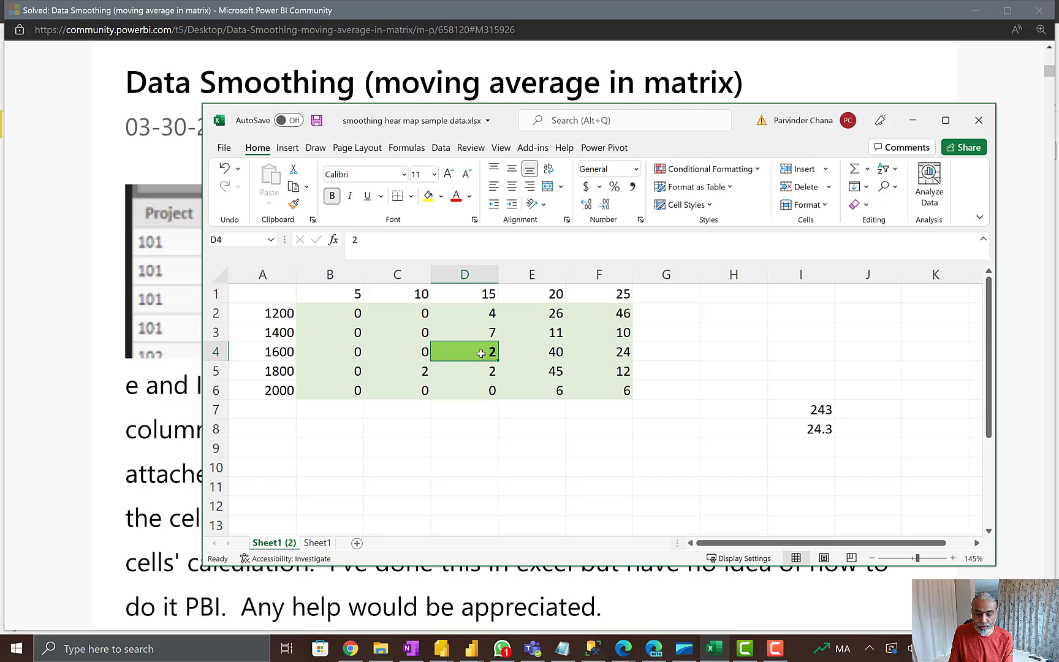
{"action": "left_click_drag", "start_coordinate": [480, 352], "coordinate": [478, 313]}
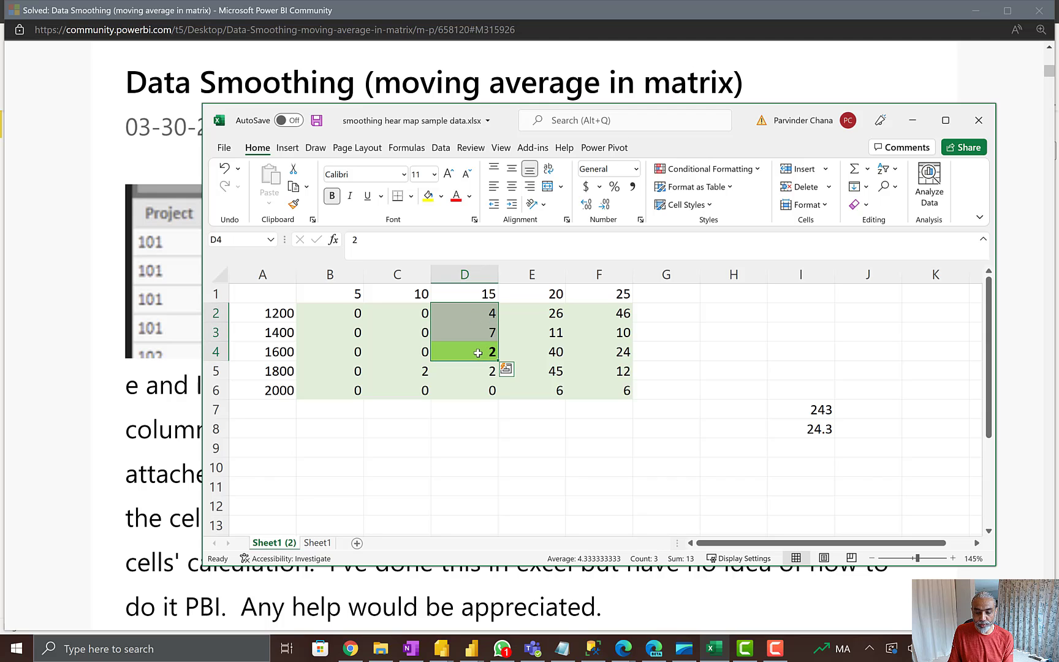
{"action": "left_click_drag", "start_coordinate": [478, 353], "coordinate": [361, 352]}
{"action": "left_click_drag", "start_coordinate": [458, 353], "coordinate": [616, 351]}
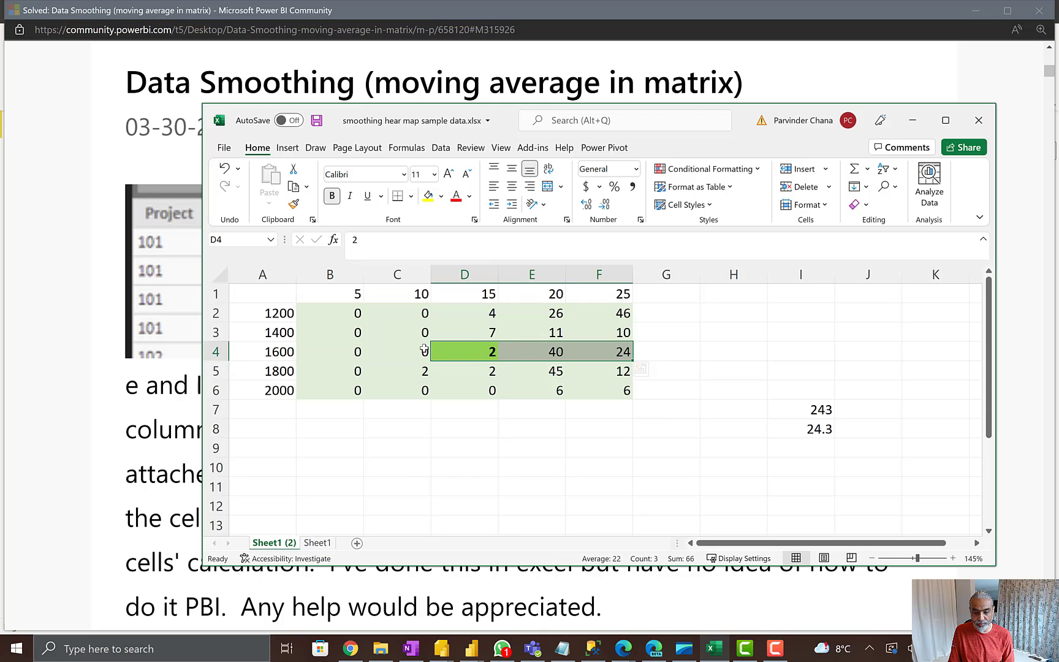
{"action": "left_click", "coordinate": [476, 353]}
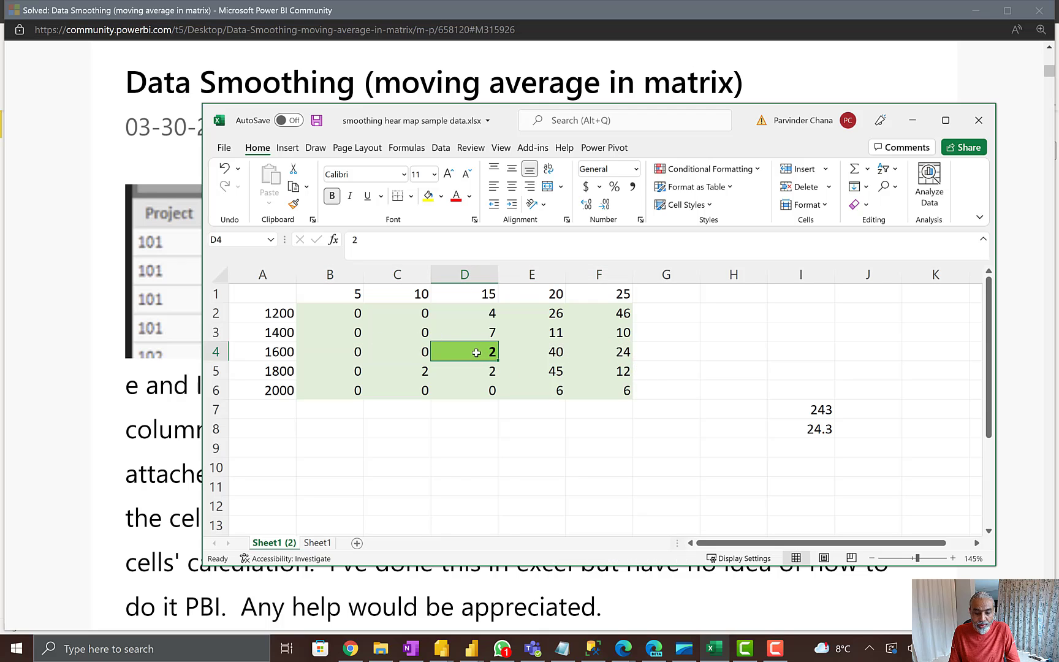
{"action": "left_click_drag", "start_coordinate": [345, 316], "coordinate": [362, 388]}
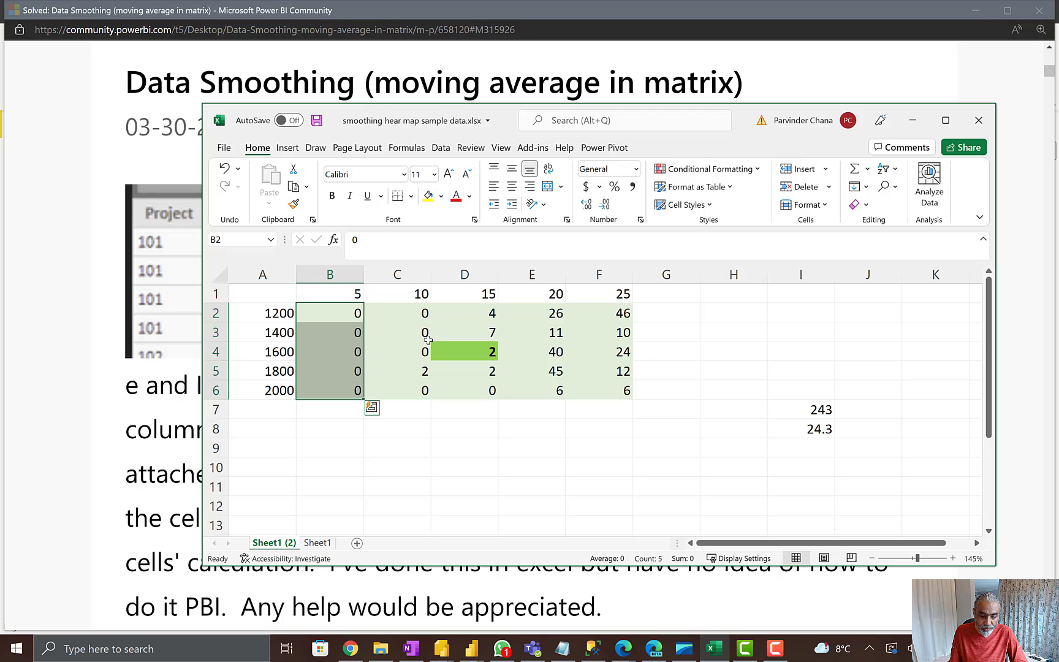
{"action": "left_click", "coordinate": [445, 355]}
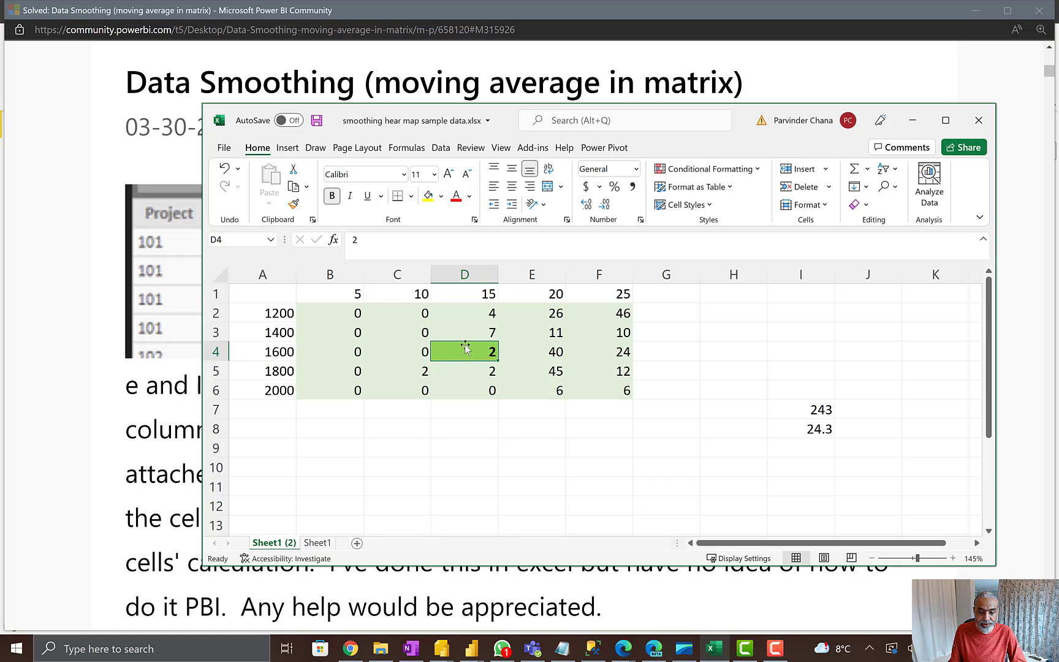
{"action": "left_click_drag", "start_coordinate": [353, 315], "coordinate": [607, 387]}
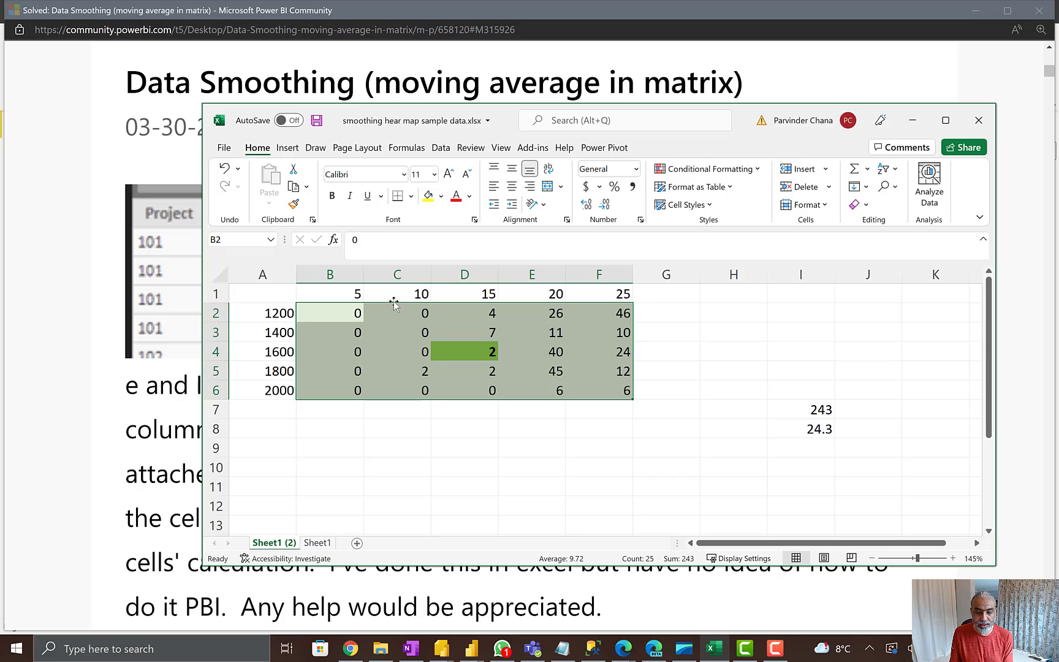
{"action": "left_click", "coordinate": [417, 295]}
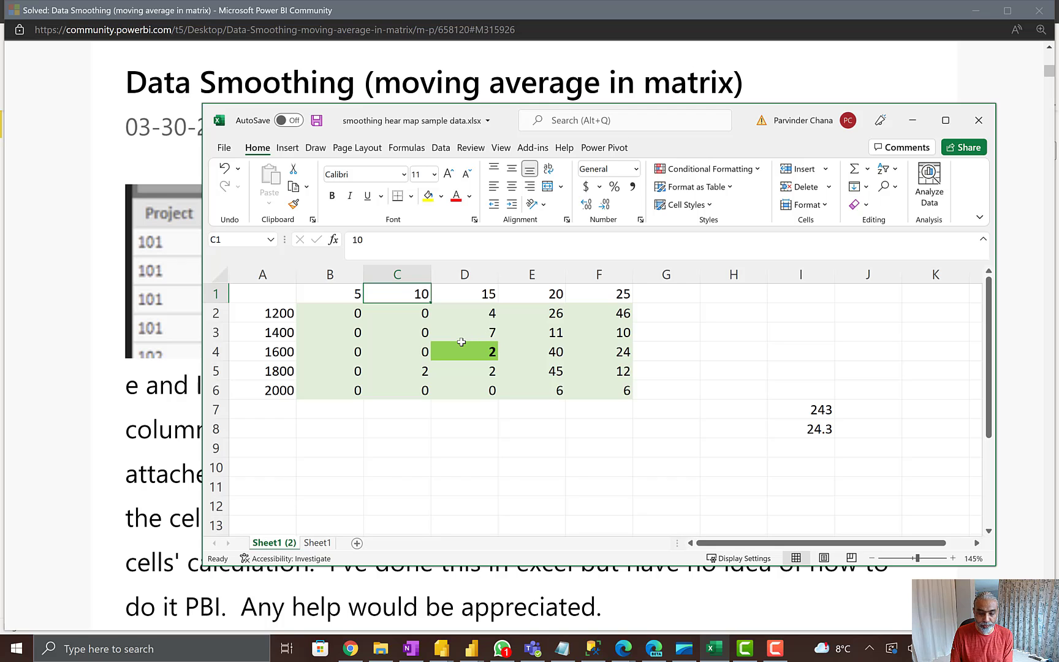
{"action": "left_click", "coordinate": [805, 432]}
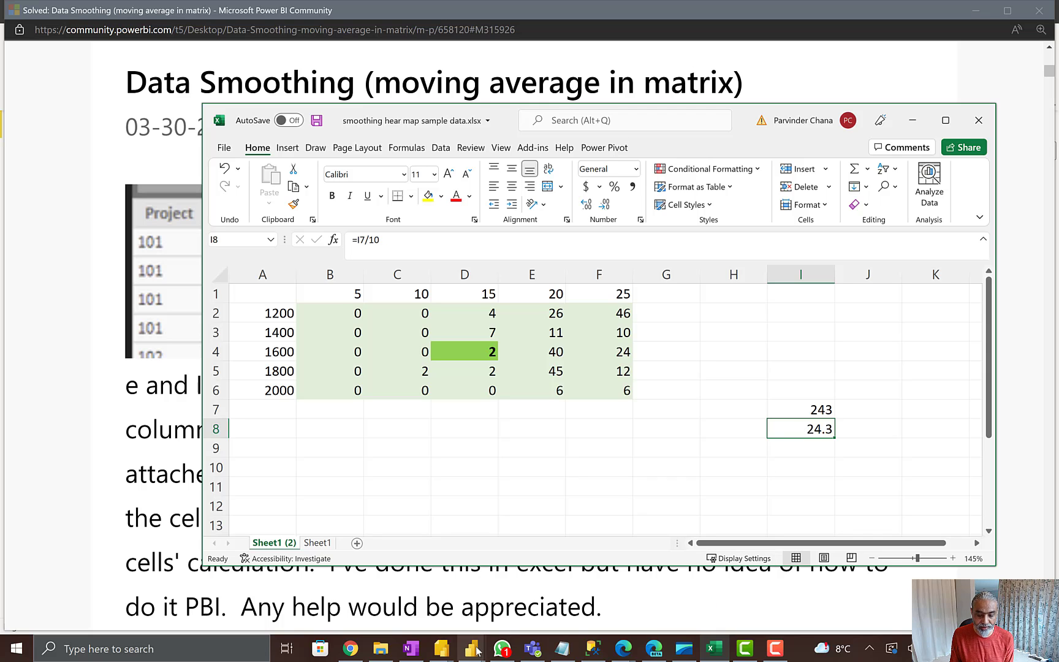
Step: Switch to the Smoothing Report in Power BI Desktop and show its table data
{"action": "mouse_move", "coordinate": [477, 651]}
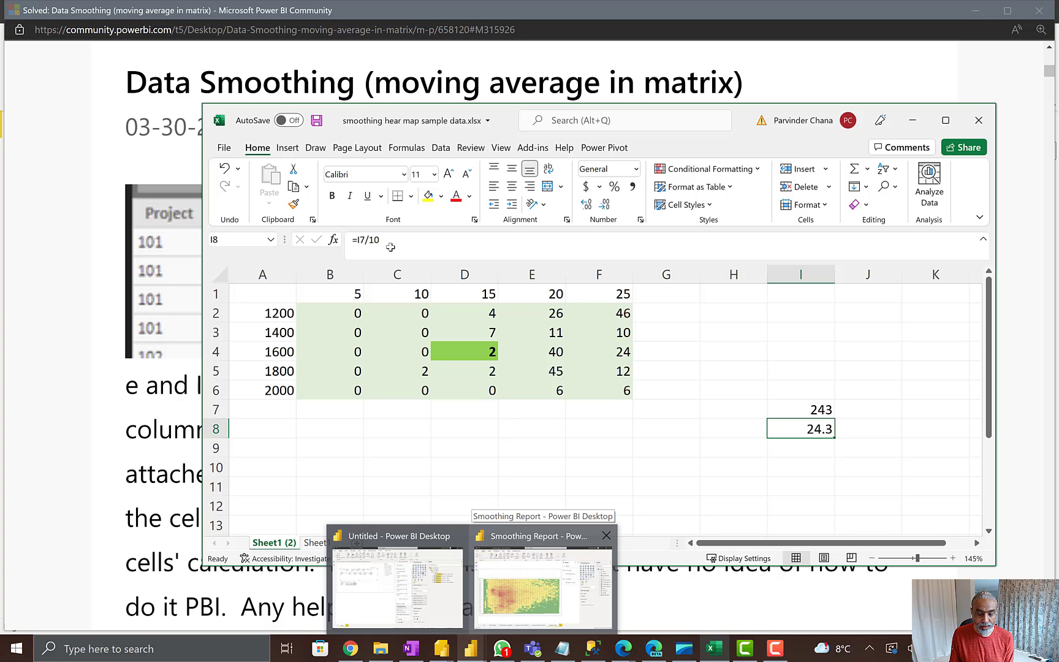
{"action": "left_click", "coordinate": [533, 585]}
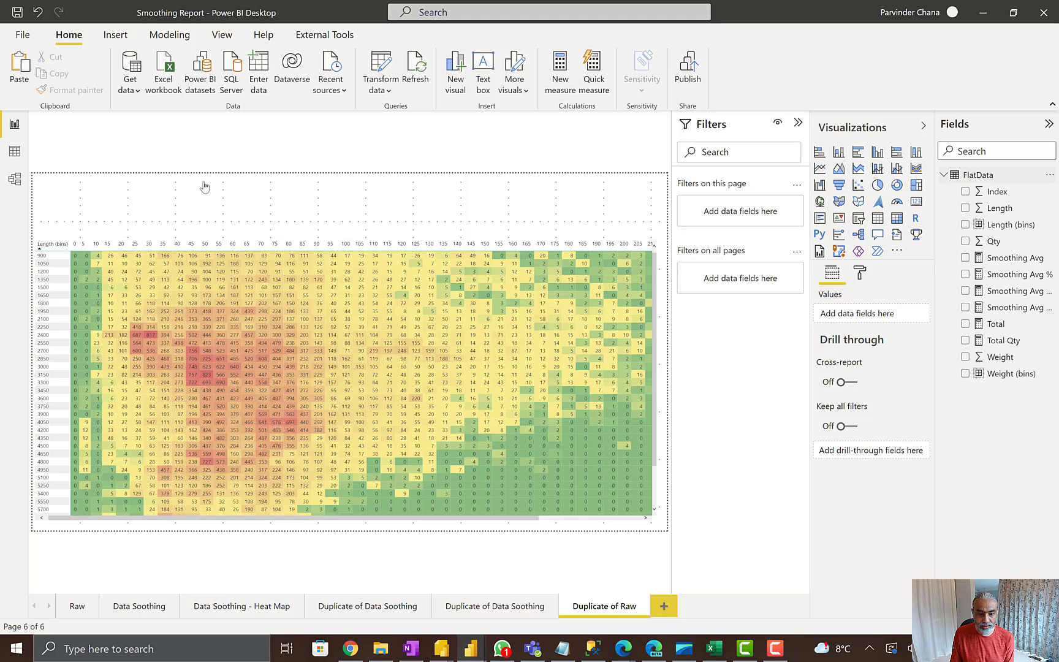
{"action": "left_click", "coordinate": [15, 152]}
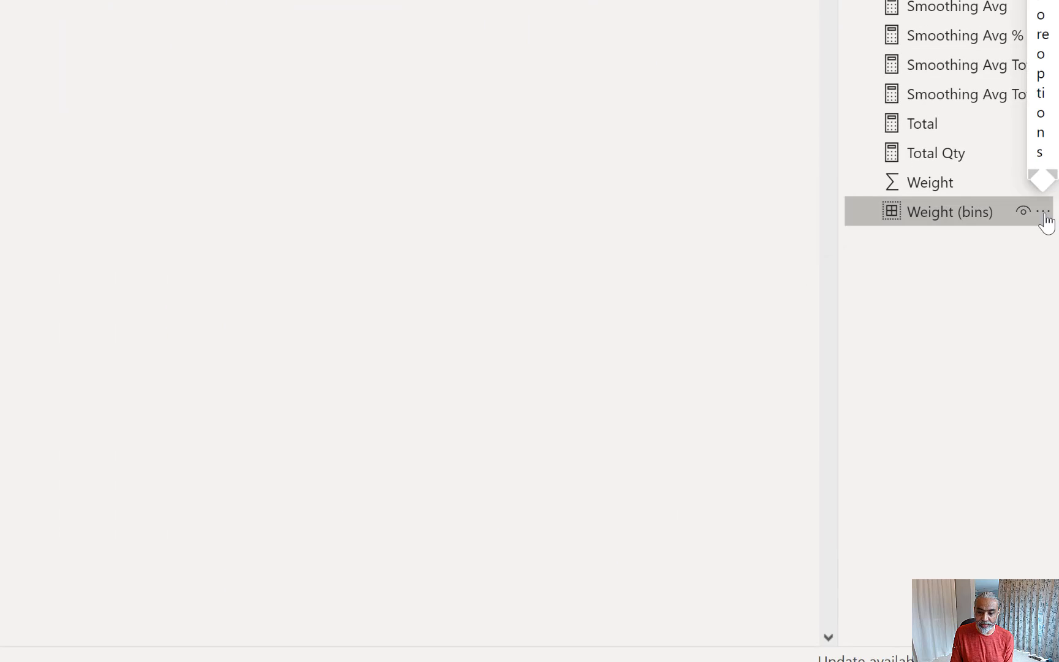
Step: Review the group settings of the Weight (bins) field, including its bin type options, and close them without changes
{"action": "left_click", "coordinate": [1044, 214]}
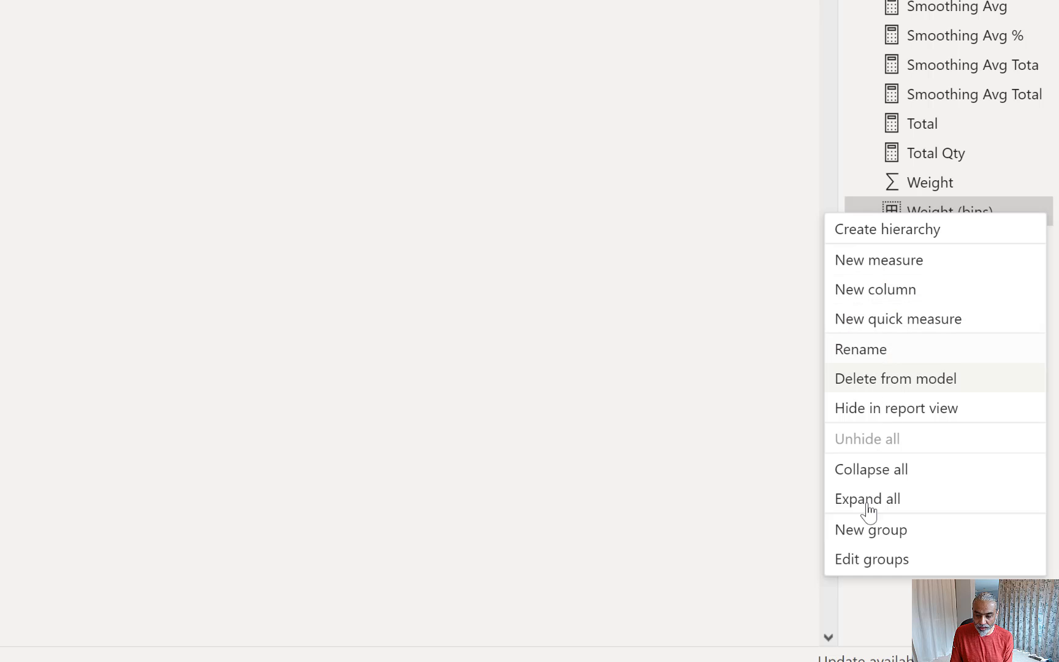
{"action": "left_click", "coordinate": [870, 565]}
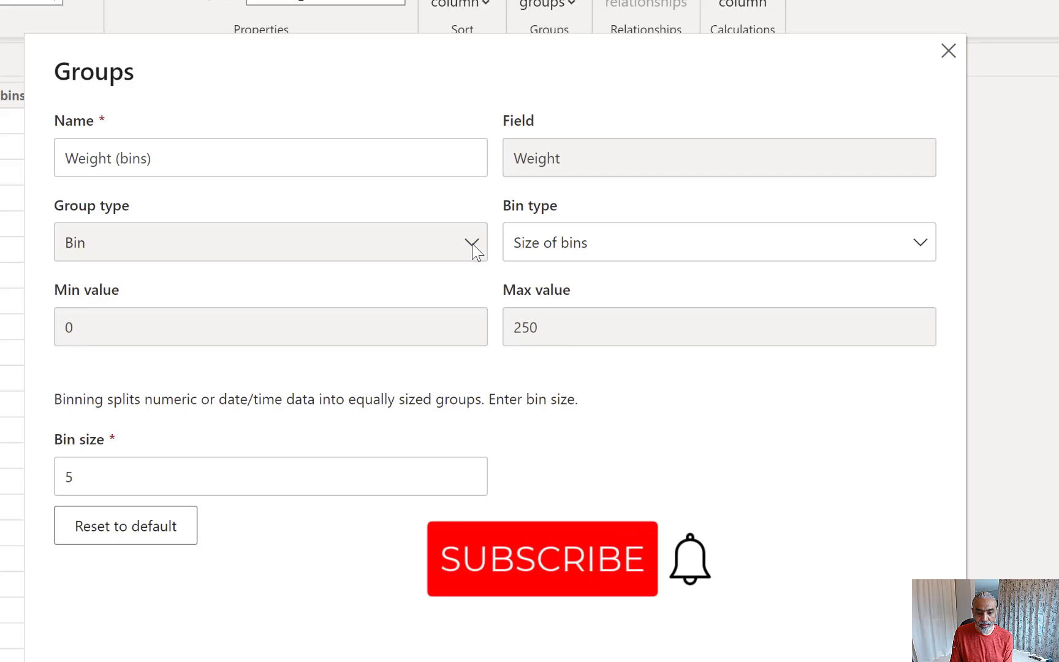
{"action": "left_click", "coordinate": [627, 251]}
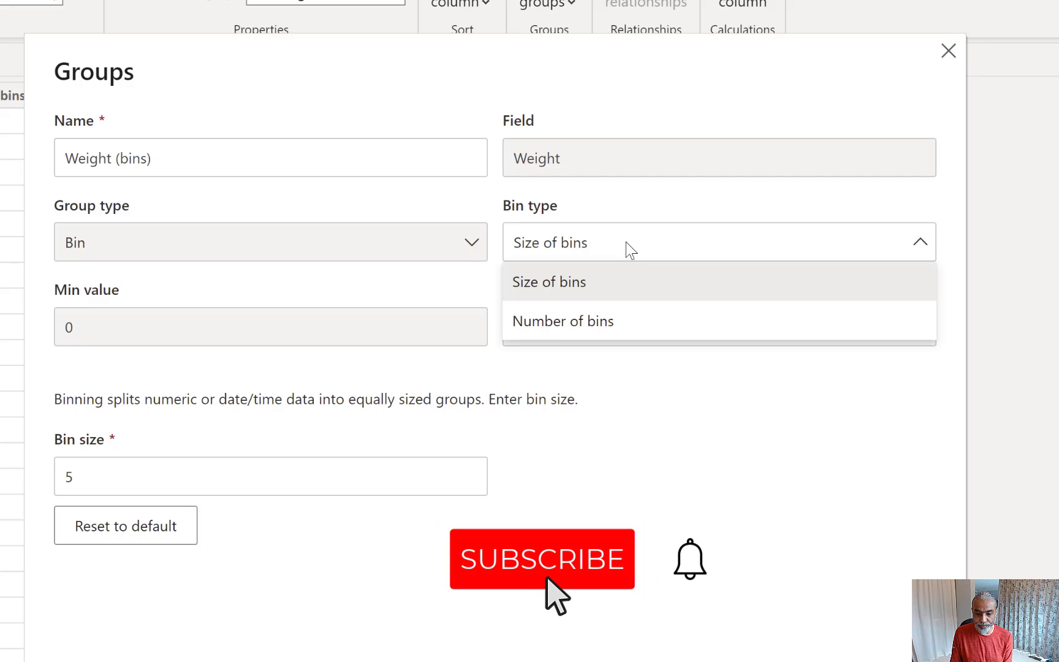
{"action": "left_click", "coordinate": [273, 325]}
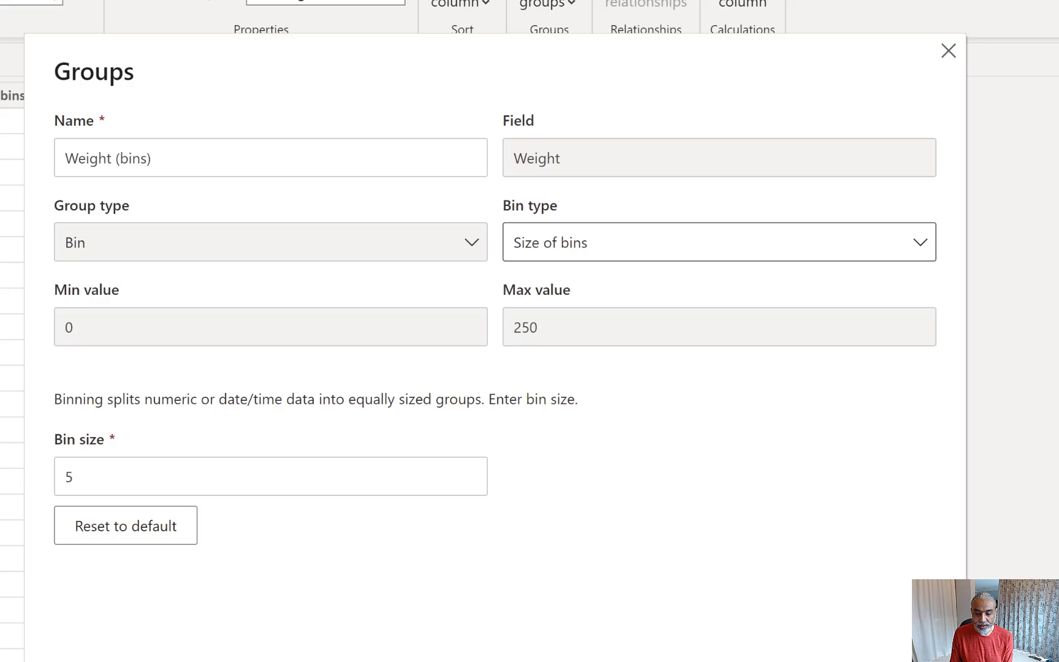
{"action": "left_click", "coordinate": [876, 661]}
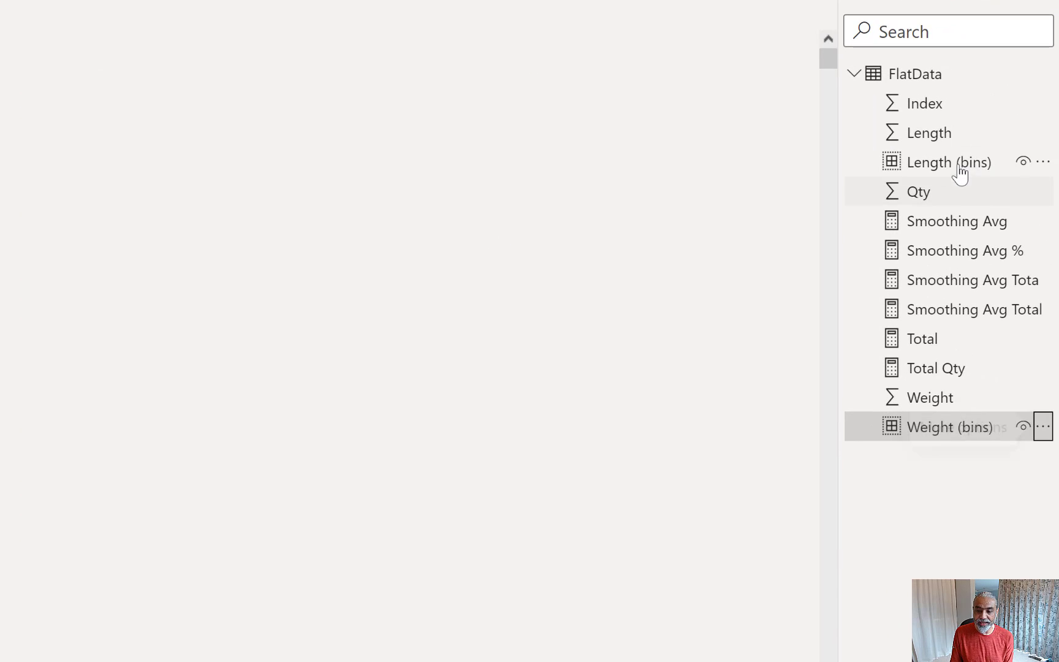
Step: Review the group settings of the Length (bins) field, including its bin size, and close them without changes
{"action": "left_click", "coordinate": [1041, 163]}
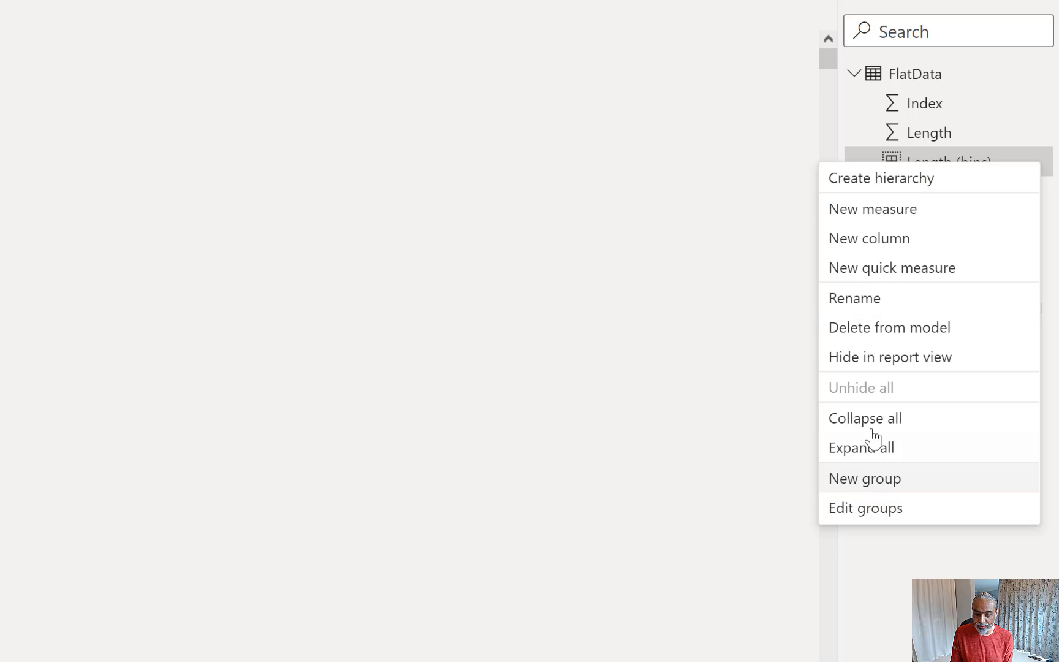
{"action": "left_click", "coordinate": [941, 522]}
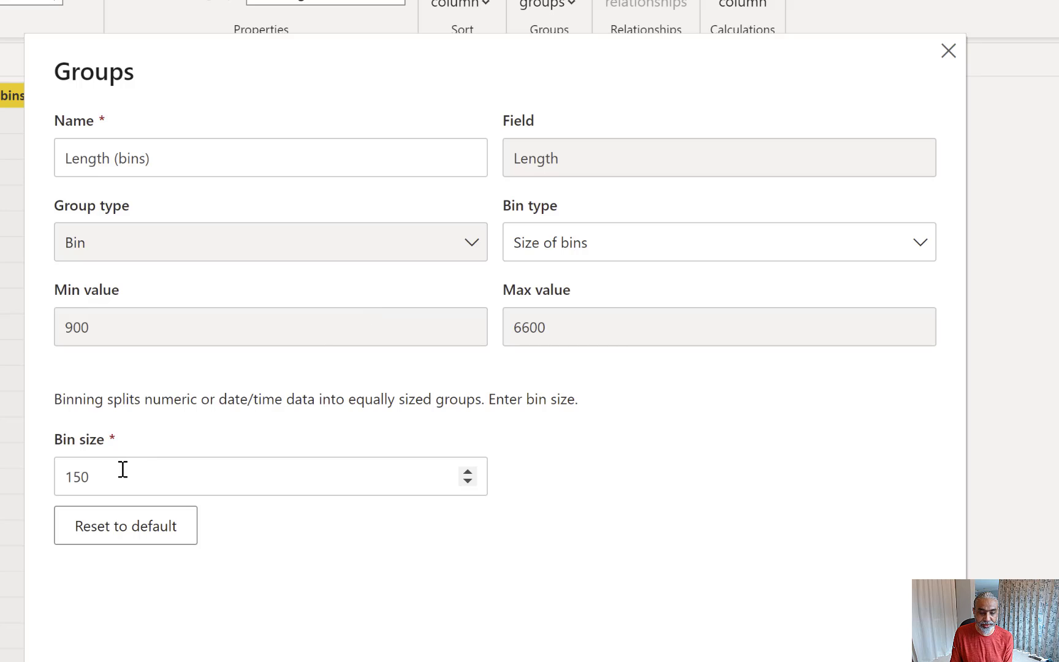
{"action": "left_click_drag", "start_coordinate": [121, 469], "coordinate": [19, 478]}
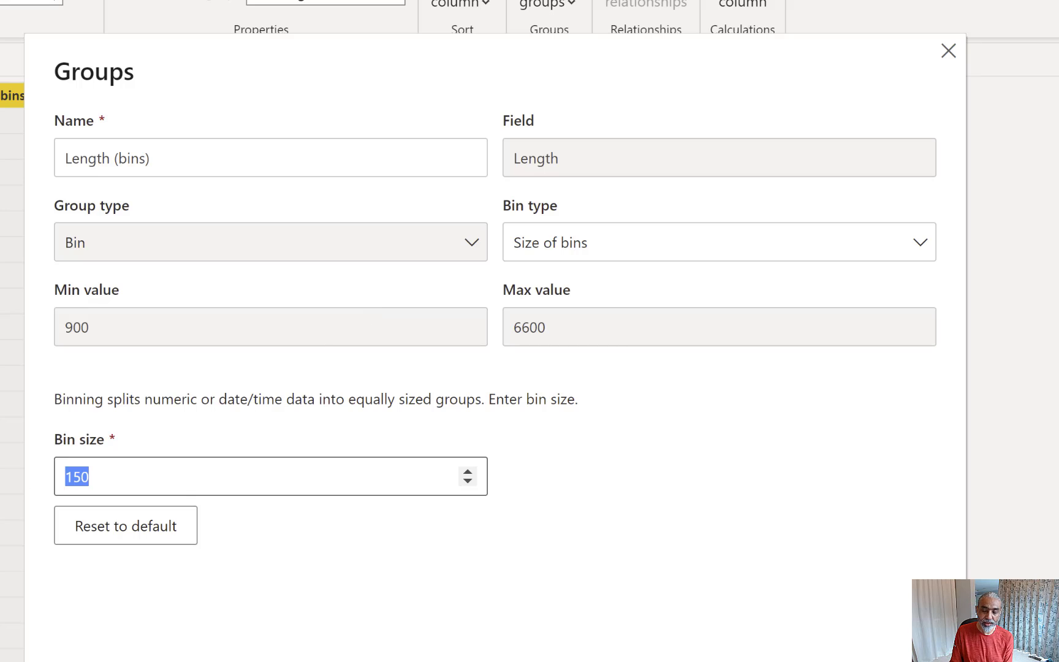
{"action": "key", "text": "Escape"}
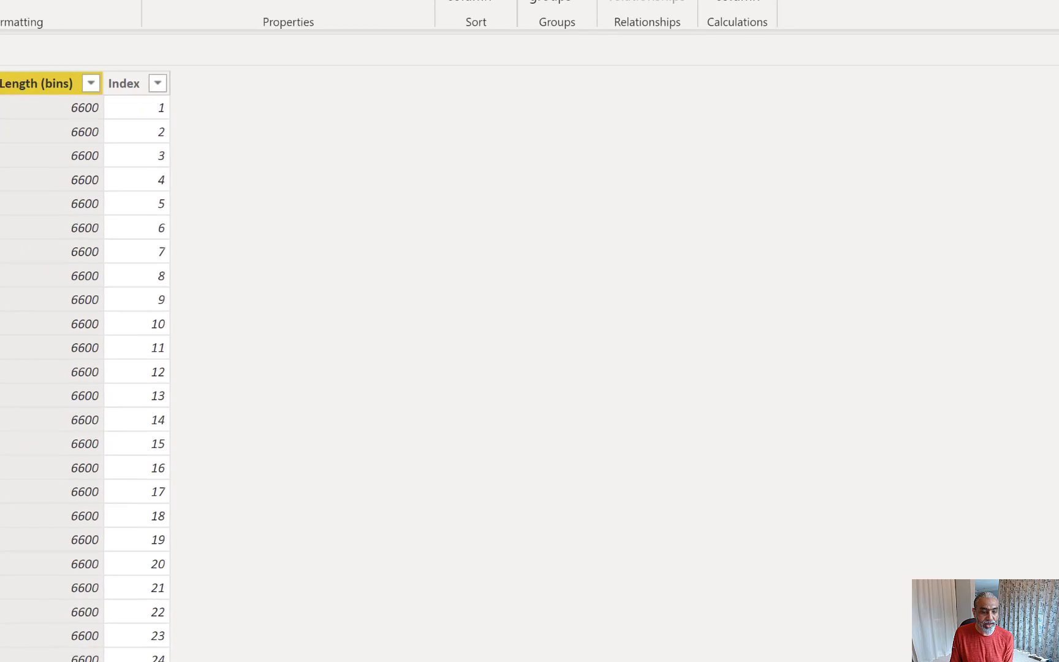
Step: Return to the report page, select the heat-map matrix to show its fields, and collapse the filters to enlarge the canvas
{"action": "left_click", "coordinate": [1, 62]}
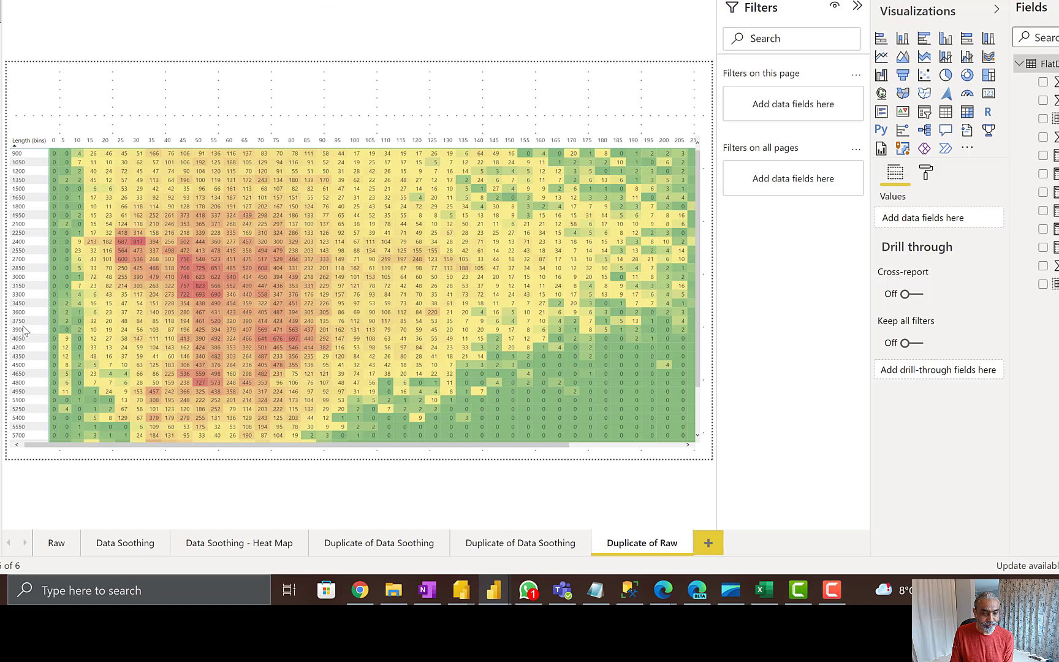
{"action": "left_click", "coordinate": [703, 195]}
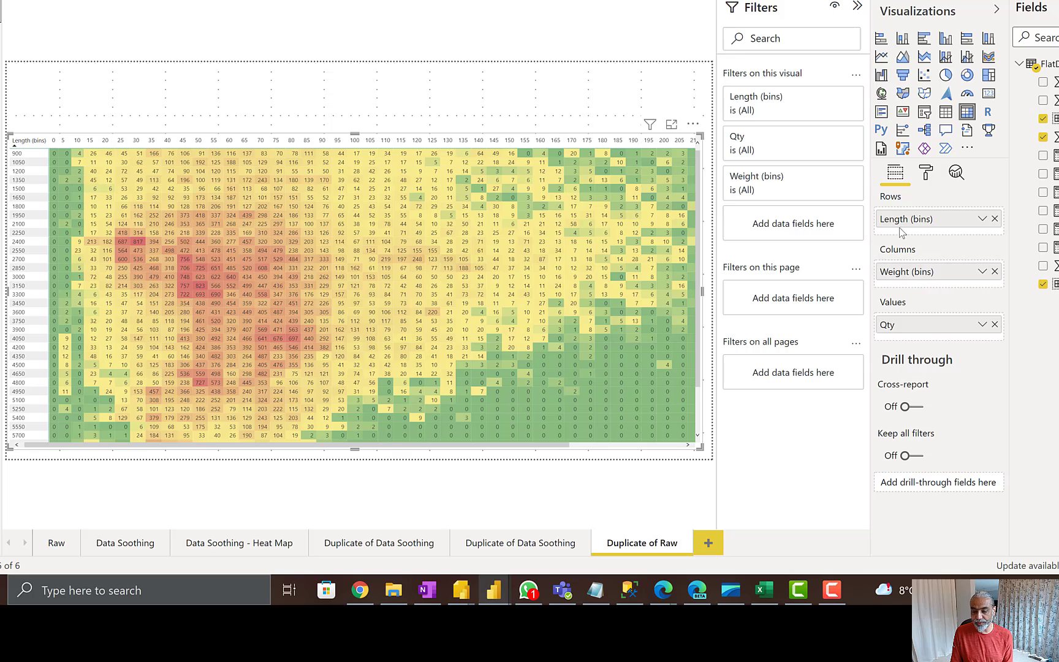
{"action": "left_click", "coordinate": [858, 9]}
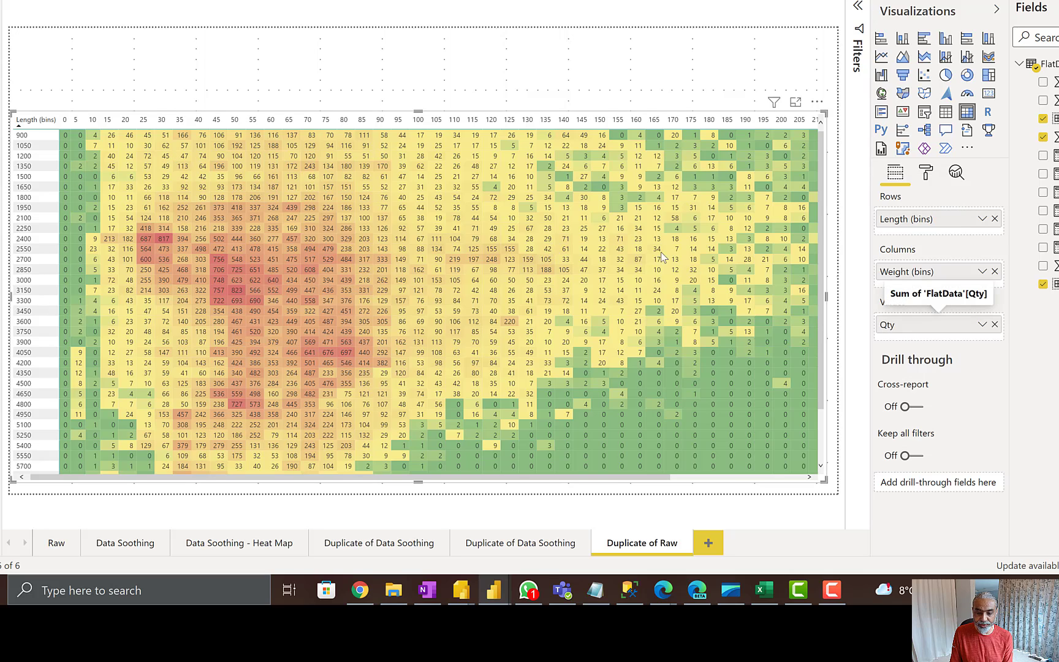
Step: Review the gradient background color settings for Qty in the matrix, close them without changes, and examine the heat-map cells
{"action": "left_click", "coordinate": [982, 325]}
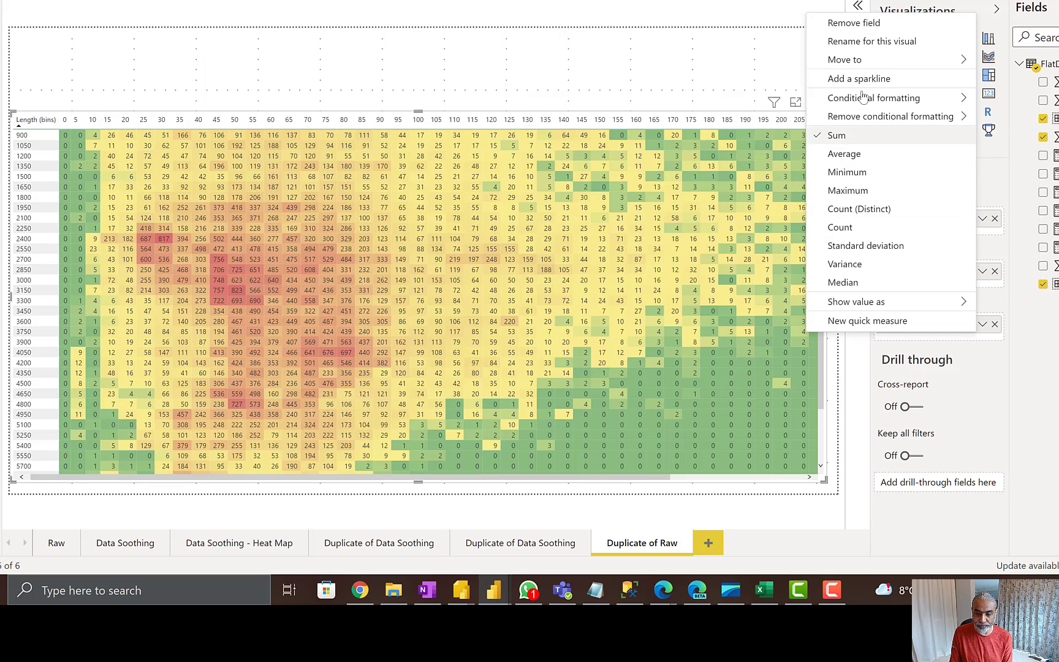
{"action": "mouse_move", "coordinate": [858, 98]}
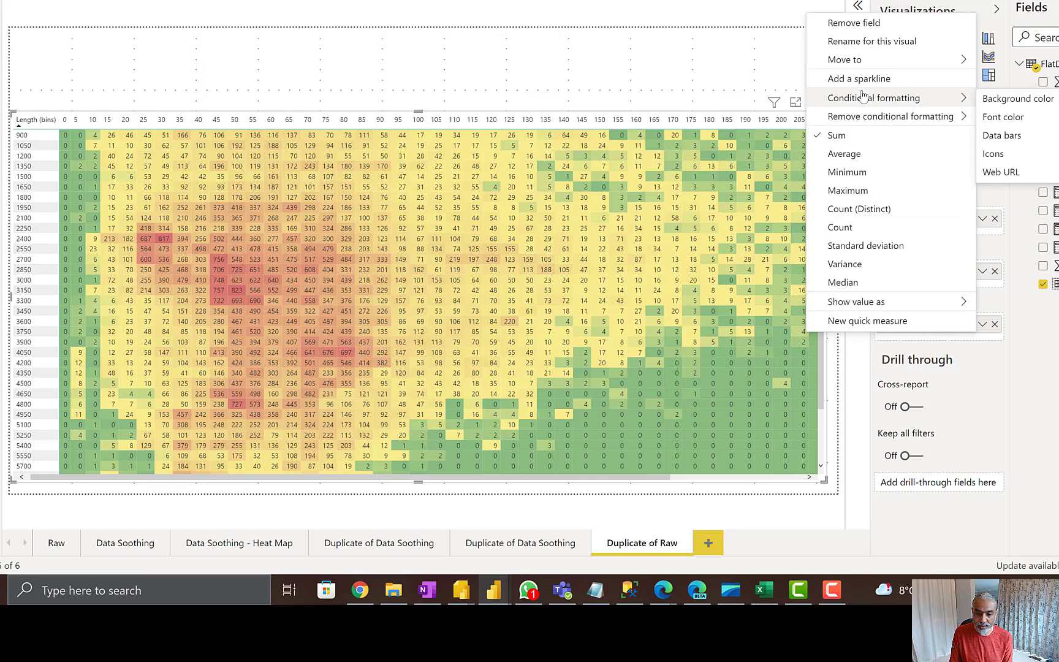
{"action": "left_click", "coordinate": [1023, 105]}
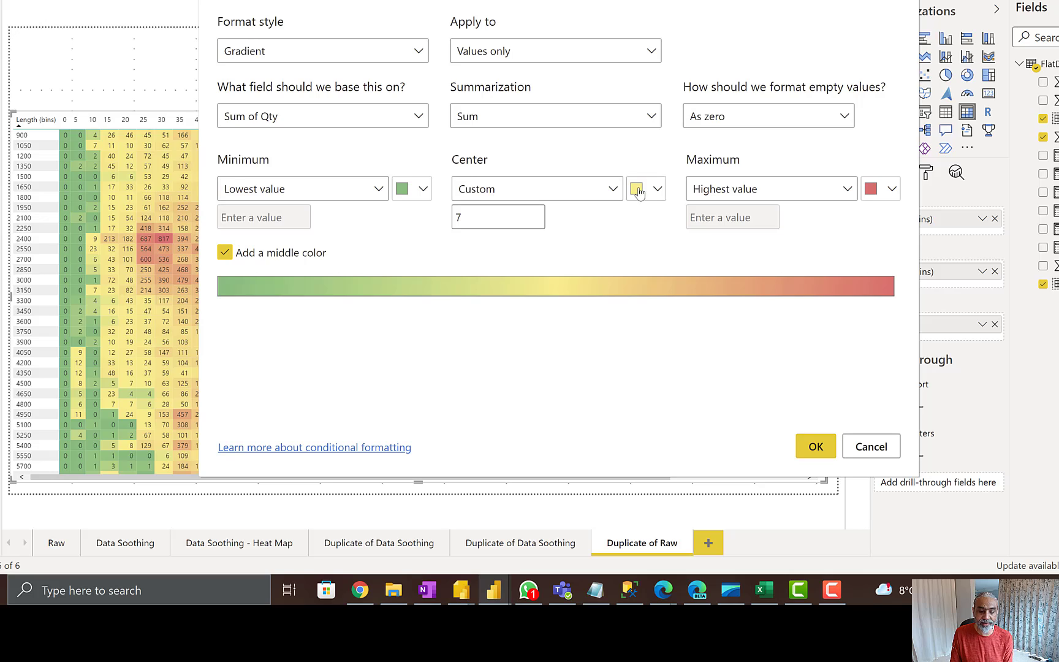
{"action": "double_click", "coordinate": [475, 219]}
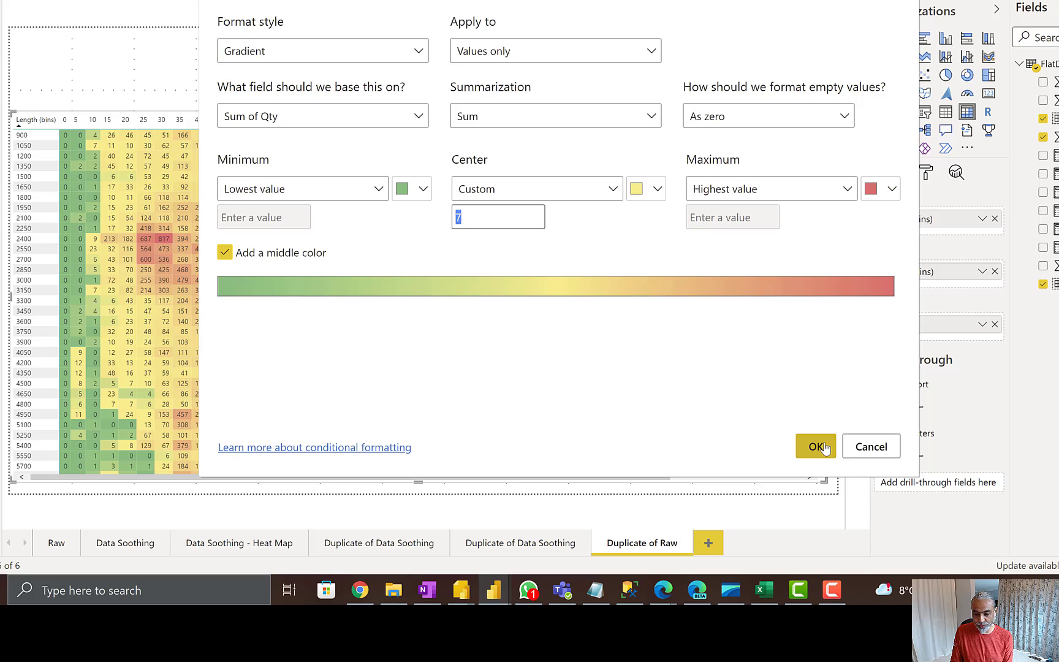
{"action": "left_click", "coordinate": [848, 446]}
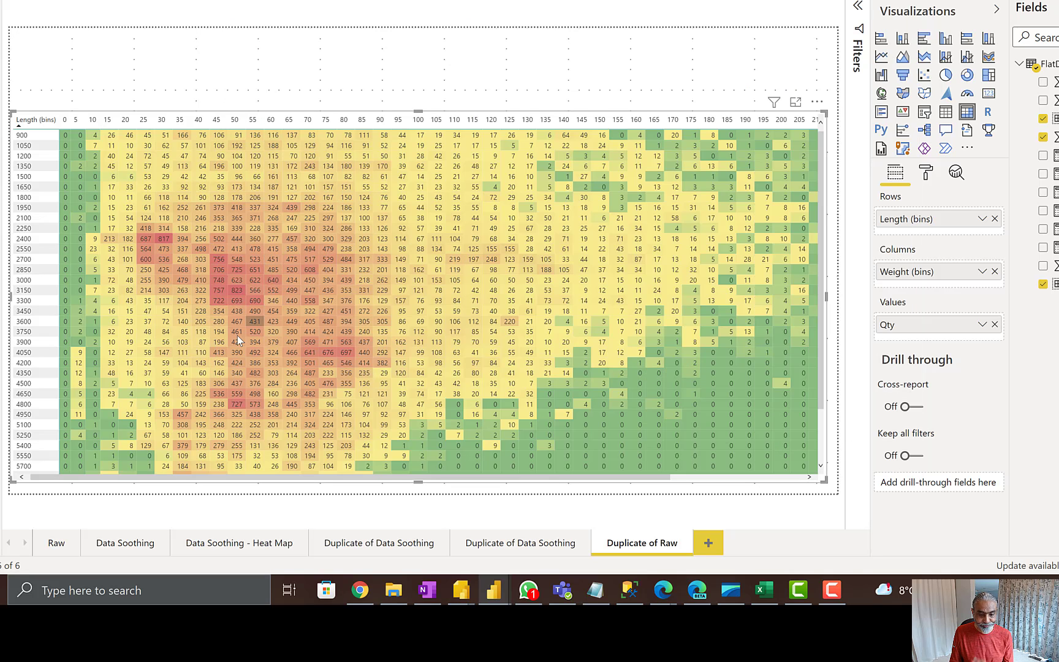
{"action": "mouse_move", "coordinate": [232, 314]}
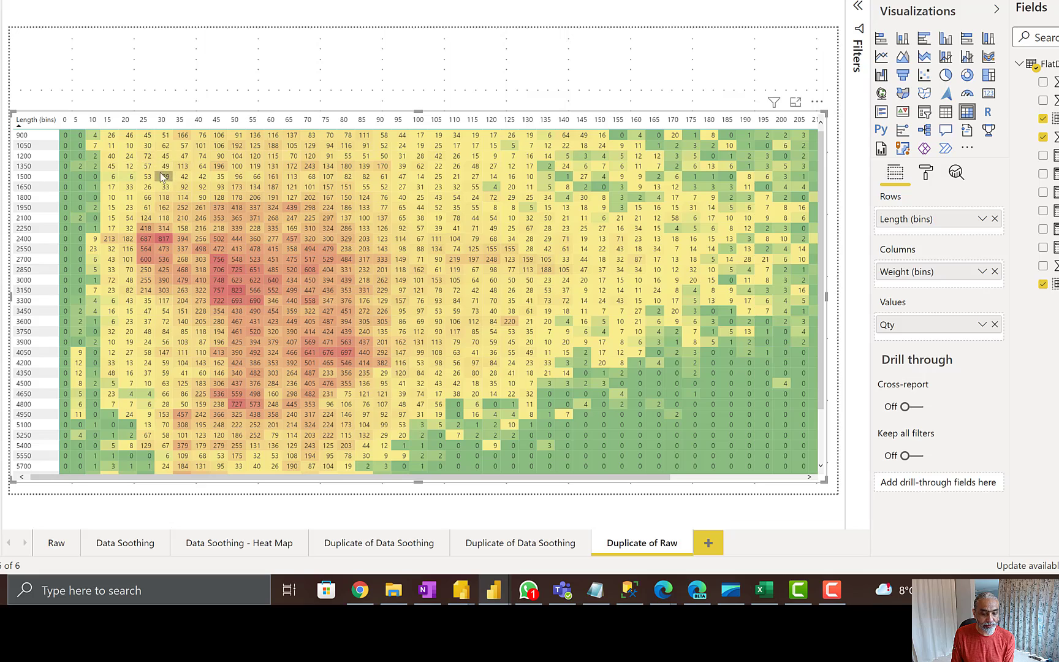
{"action": "mouse_move", "coordinate": [270, 168]}
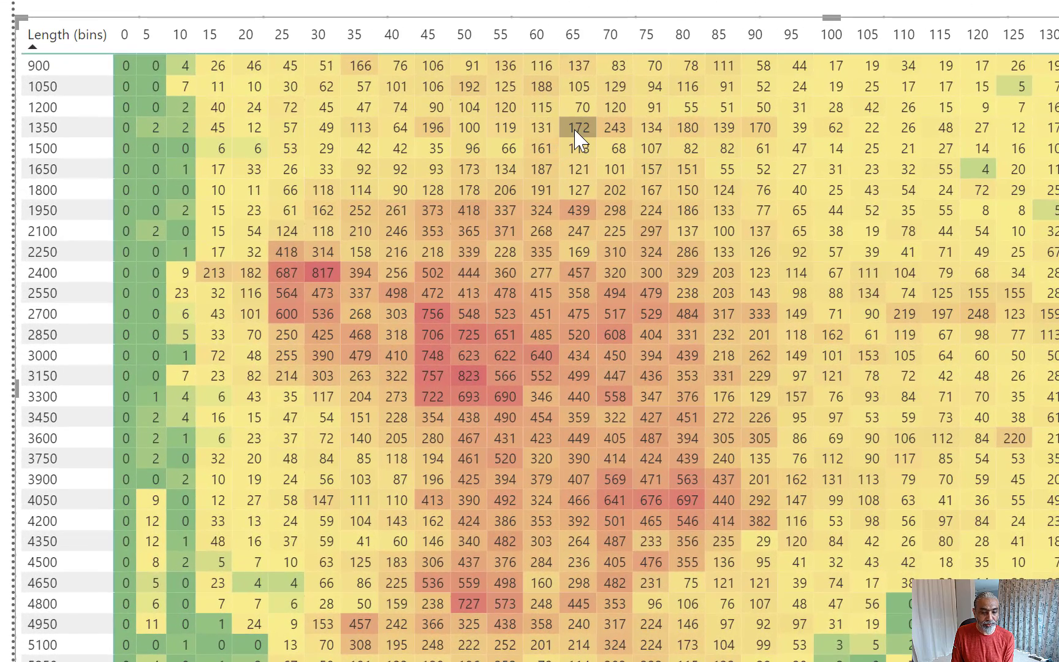
{"action": "mouse_move", "coordinate": [579, 140]}
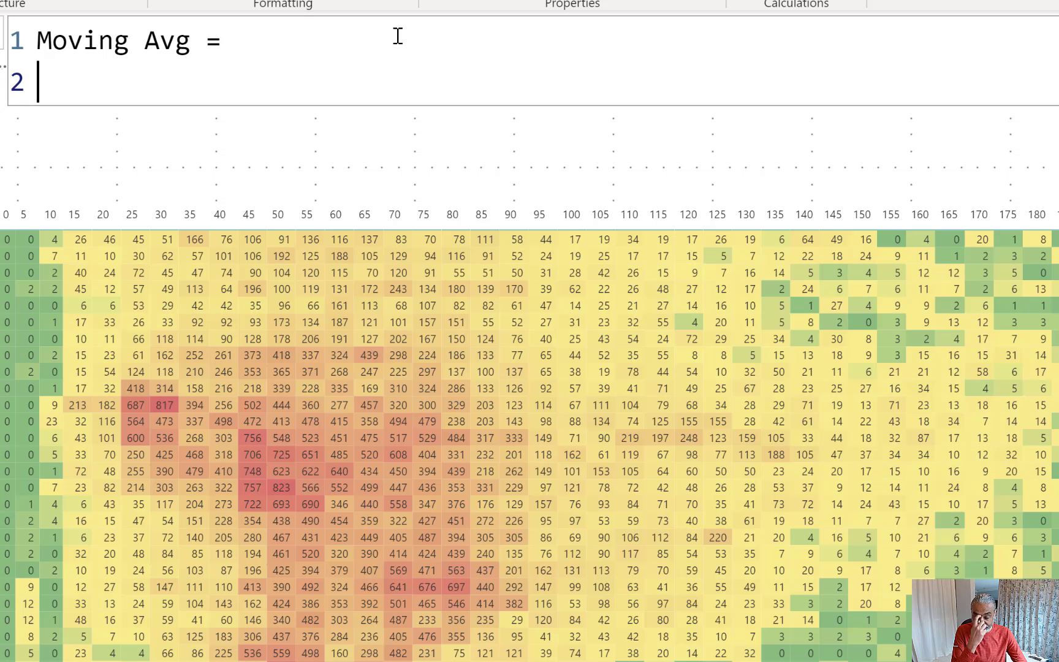
Step: Define the variable __weightBinSize as 5 in the Moving Avg measure
{"action": "type", "text": "VAR __we"}
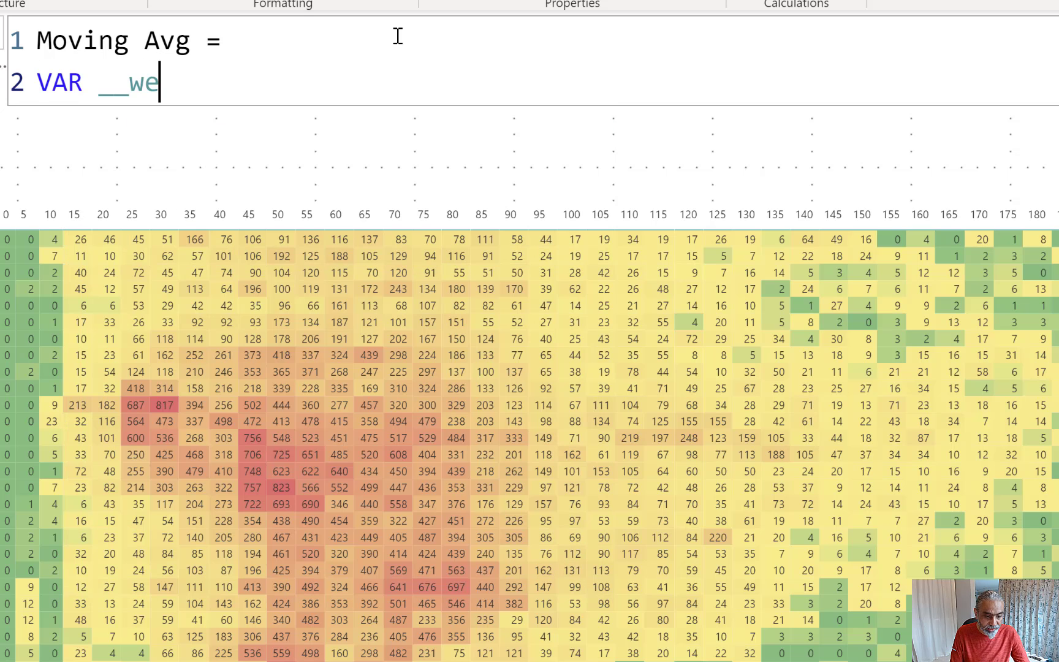
{"action": "type", "text": "ightBinSiz"}
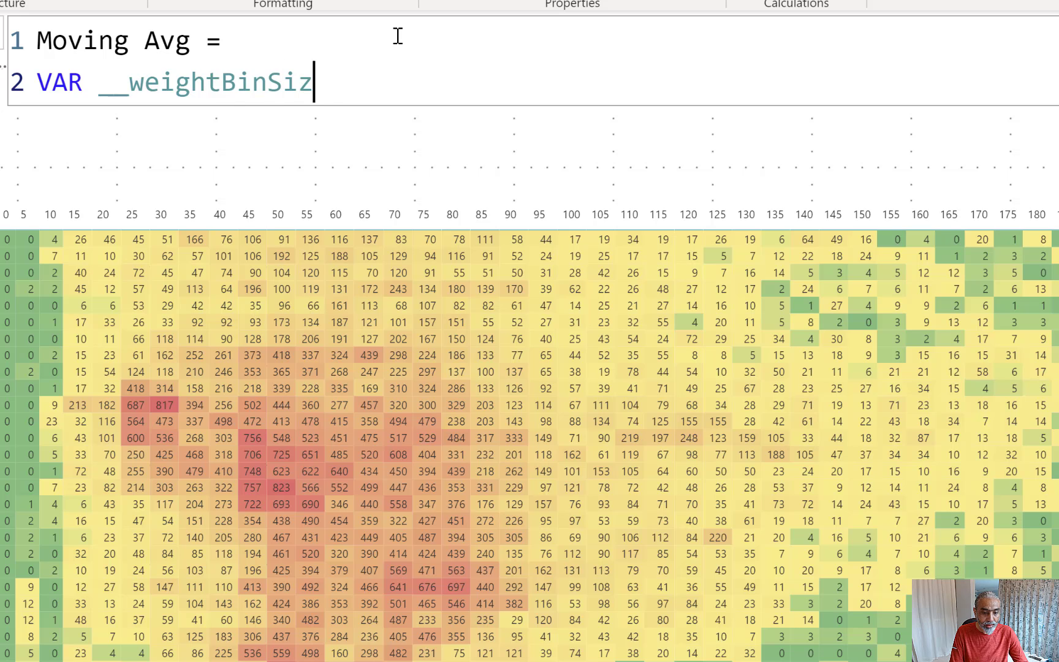
{"action": "type", "text": "e = 5"}
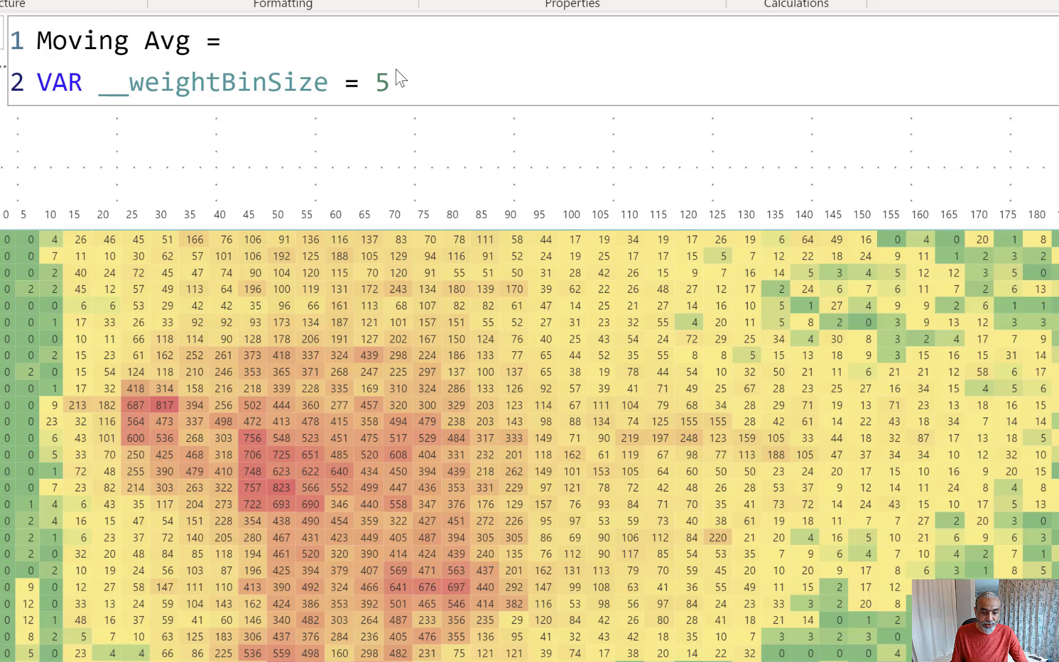
{"action": "key", "text": "shift+Return"}
Step: Declare a second variable named __totalWeightBin below __weightBinSize in the measure
{"action": "type", "text": "V"}
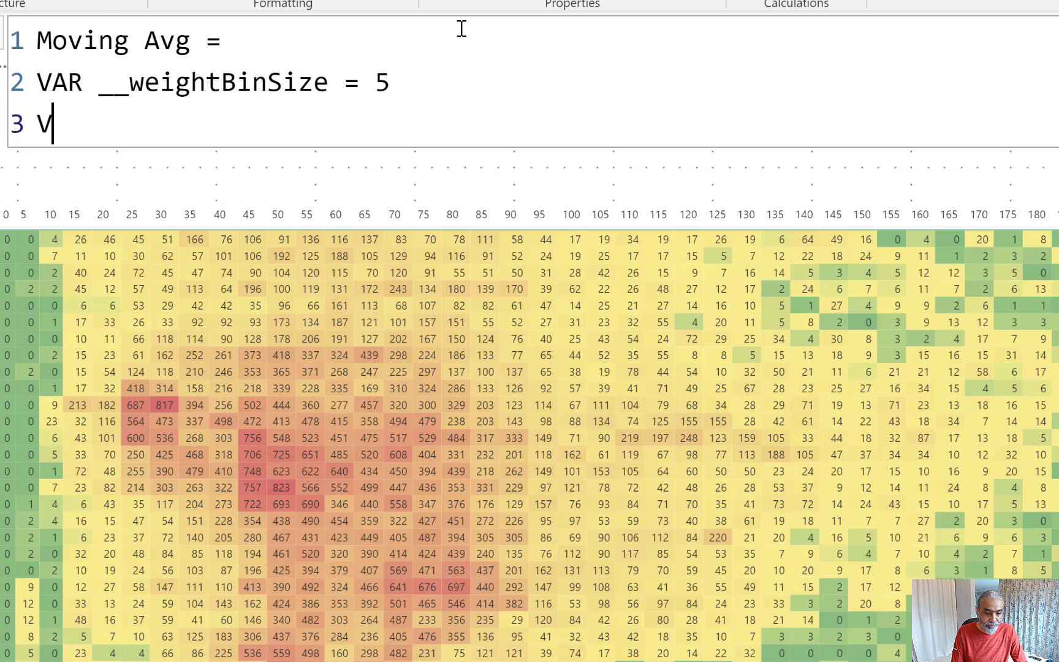
{"action": "type", "text": "AR __"}
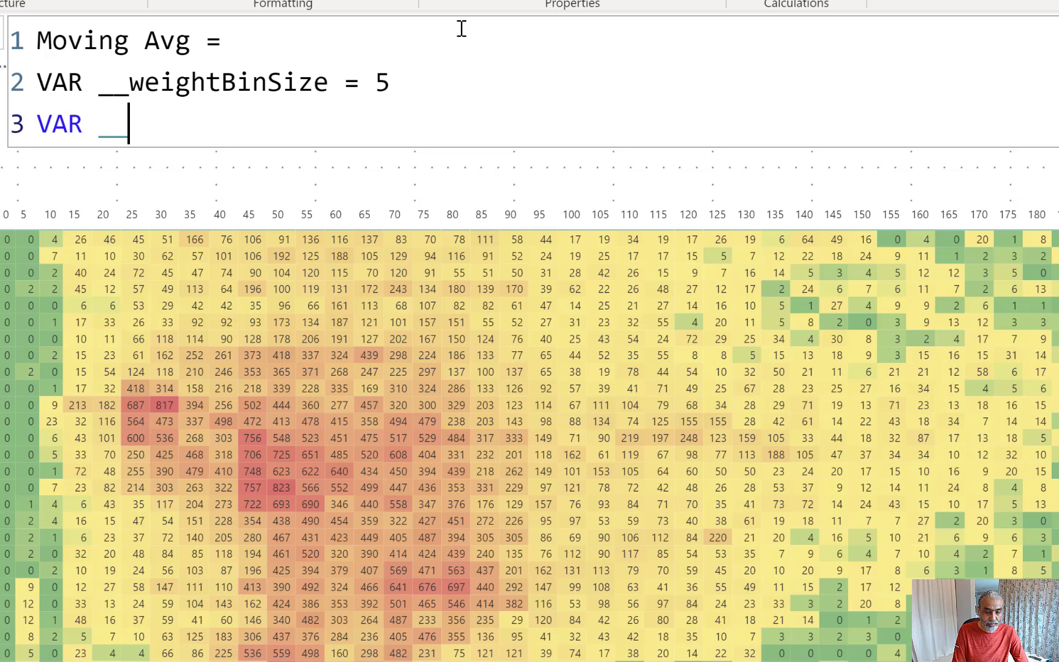
{"action": "type", "text": "totalWigh"}
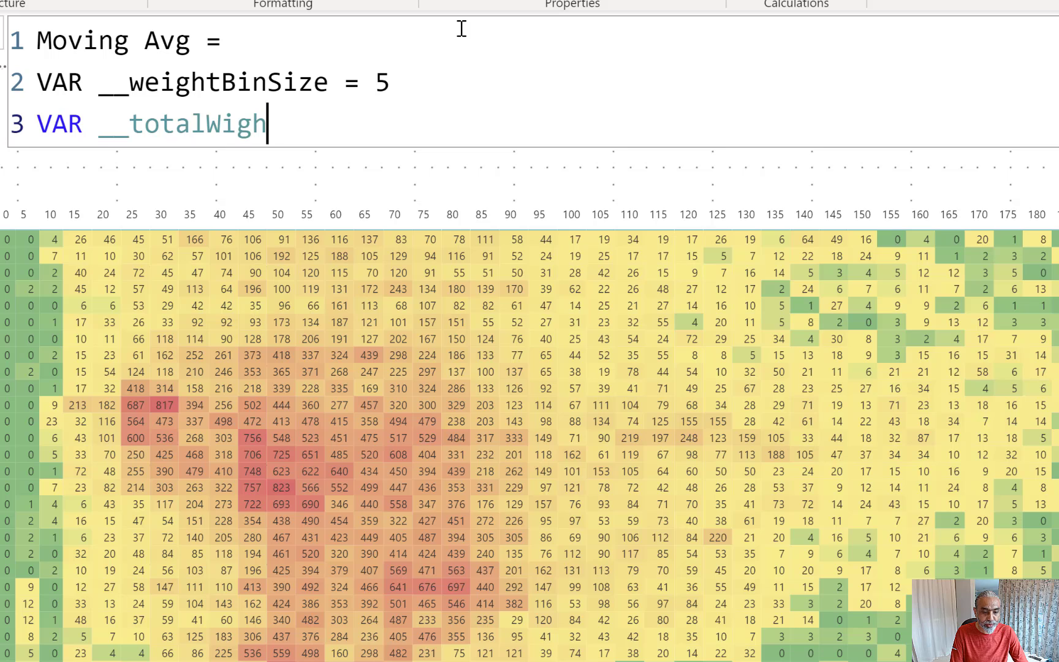
{"action": "key", "text": "BackSpace"}
{"action": "key", "text": "BackSpace"}
{"action": "key", "text": "BackSpace"}
{"action": "type", "text": "eigh"}
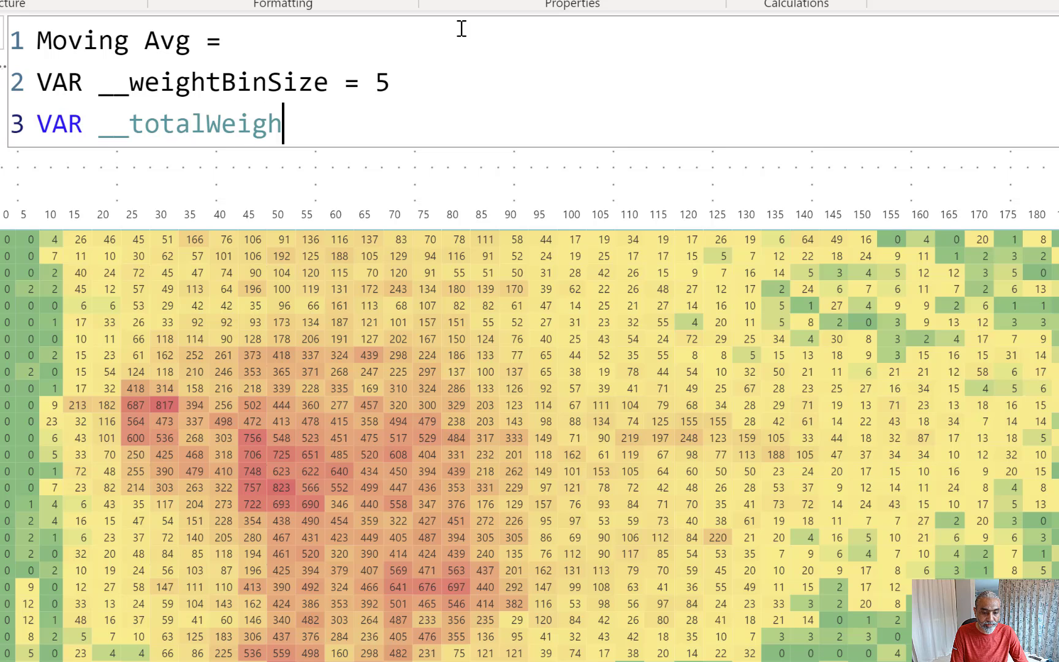
{"action": "type", "text": "tBin"}
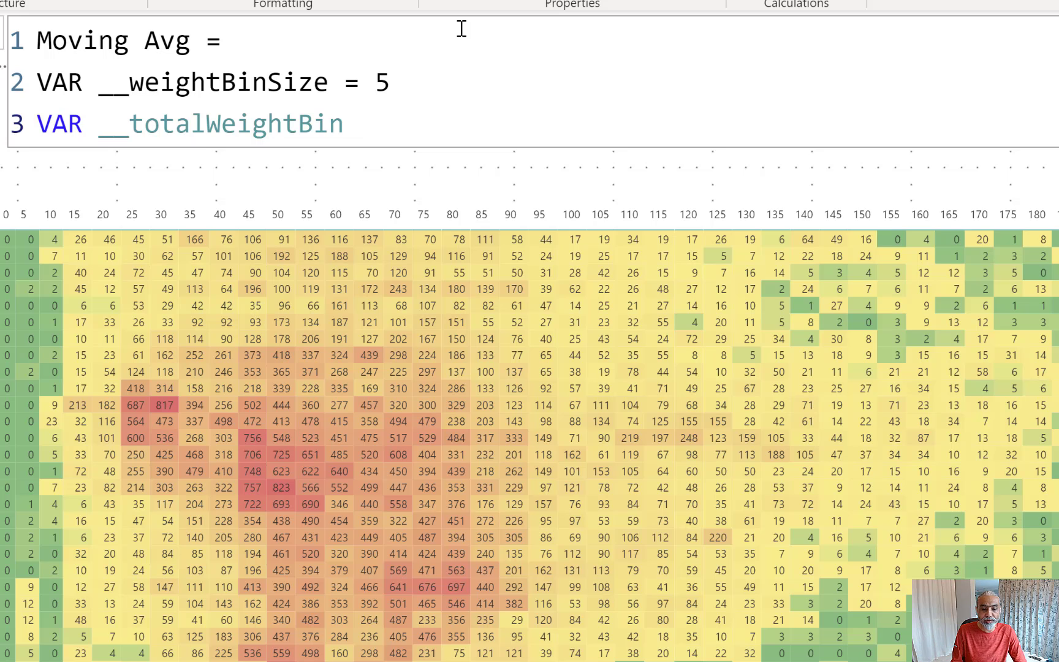
Step: Set the __totalWeightBin variable to __weightBinSize * 2
{"action": "key", "text": "Up"}
{"action": "key", "text": "Home"}
{"action": "key", "text": "Right"}
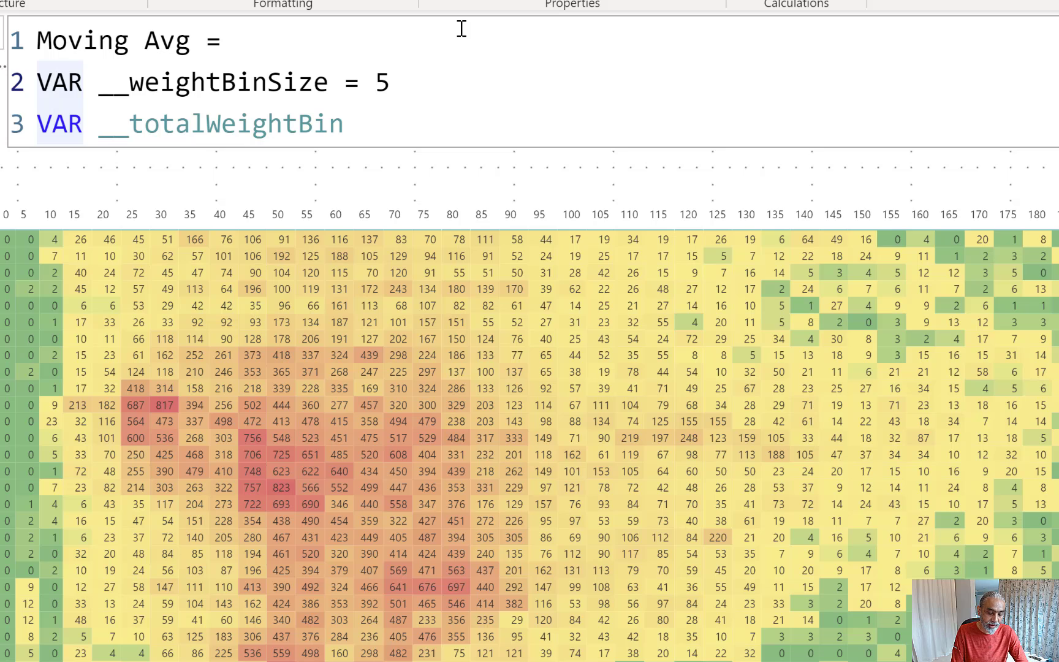
{"action": "key", "text": "Down"}
{"action": "key", "text": "Right"}
{"action": "key", "text": "Right"}
{"action": "key", "text": "End"}
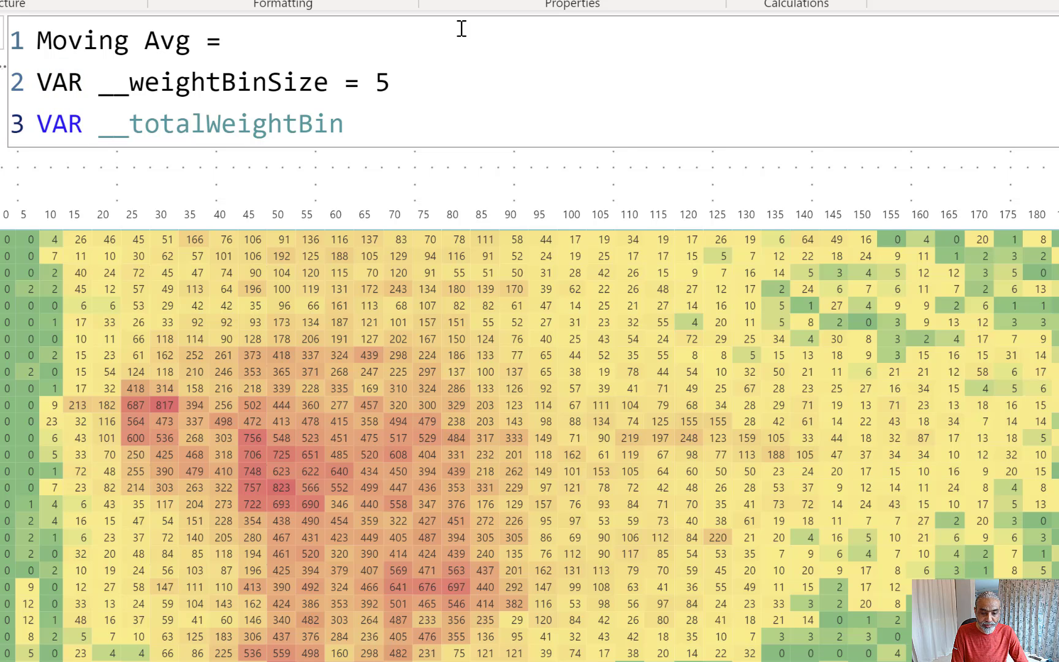
{"action": "type", "text": "= __weightBinSize"}
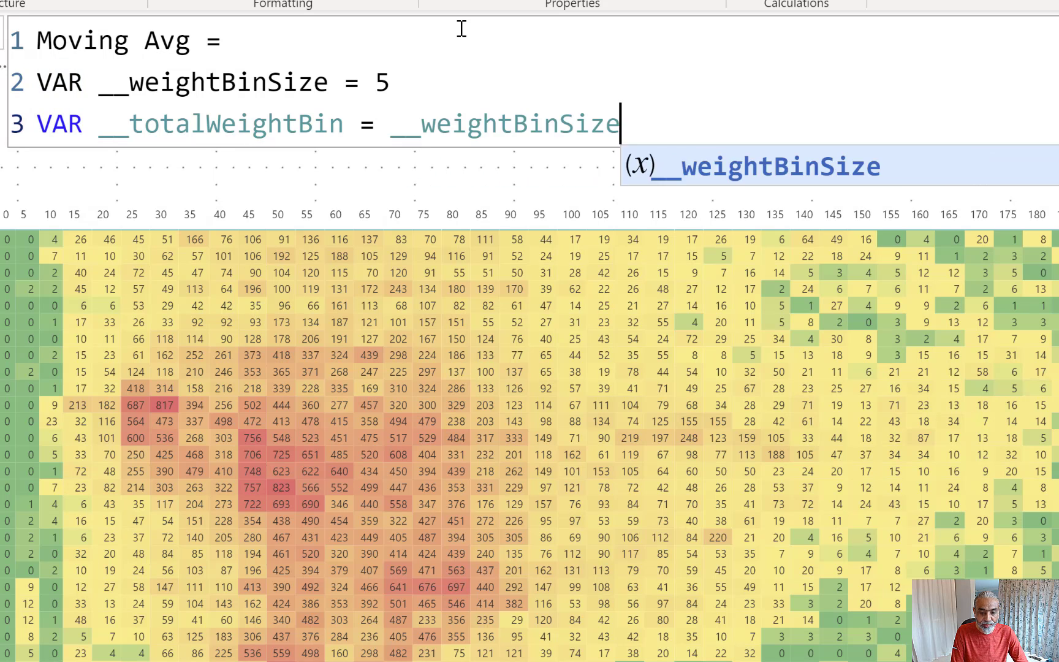
{"action": "type", "text": " * 2"}
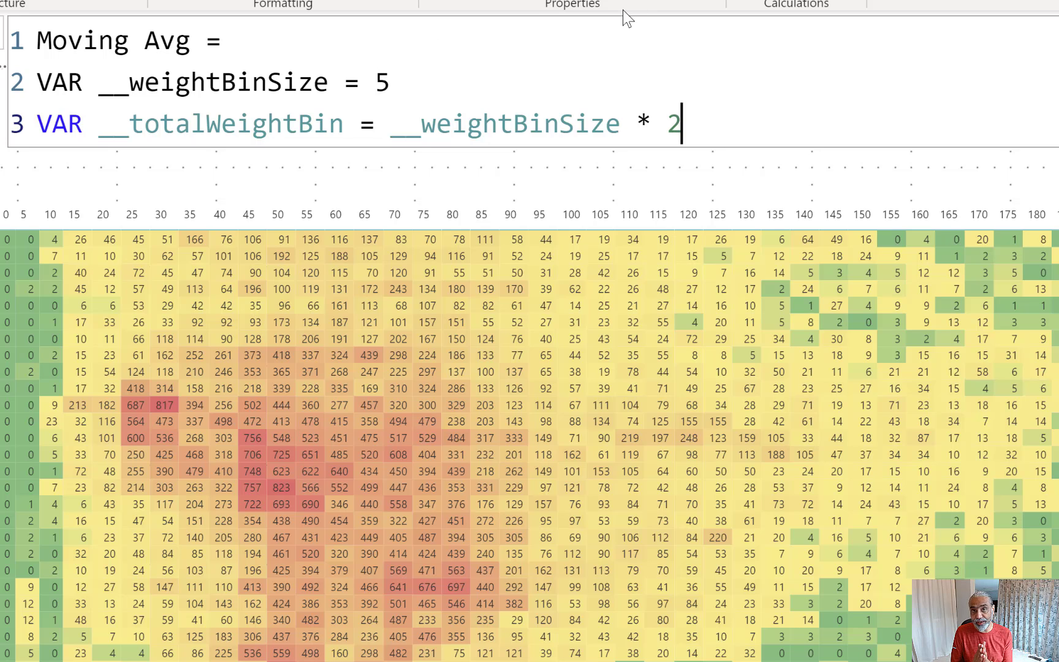
Step: Try 10 as the value of __weightBinSize and restore it to 5
{"action": "left_click_drag", "start_coordinate": [374, 82], "coordinate": [405, 82]}
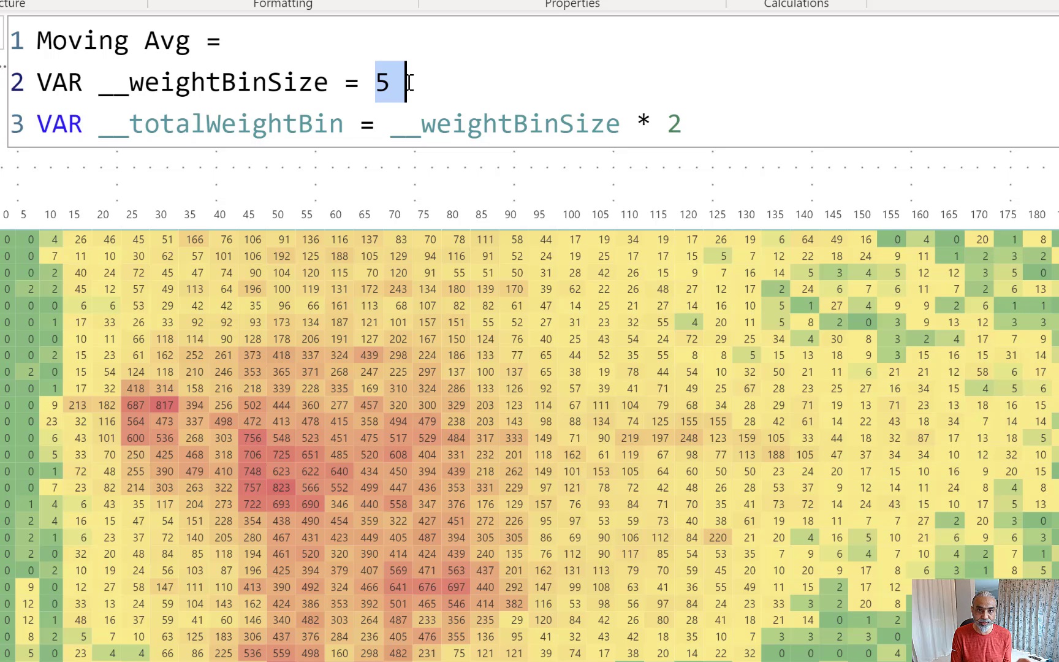
{"action": "left_click", "coordinate": [735, 130]}
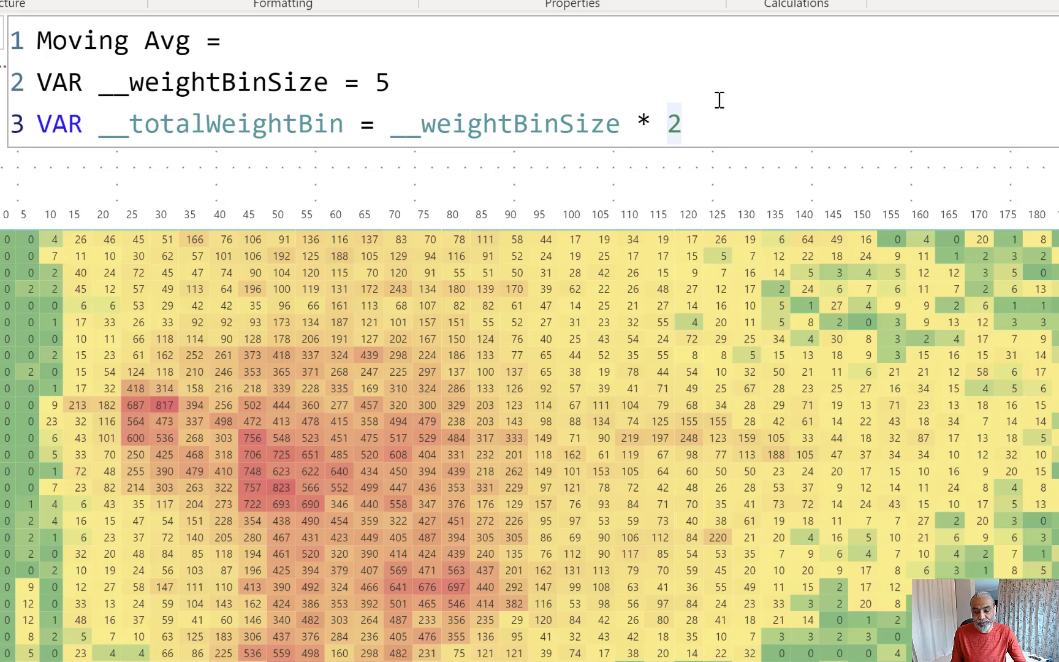
{"action": "left_click_drag", "start_coordinate": [721, 101], "coordinate": [704, 124]}
{"action": "left_click", "coordinate": [437, 78]}
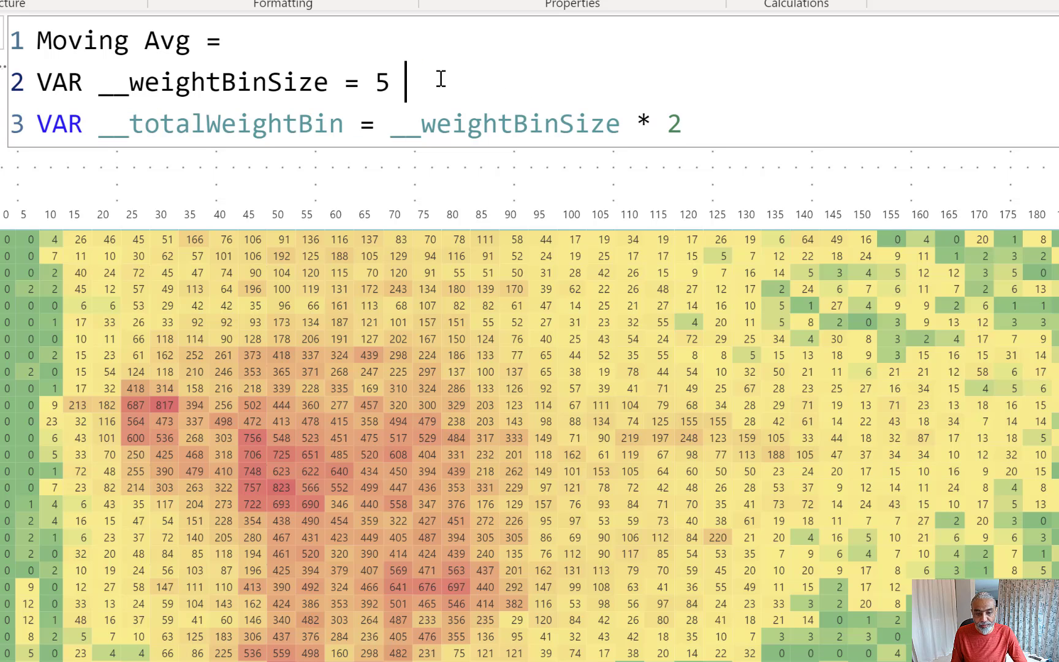
{"action": "key", "text": "BackSpace"}
{"action": "key", "text": "BackSpace"}
{"action": "type", "text": "109"}
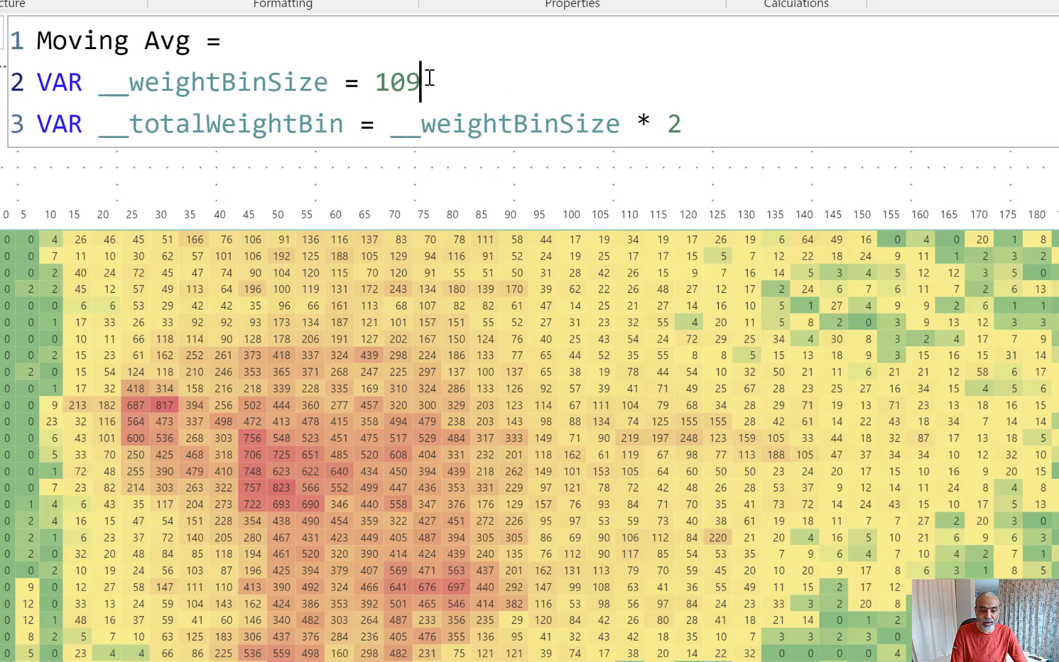
{"action": "key", "text": "BackSpace"}
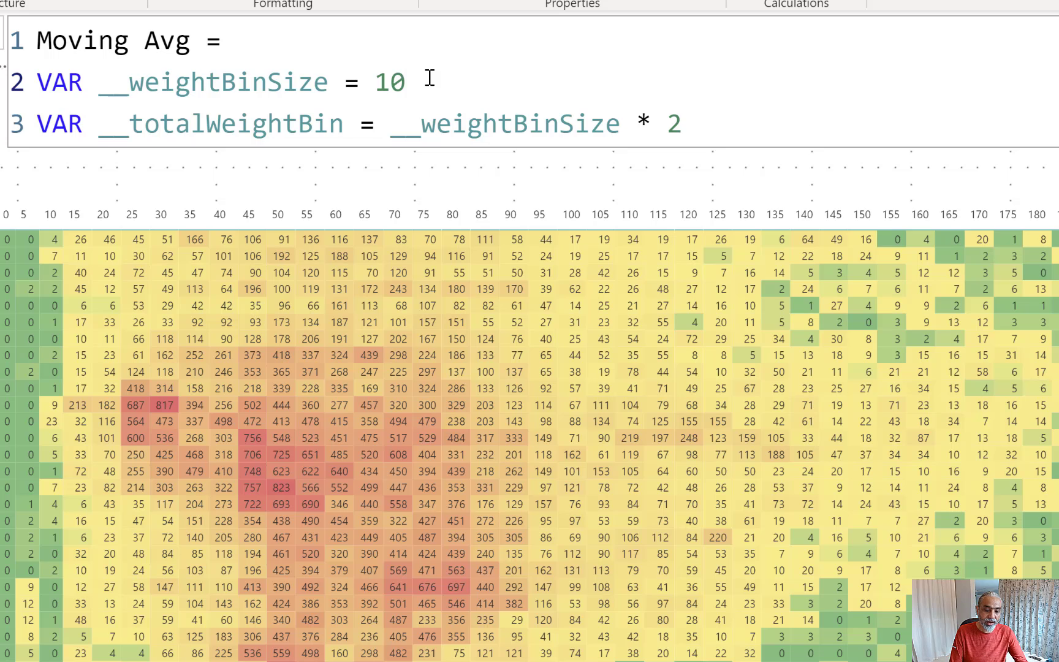
{"action": "key", "text": "BackSpace"}
{"action": "key", "text": "BackSpace"}
{"action": "type", "text": "5"}
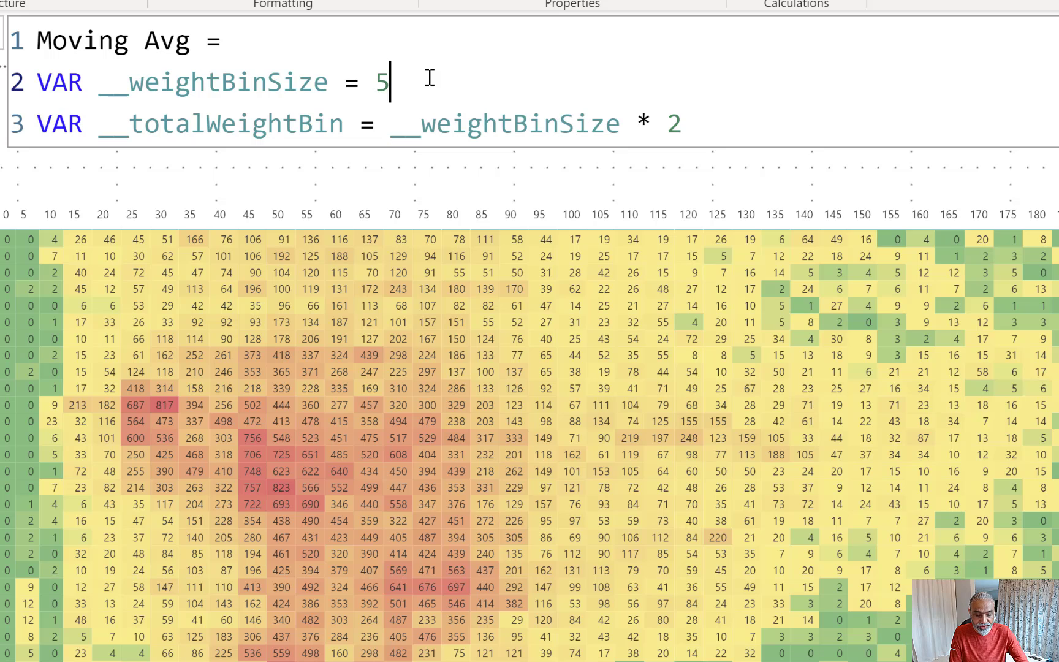
Step: Declare a third variable named __currentWeightBin below the __totalWeightBin line of the Moving Avg measure
{"action": "scroll", "coordinate": [481, 87], "scroll_direction": "down", "scroll_amount": 1}
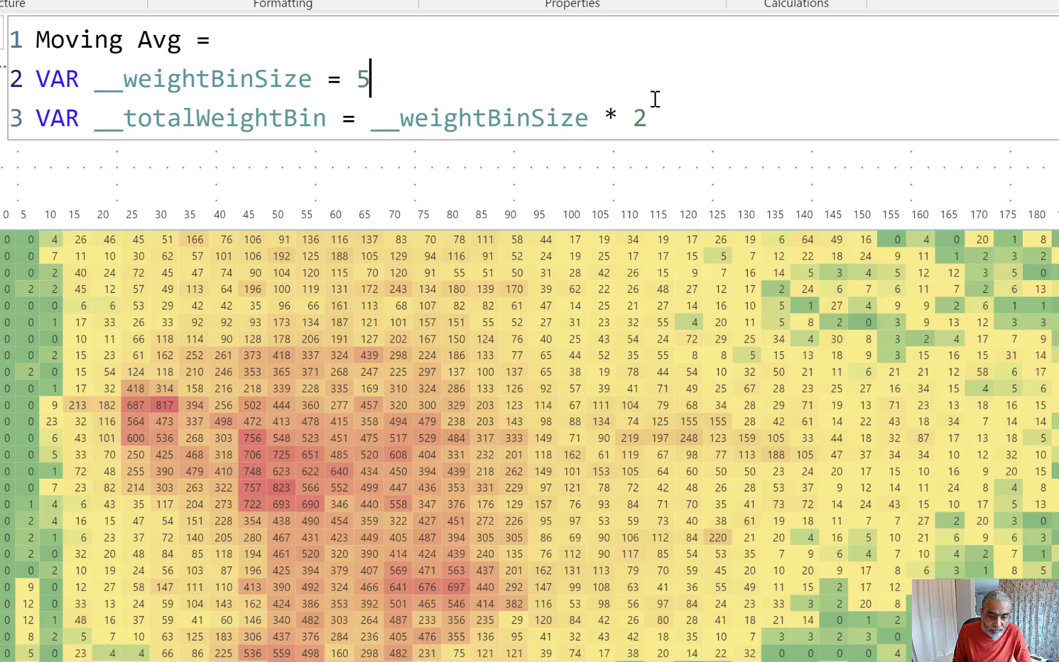
{"action": "key", "text": "shift+Return"}
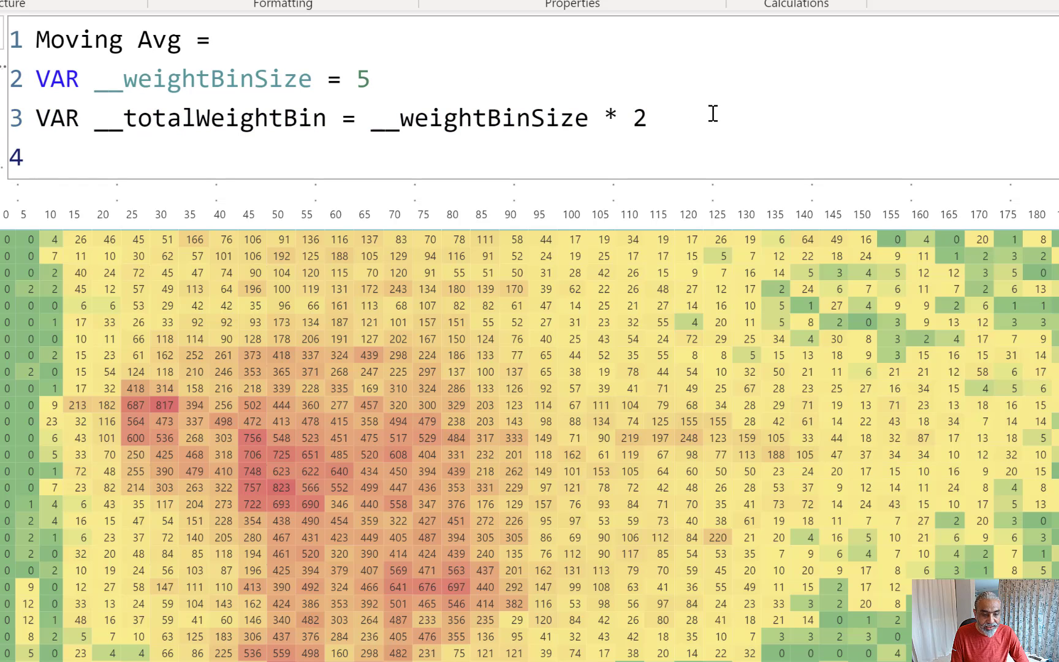
{"action": "type", "text": "VAR"}
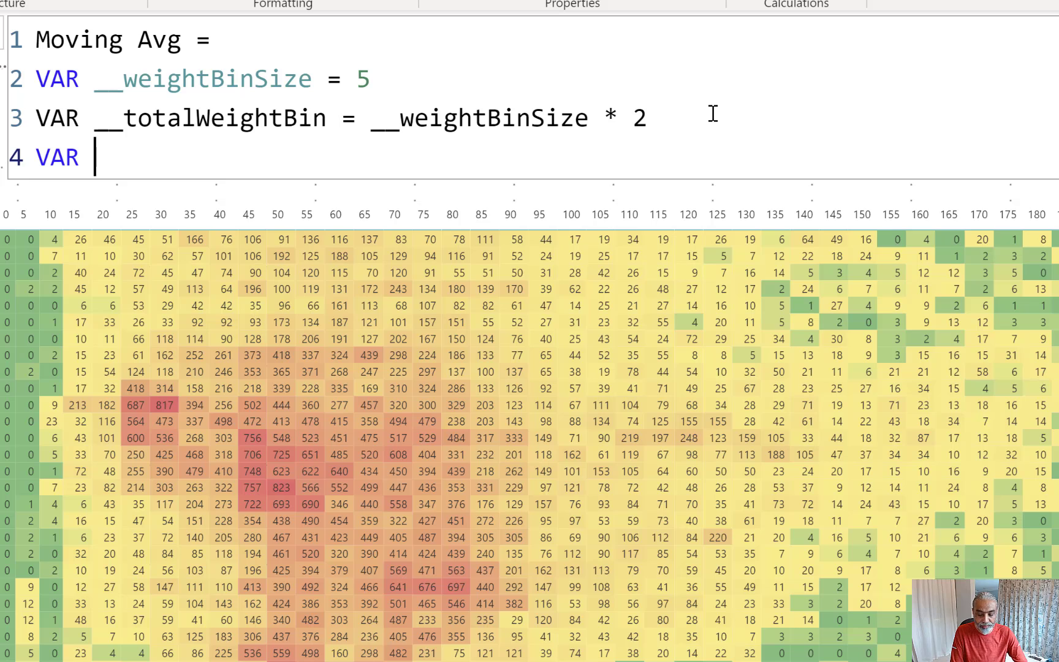
{"action": "type", "text": "__"}
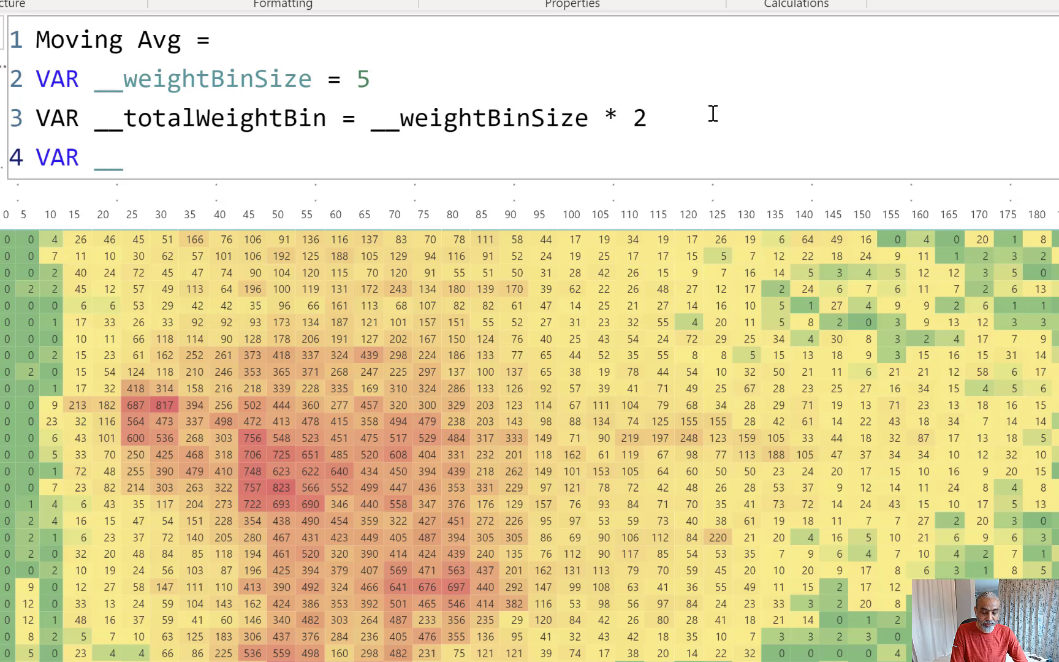
{"action": "type", "text": "weight"}
{"action": "key", "text": "ctrl+shift+Left"}
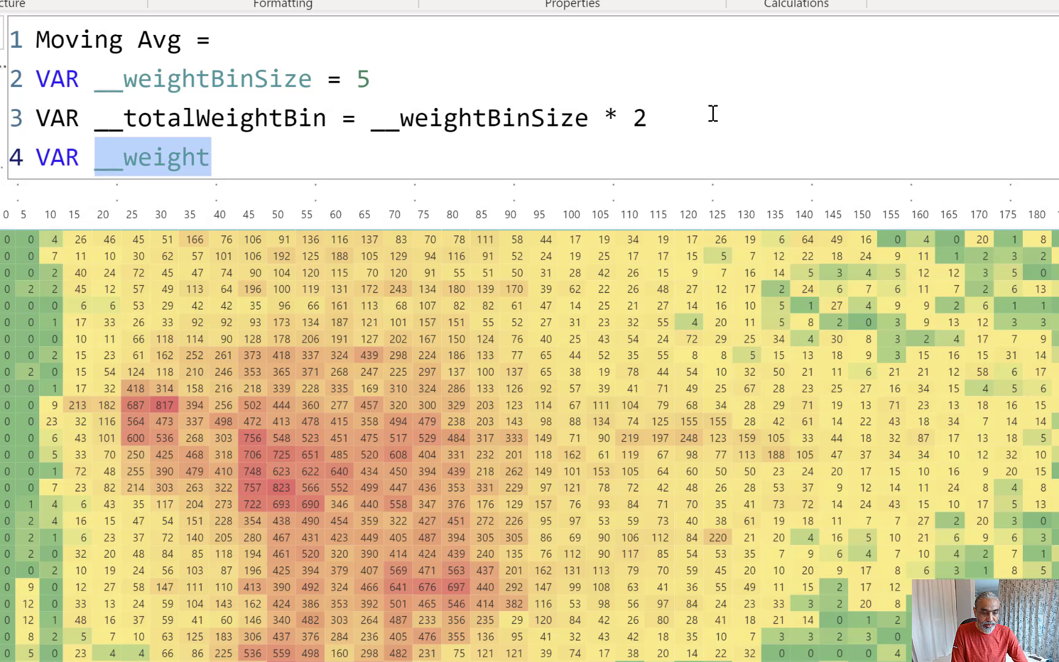
{"action": "type", "text": "__curre"}
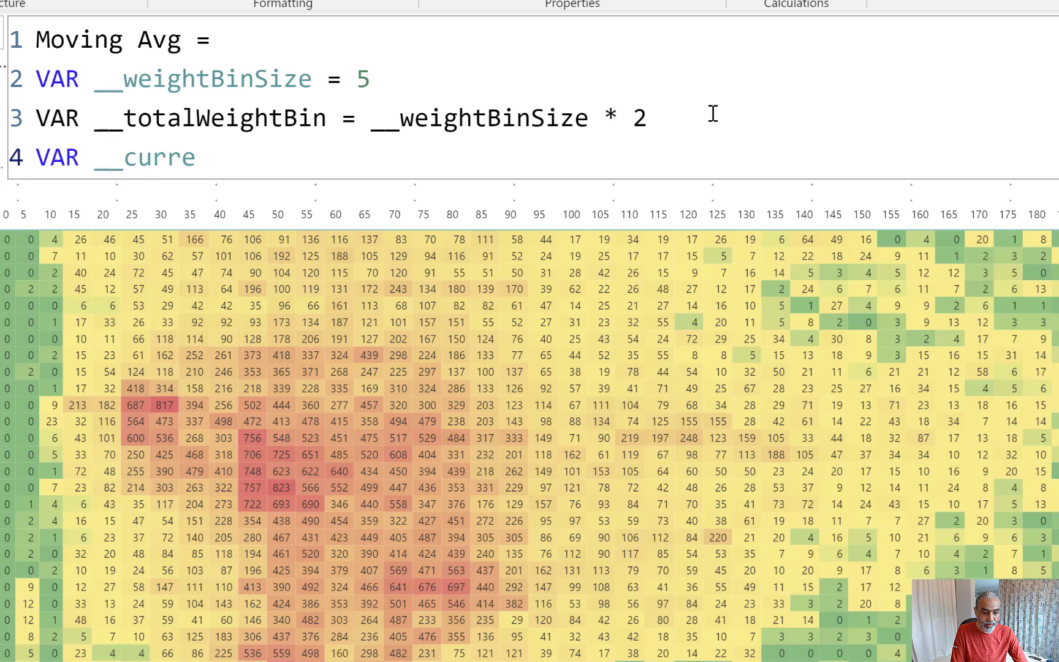
{"action": "type", "text": "ntWeightBin "}
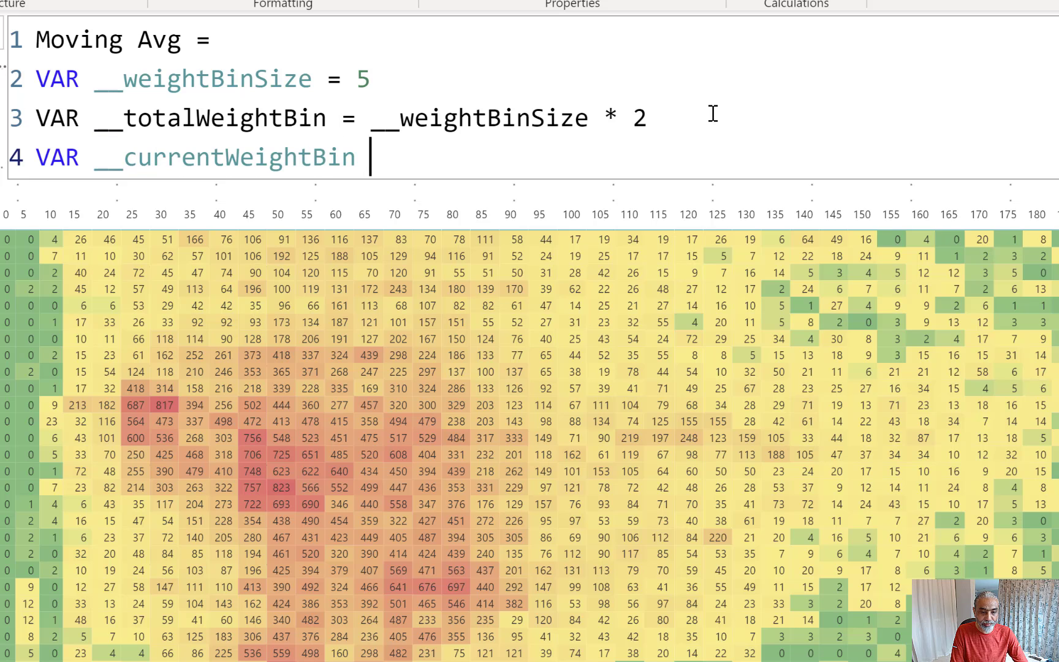
Step: Set __currentWeightBin to SELECTEDVALUE (FlatData[Weight (bins)] )
{"action": "type", "text": "= SELECTE"}
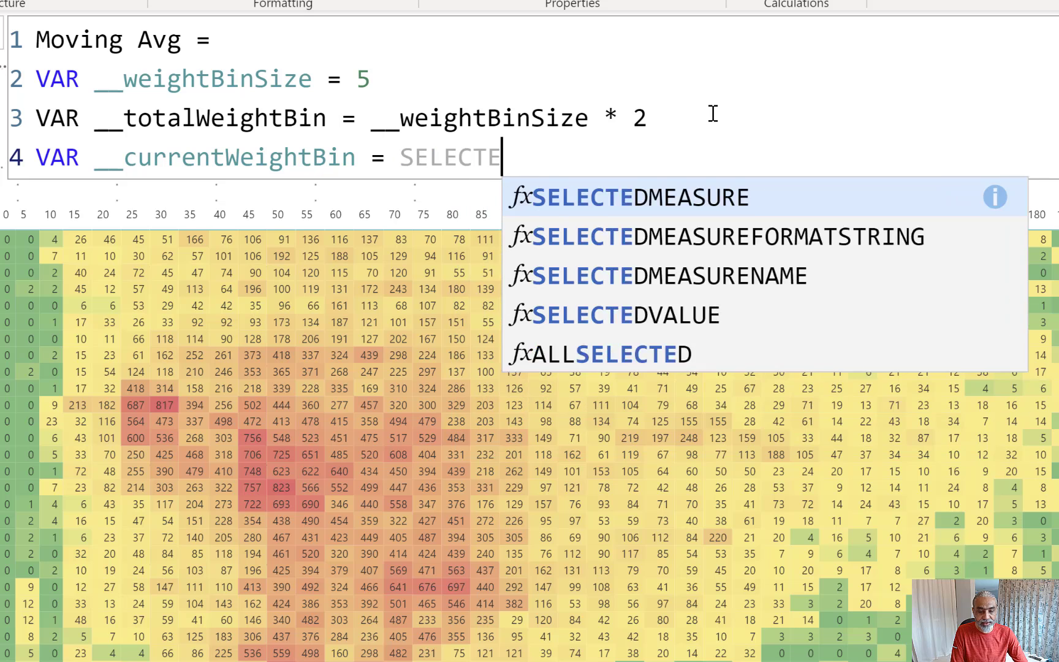
{"action": "type", "text": "DVALUE ("}
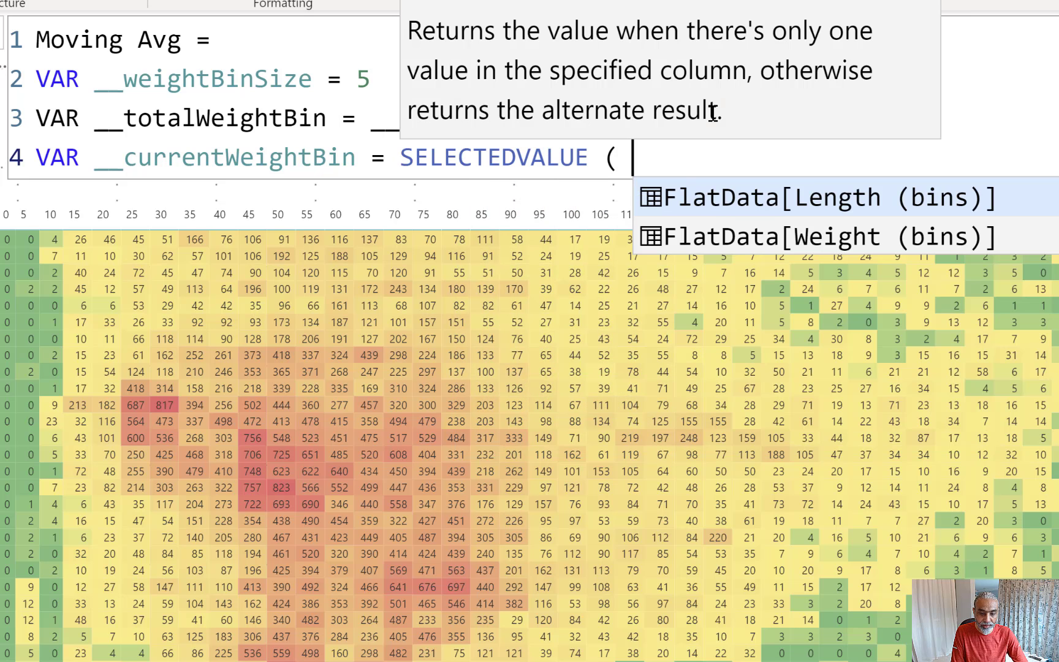
{"action": "key", "text": "Down"}
{"action": "key", "text": "Tab"}
{"action": "type", "text": ")"}
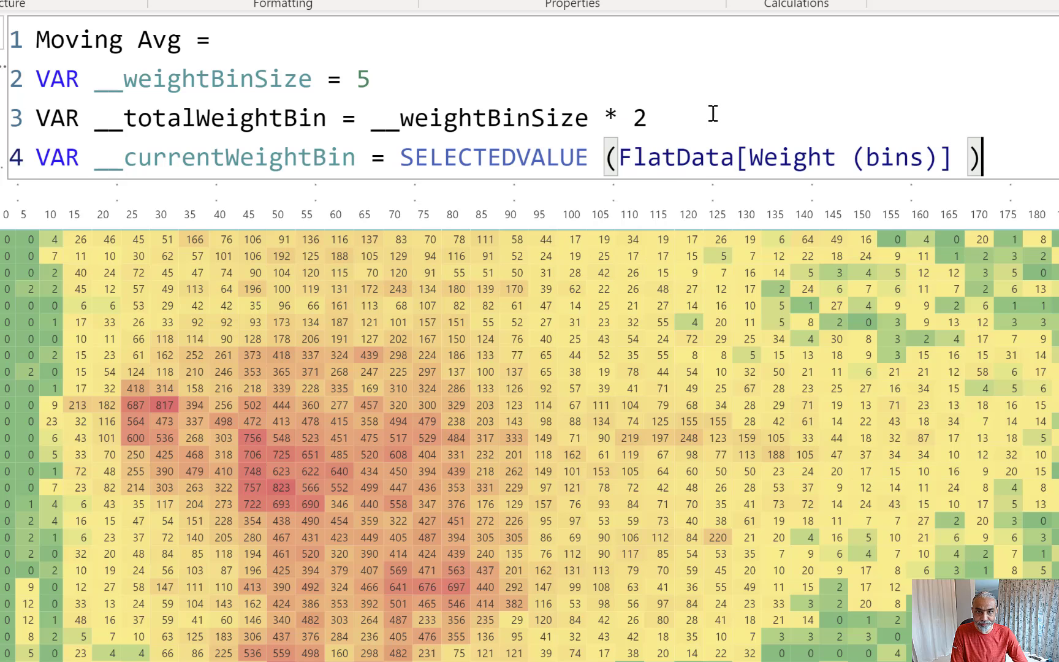
Step: Duplicate the __currentWeightBin definition onto the line below it
{"action": "key", "text": "shift+Return"}
{"action": "key", "text": "shift+Up"}
{"action": "key", "text": "ctrl+c"}
{"action": "key", "text": "shift+Down"}
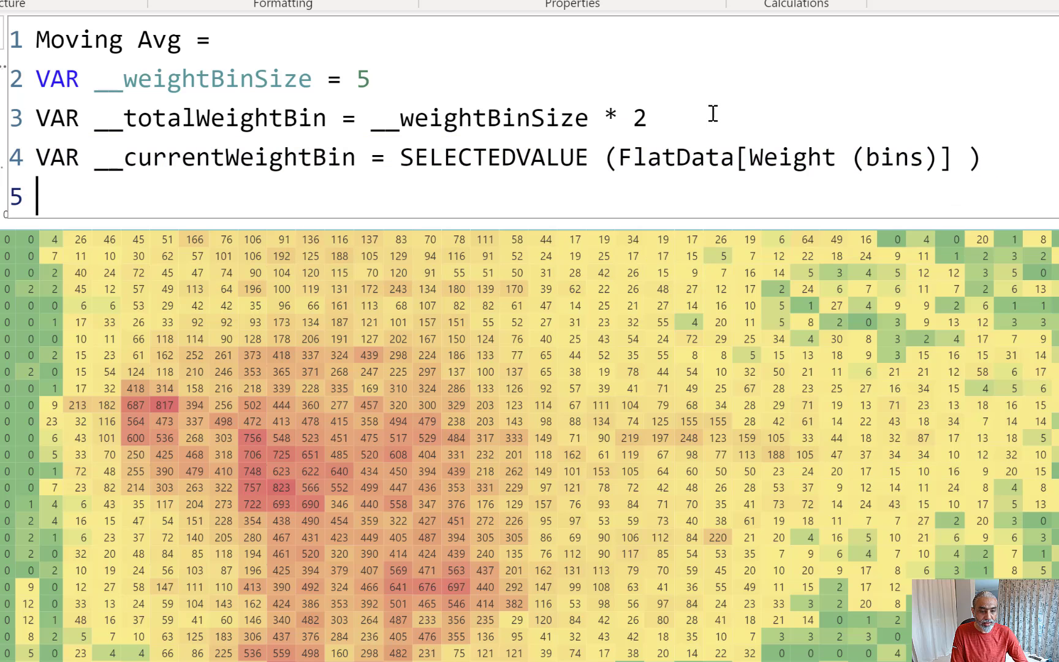
{"action": "key", "text": "ctrl+v"}
Step: Rename the variable in the duplicated line to __currentLenghtBin
{"action": "key", "text": "Up"}
{"action": "key", "text": "ctrl+Right"}
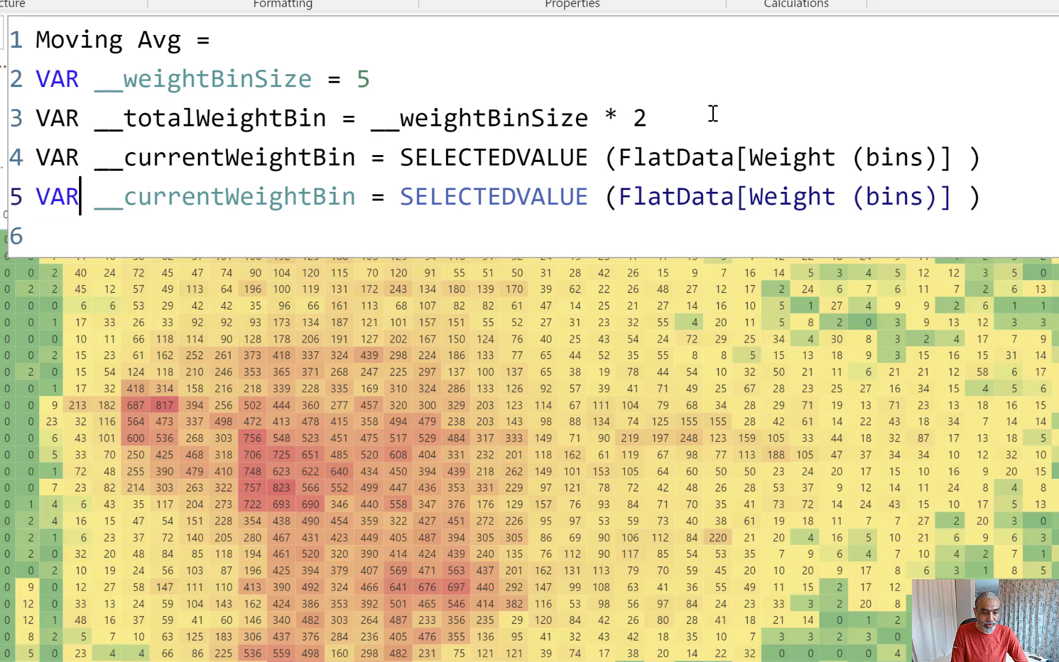
{"action": "key", "text": "ctrl+Right"}
{"action": "key", "text": "BackSpace"}
{"action": "key", "text": "BackSpace"}
{"action": "key", "text": "BackSpace"}
{"action": "key", "text": "BackSpace"}
{"action": "key", "text": "BackSpace"}
{"action": "key", "text": "BackSpace"}
{"action": "key", "text": "BackSpace"}
{"action": "key", "text": "BackSpace"}
{"action": "key", "text": "BackSpace"}
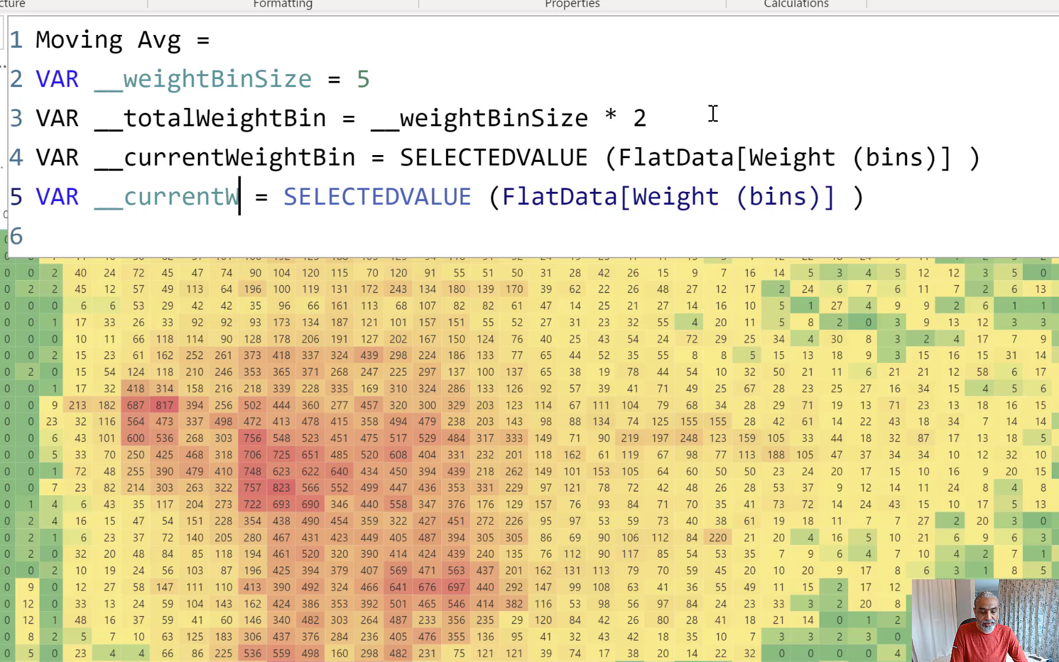
{"action": "type", "text": "LenghtBin"}
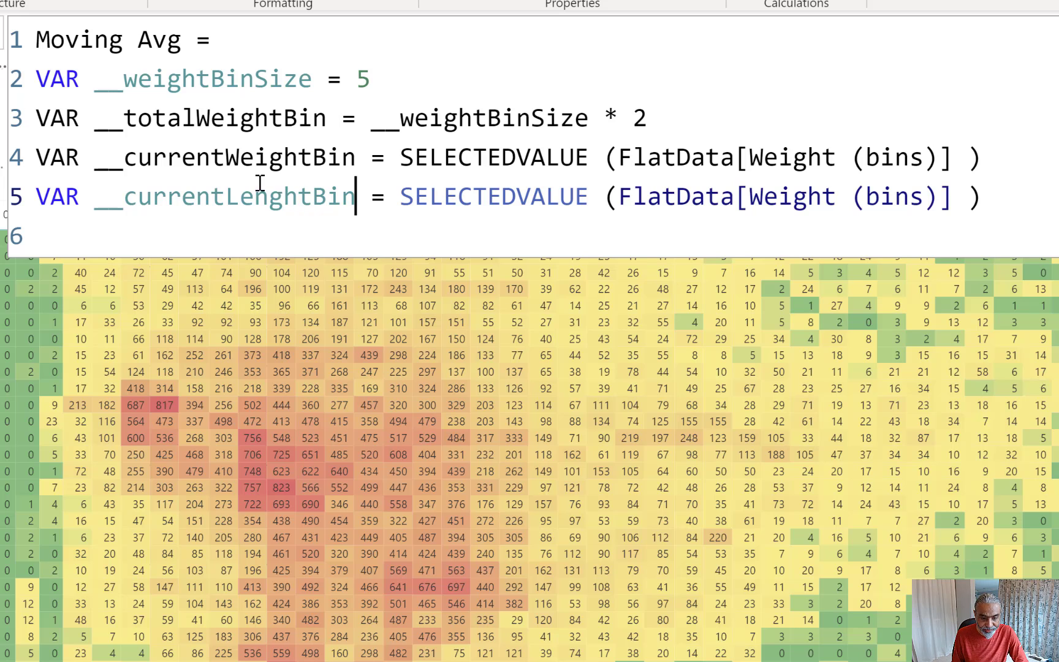
Step: Change the column in the __currentLenghtBin definition to FlatData[Length (bins)]
{"action": "double_click", "coordinate": [780, 195]}
{"action": "type", "text": "Ke"}
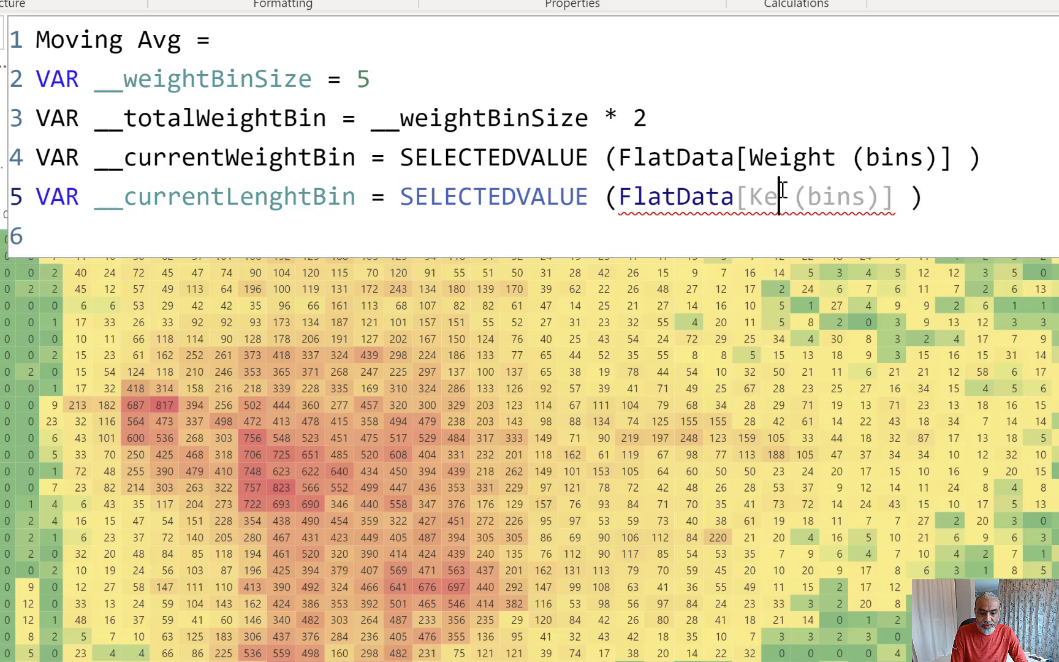
{"action": "key", "text": "BackSpace"}
{"action": "key", "text": "BackSpace"}
{"action": "type", "text": "Length"}
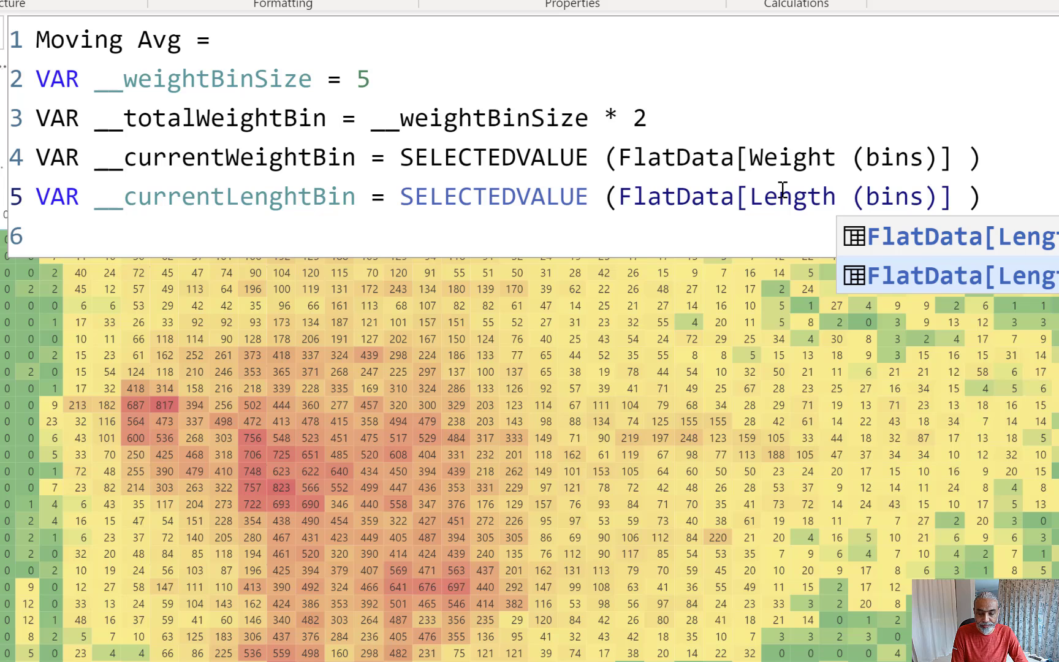
{"action": "key", "text": "Right"}
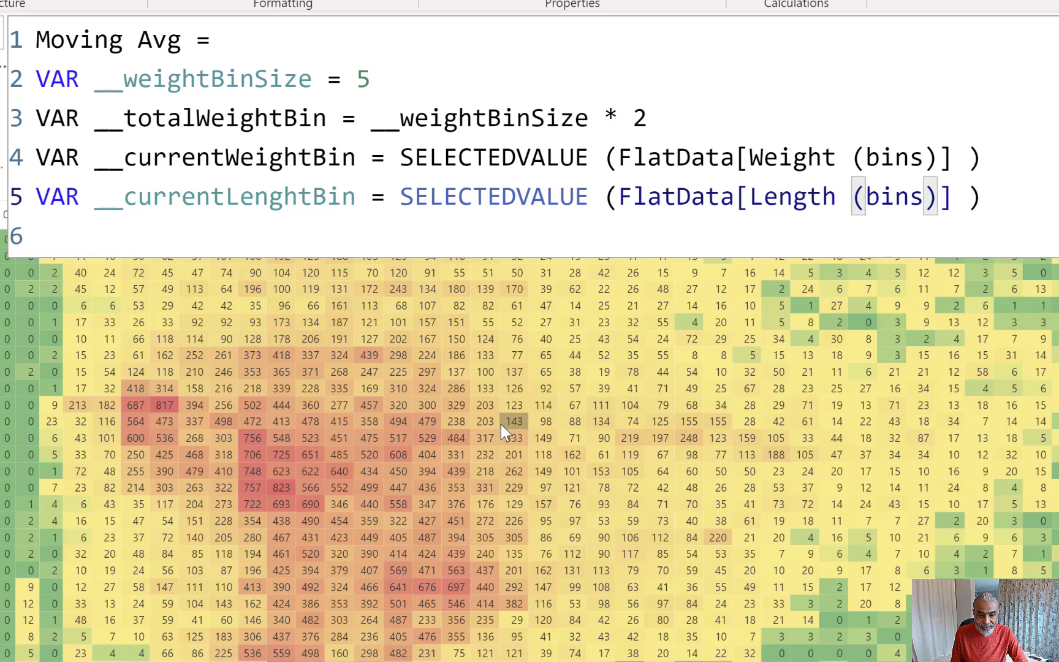
Step: Try to commit the Moving Avg measure with only its variable definitions
{"action": "mouse_move", "coordinate": [510, 423]}
{"action": "key", "text": "Return"}
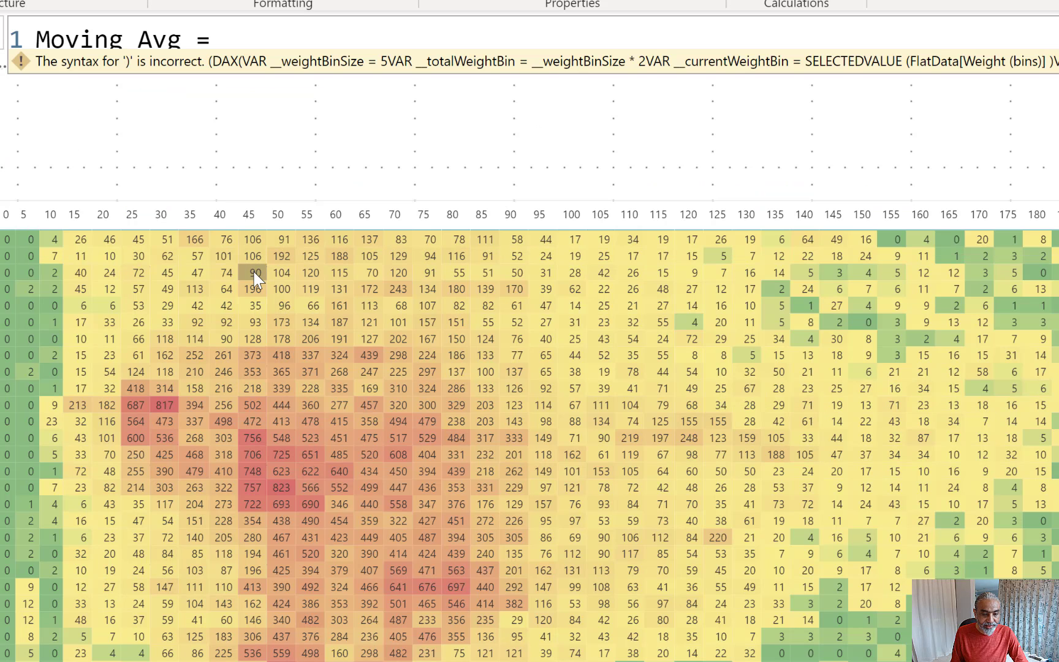
{"action": "mouse_move", "coordinate": [256, 281]}
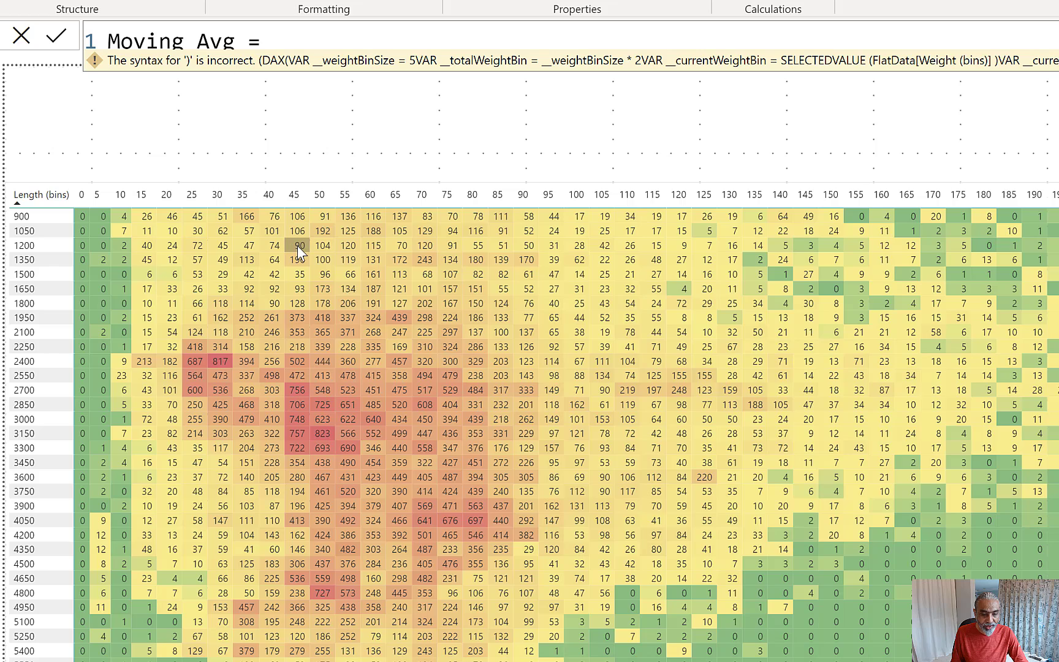
{"action": "mouse_move", "coordinate": [297, 245]}
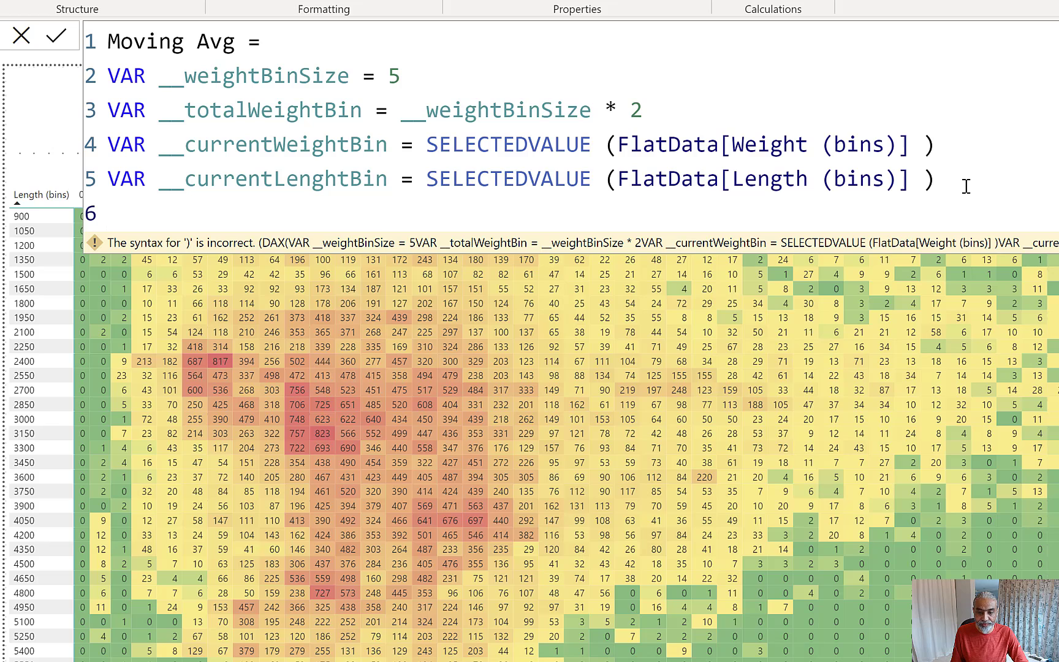
{"action": "left_click", "coordinate": [960, 181]}
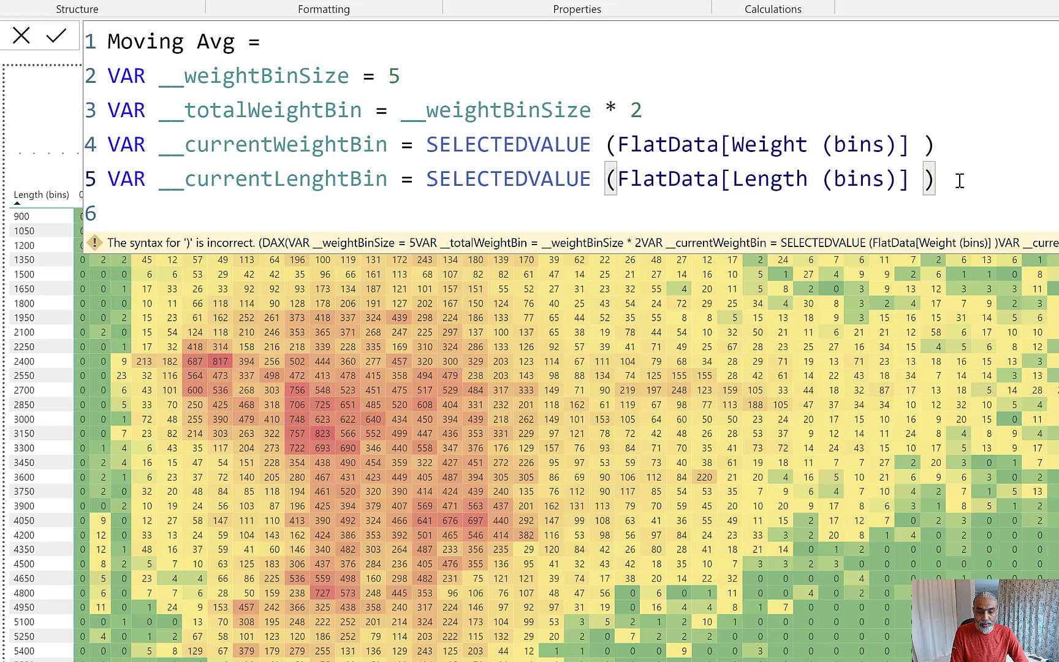
{"action": "key", "text": "Return"}
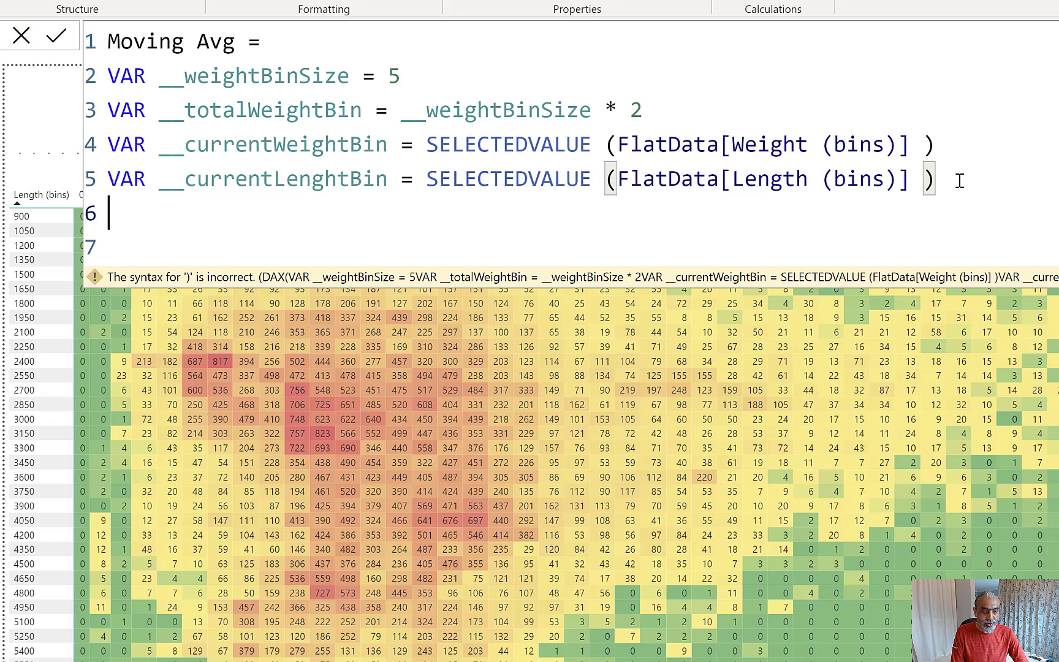
{"action": "type", "text": "V"}
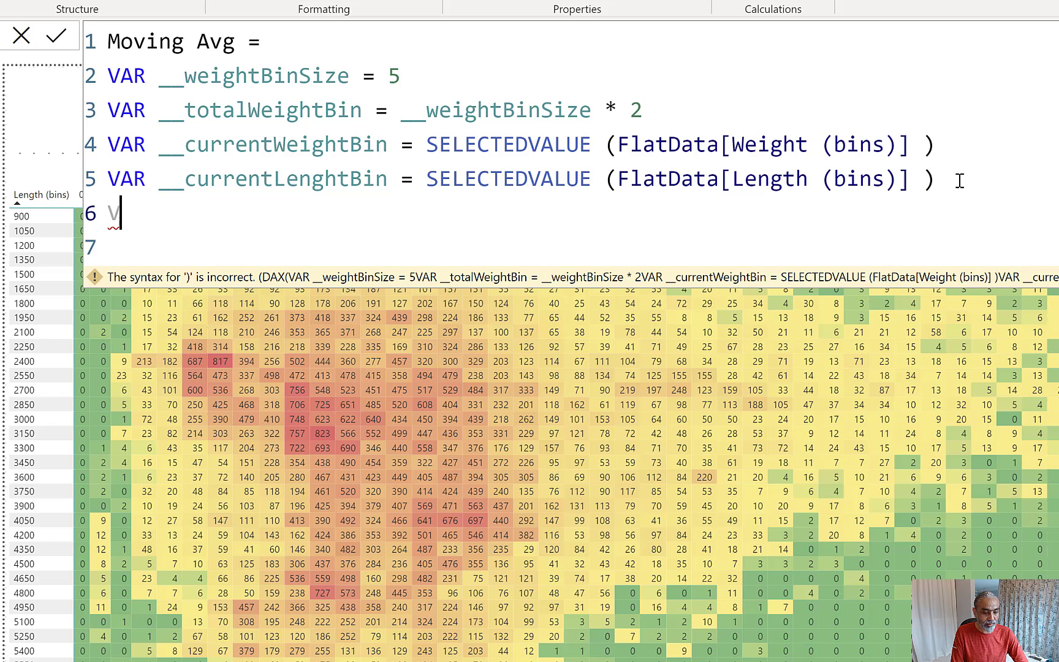
{"action": "key", "text": "BackSpace"}
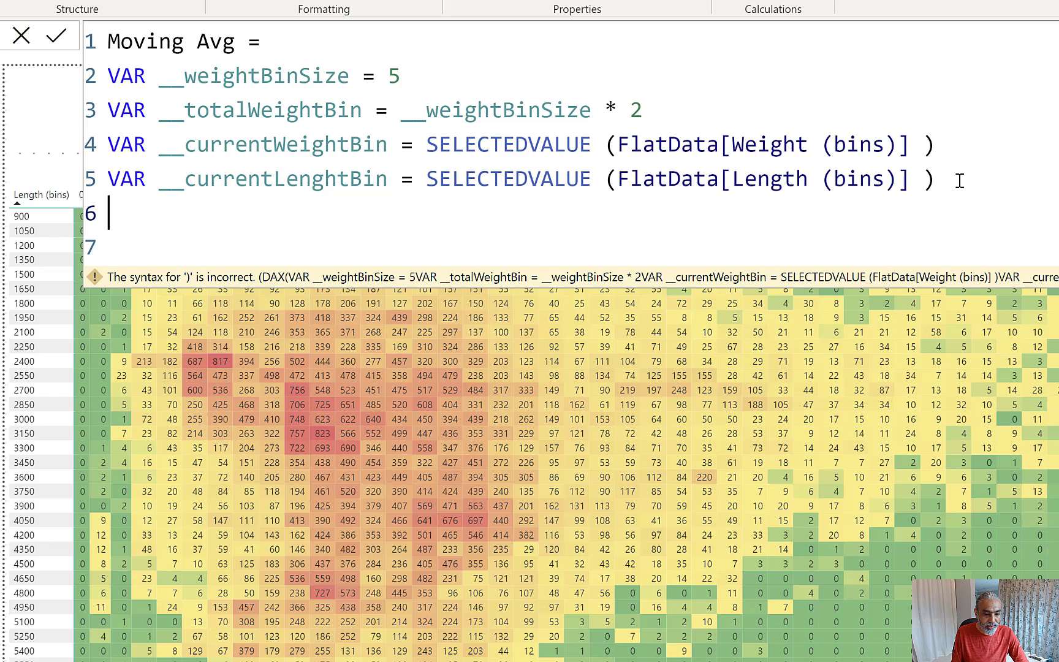
Step: Insert the variable __lenghtBinSize = 150 on a new line directly below __weightBinSize
{"action": "left_click", "coordinate": [435, 67]}
{"action": "key", "text": "Return"}
{"action": "type", "text": "VAR __l"}
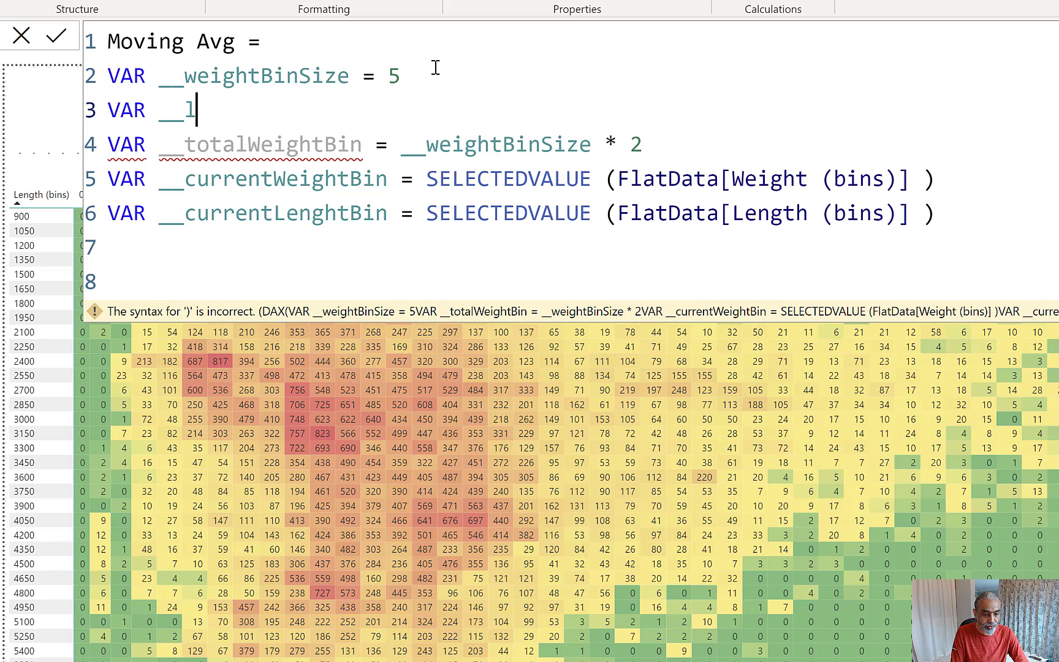
{"action": "type", "text": "enghtBinSize = 150"}
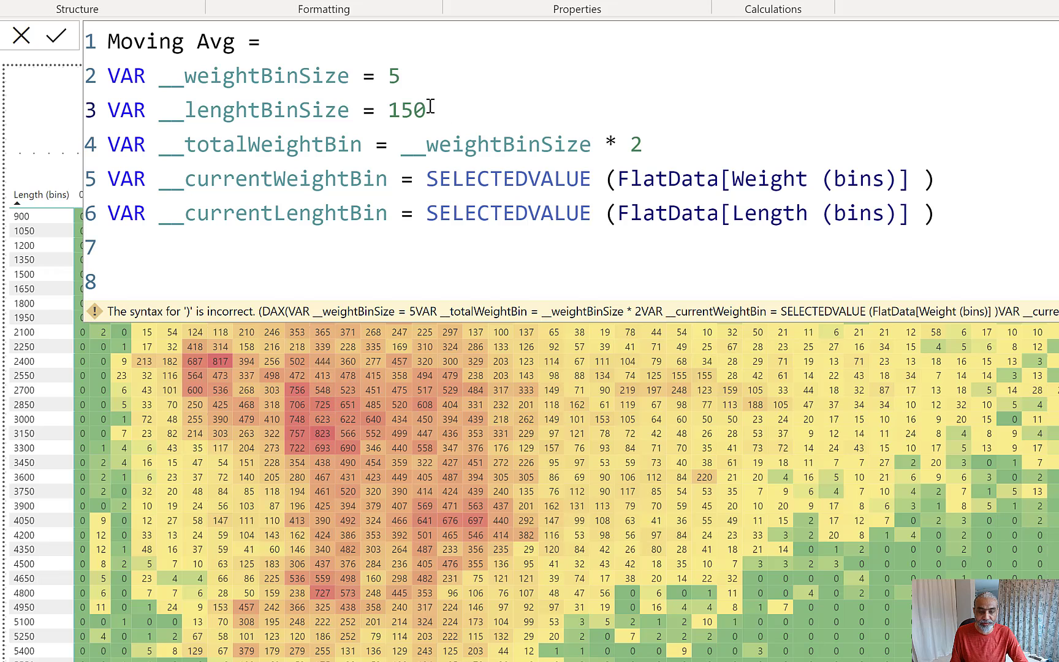
{"action": "left_click_drag", "start_coordinate": [427, 110], "coordinate": [146, 76]}
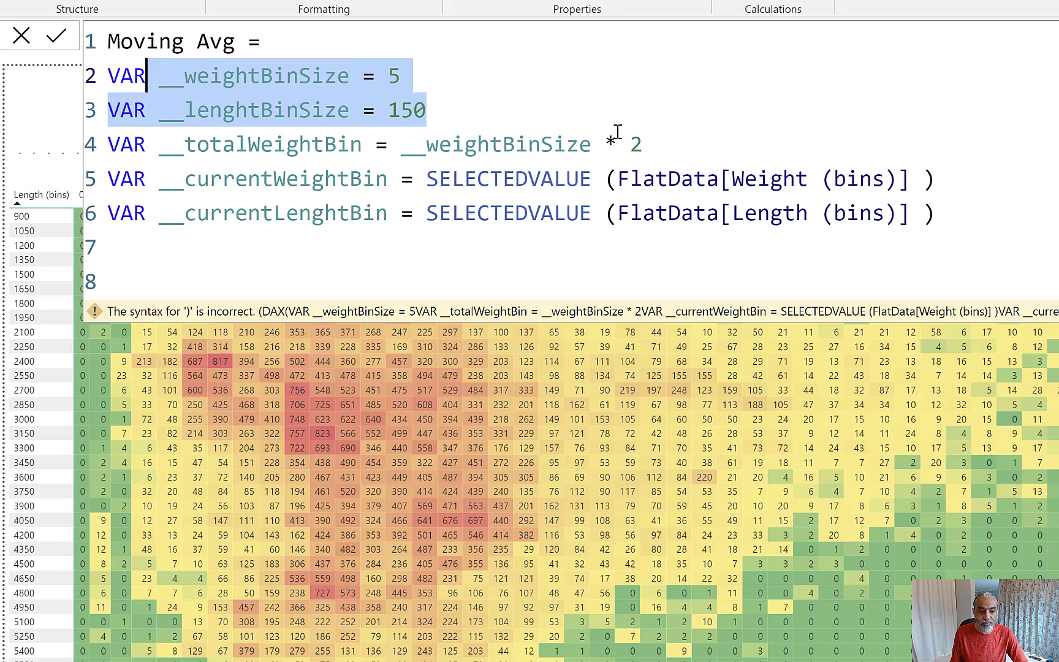
{"action": "left_click", "coordinate": [958, 222]}
{"action": "key", "text": "Return"}
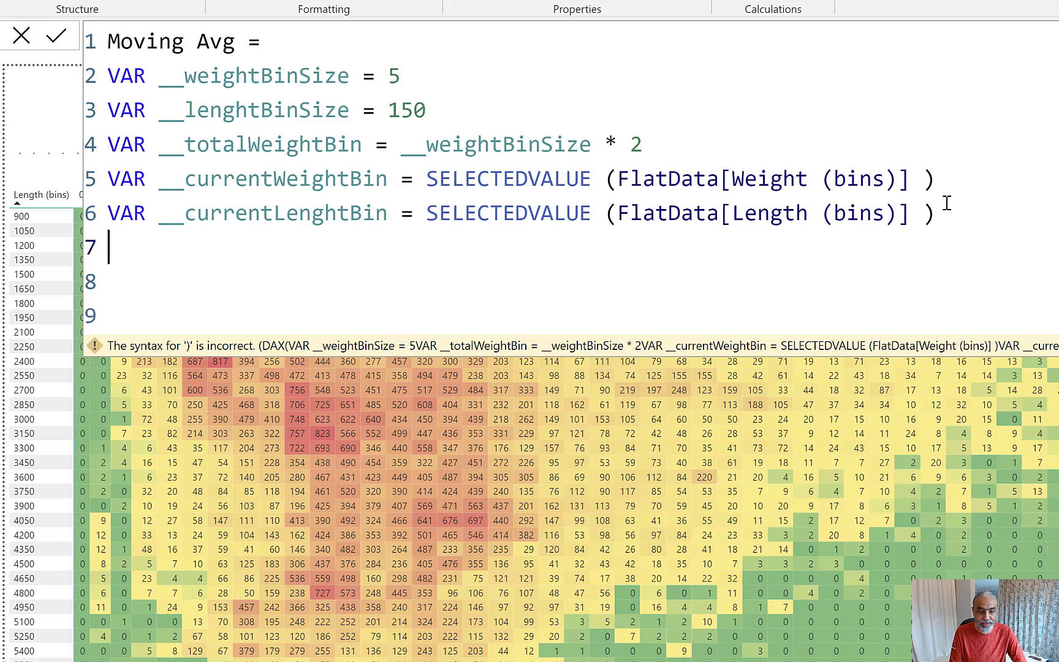
Step: Correct the misspelled variable names to __lengthBinSize and __currentLengthBin, and add a new line below the last definition
{"action": "left_click", "coordinate": [339, 213]}
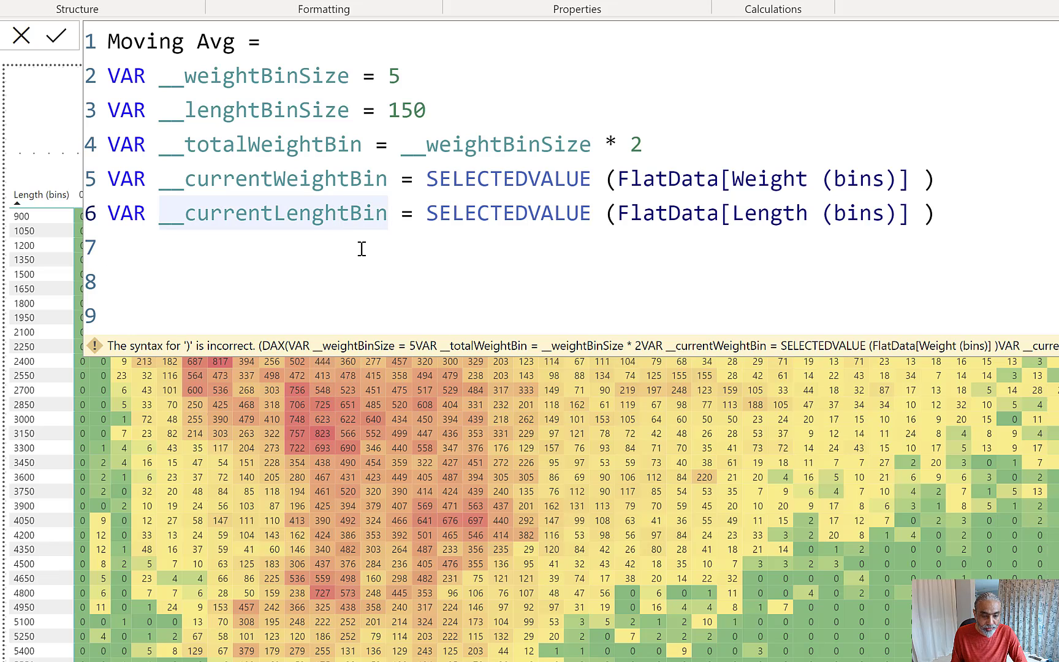
{"action": "key", "text": "BackSpace"}
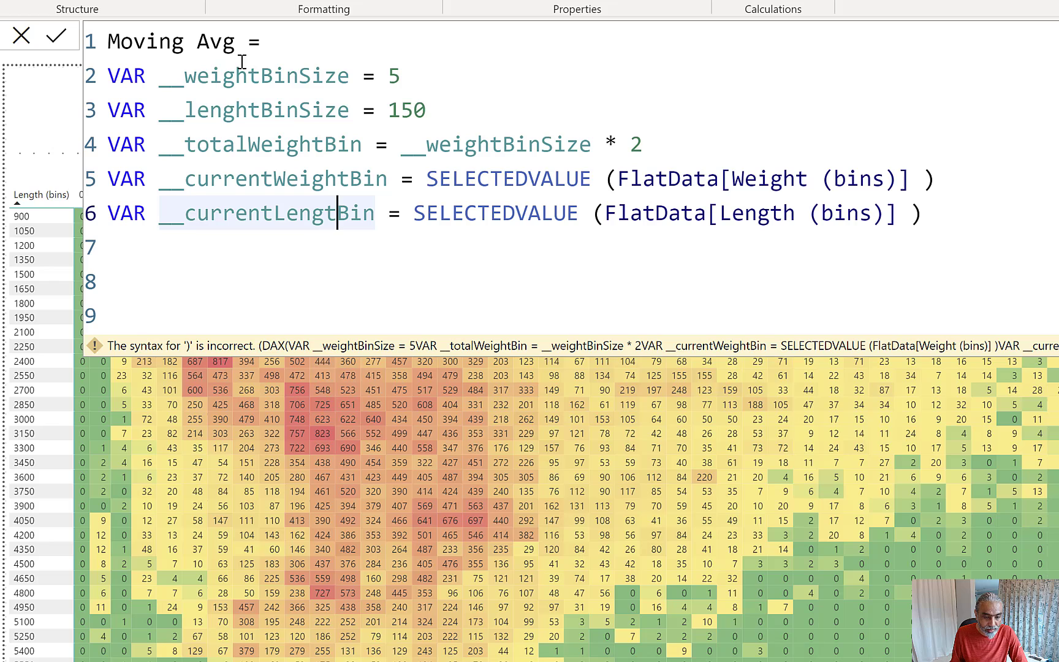
{"action": "left_click", "coordinate": [249, 110]}
{"action": "key", "text": "BackSpace"}
{"action": "key", "text": "Right"}
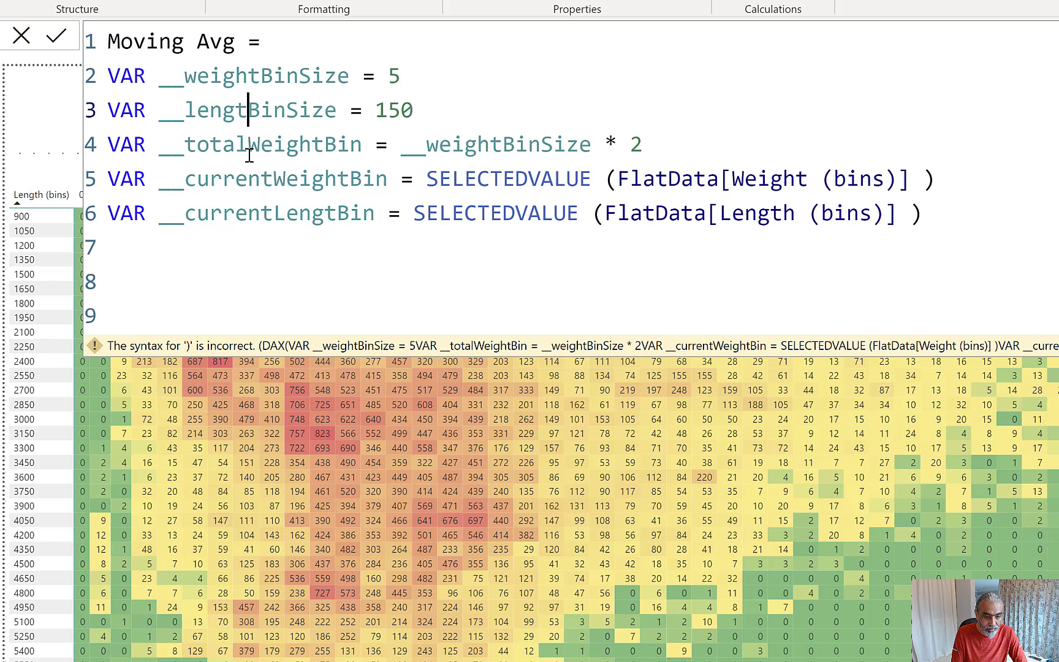
{"action": "type", "text": "h"}
{"action": "left_click", "coordinate": [338, 214]}
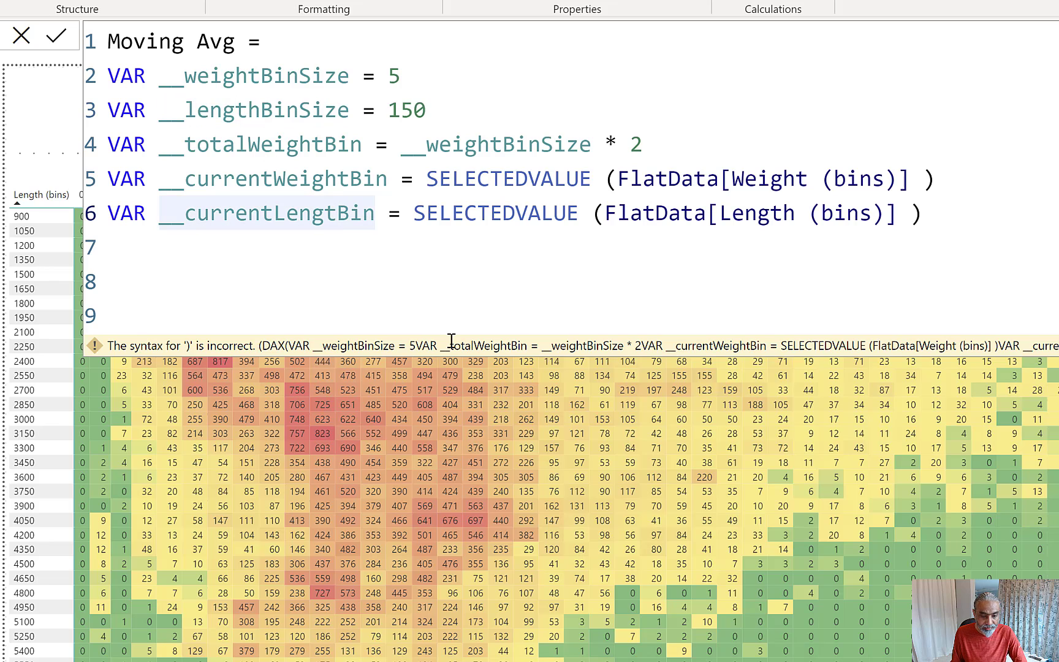
{"action": "type", "text": "h"}
{"action": "left_click", "coordinate": [1015, 213]}
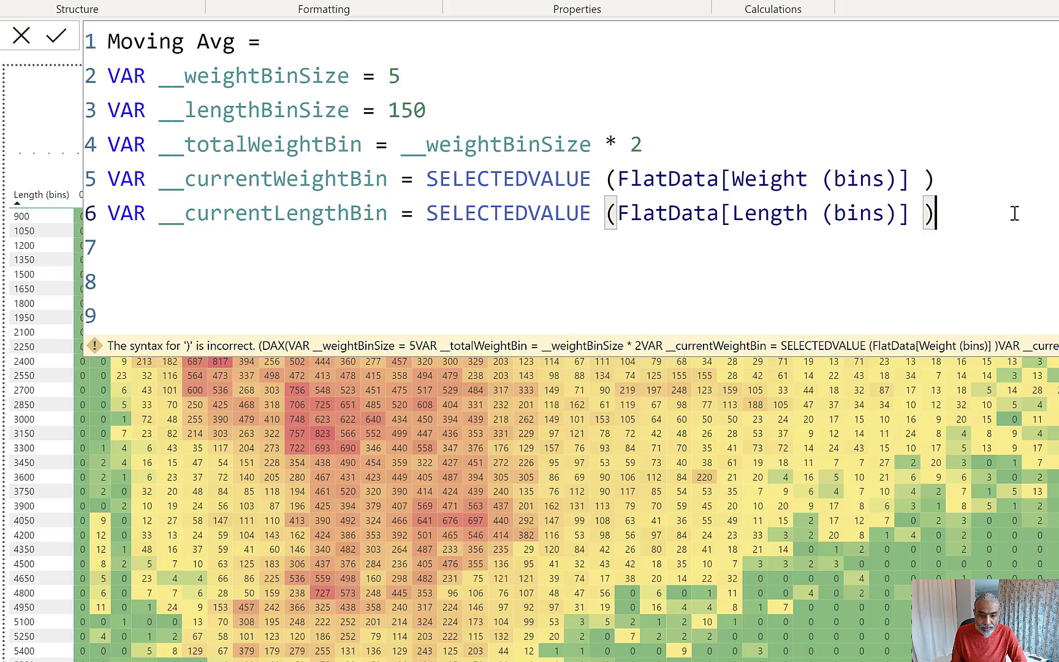
{"action": "key", "text": "Return"}
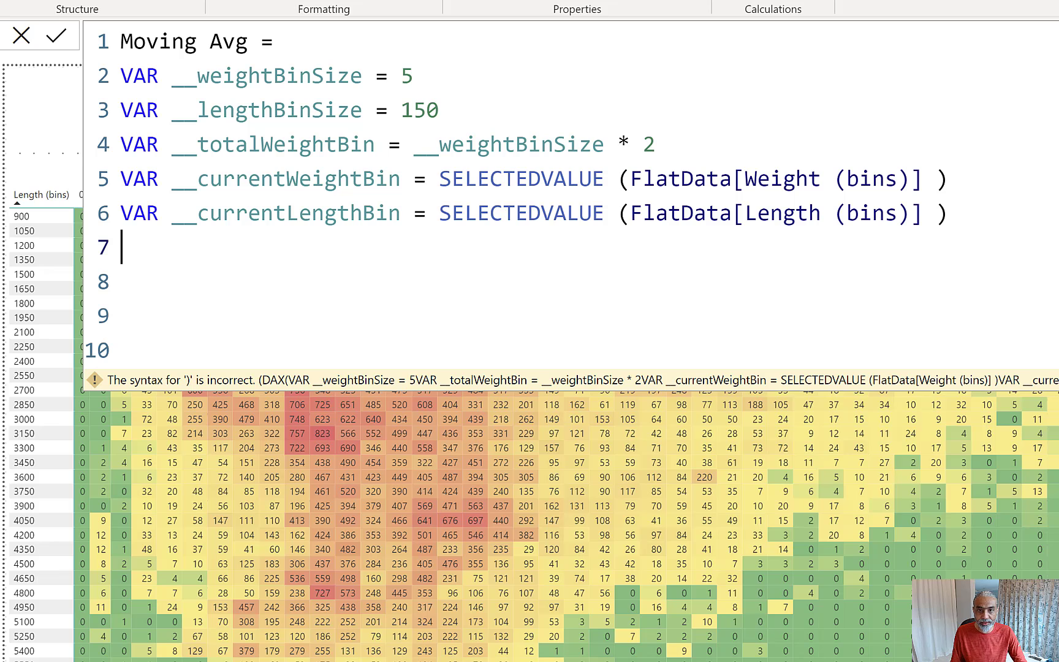
Step: Insert the variable __totalLenghtBin = __lengthBinSize * 2 on a new line directly below __totalWeightBin
{"action": "left_click", "coordinate": [748, 148]}
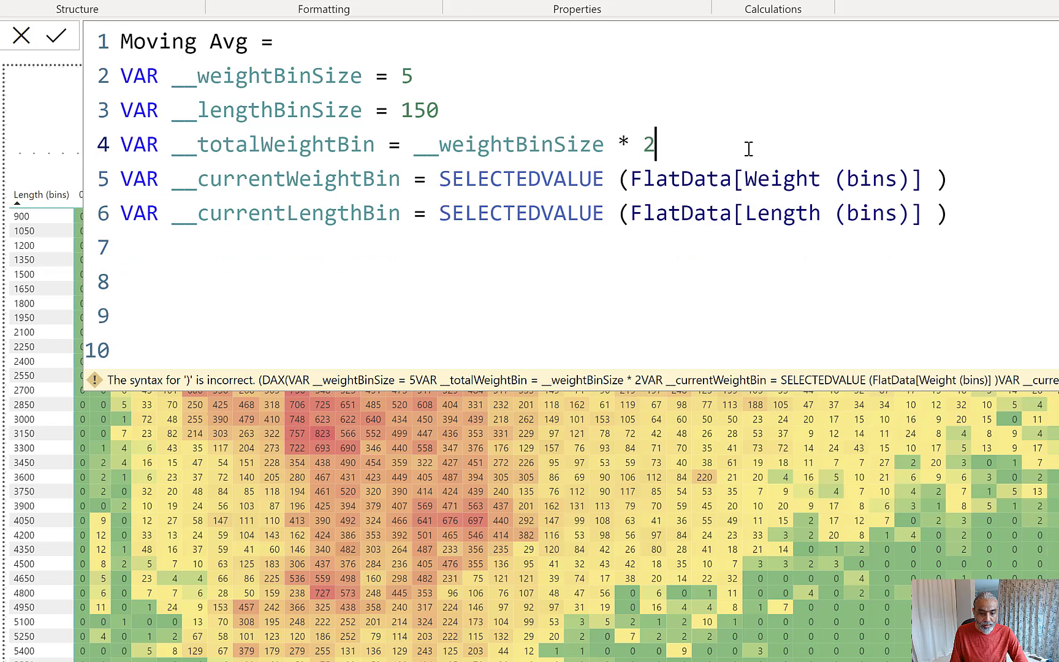
{"action": "key", "text": "Return"}
{"action": "type", "text": "V"}
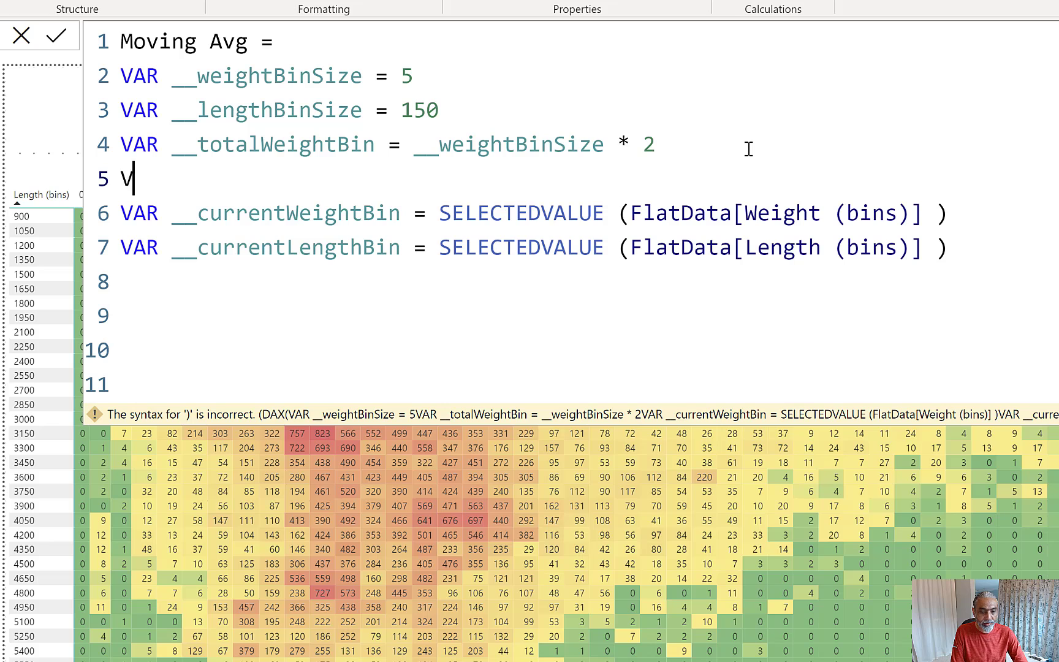
{"action": "type", "text": "AR __totalL"}
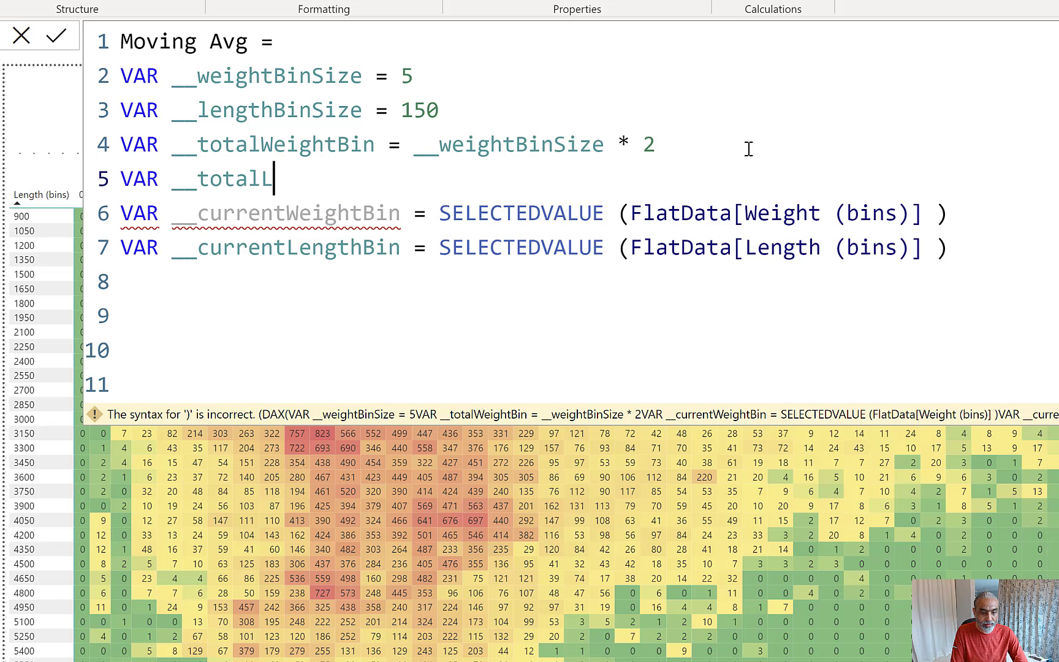
{"action": "type", "text": "enghtBin = __"}
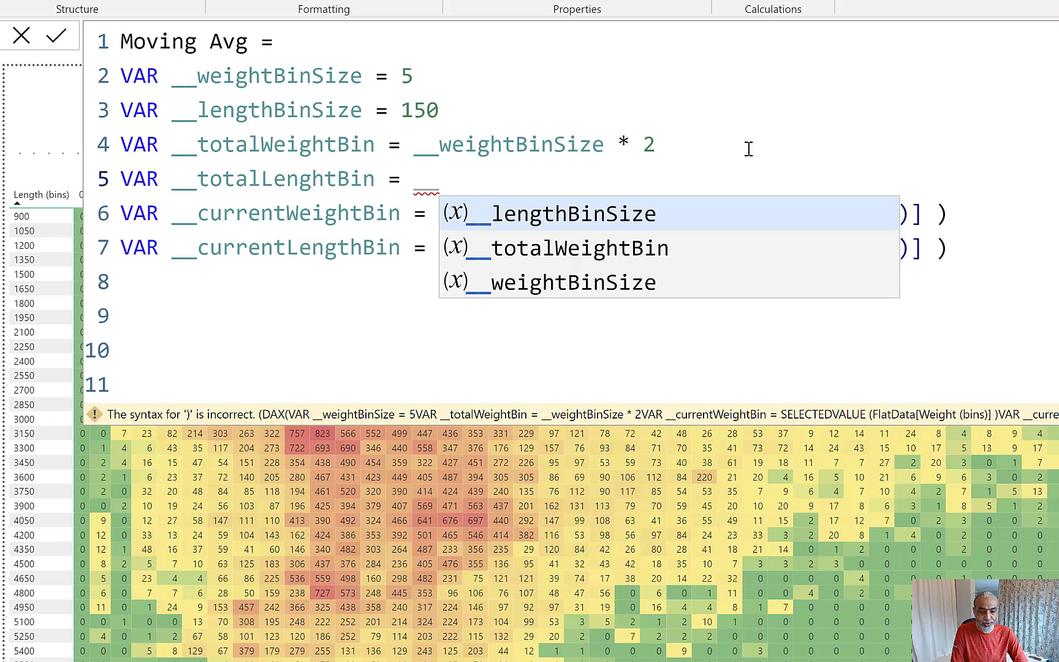
{"action": "key", "text": "Tab"}
{"action": "type", "text": "("}
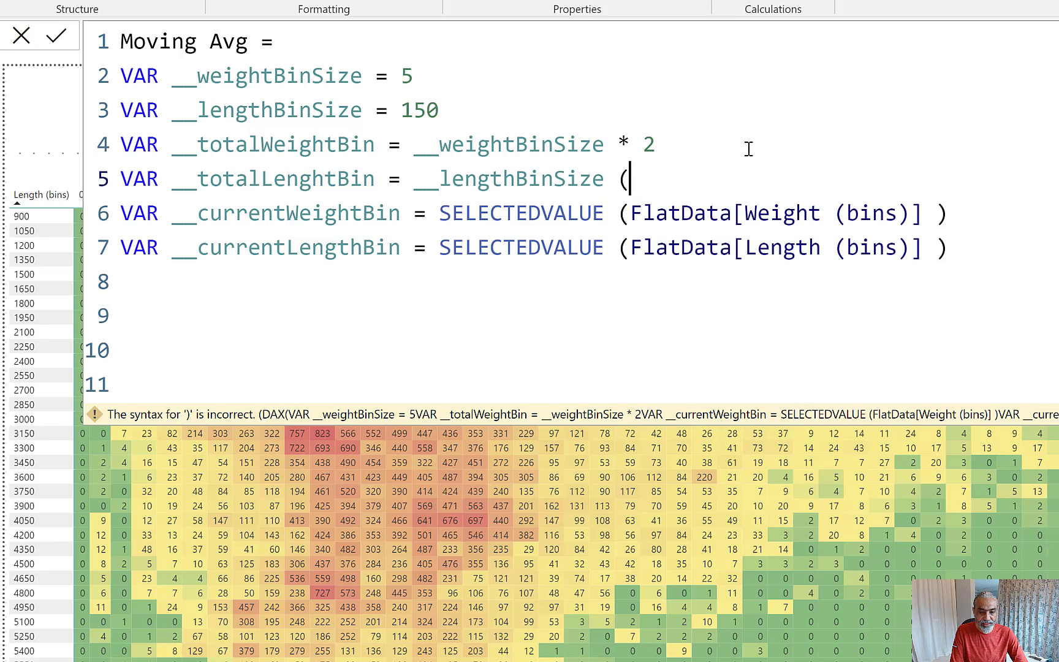
{"action": "key", "text": "BackSpace"}
{"action": "type", "text": "("}
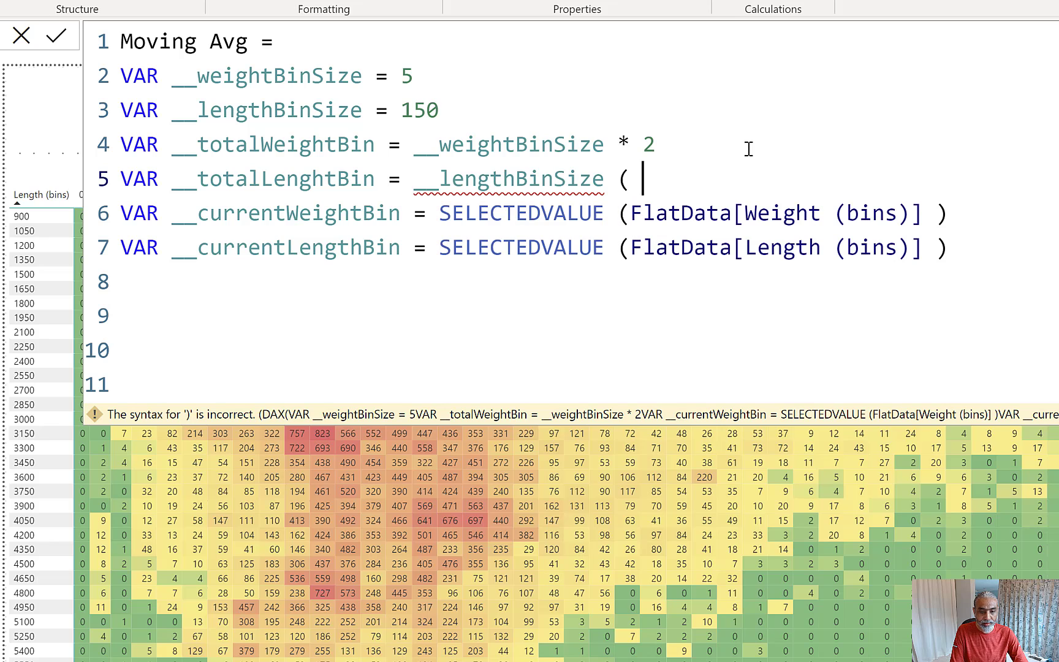
{"action": "key", "text": "BackSpace"}
{"action": "key", "text": "BackSpace"}
{"action": "type", "text": "* 2"}
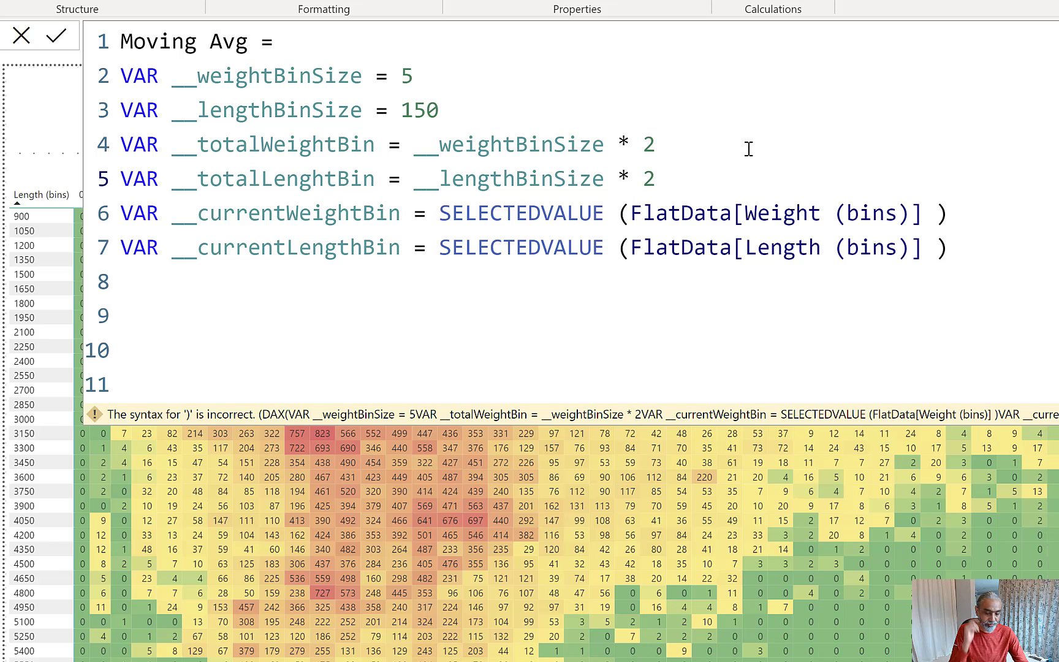
Step: Add the variable __moveRows = 2 on a new line below the __currentLengthBin definition
{"action": "left_click", "coordinate": [1015, 251]}
{"action": "key", "text": "Return"}
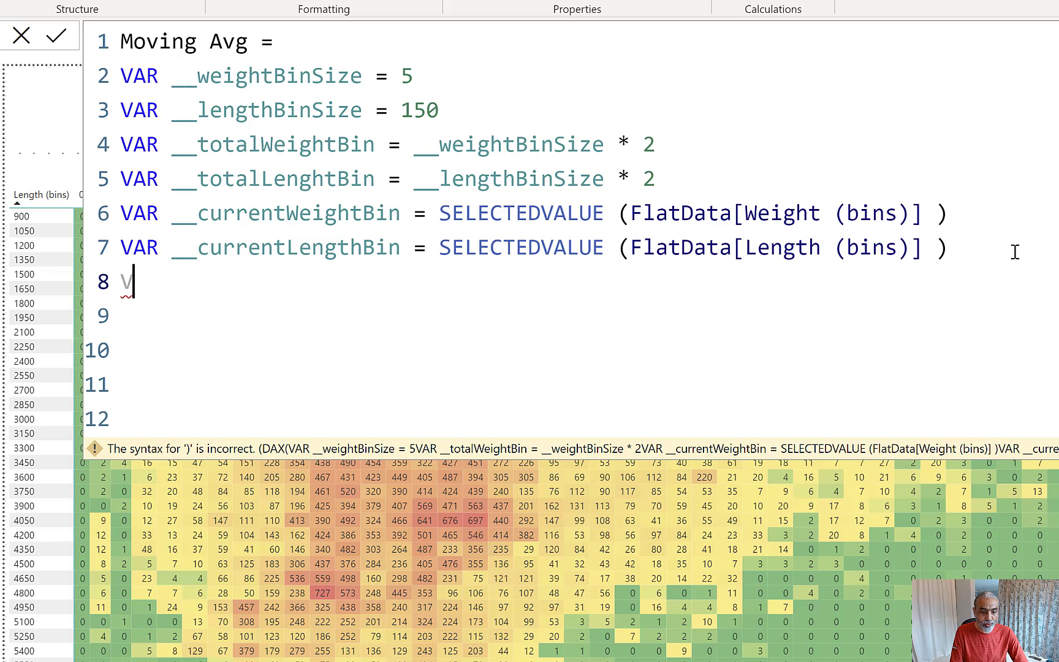
{"action": "type", "text": "VAR __"}
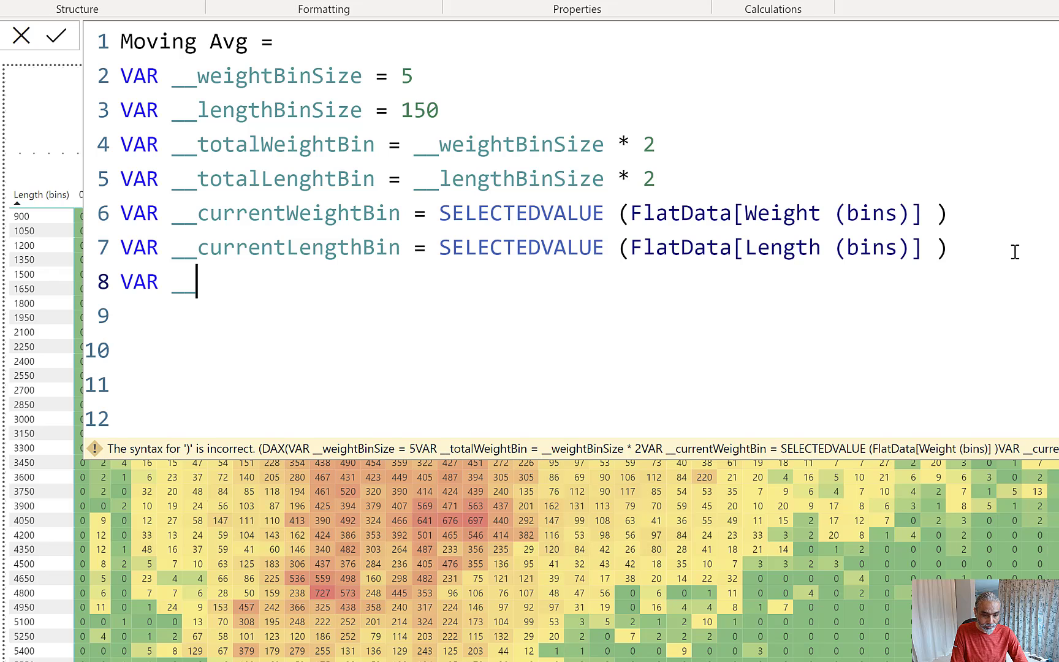
{"action": "type", "text": "moveRows = "}
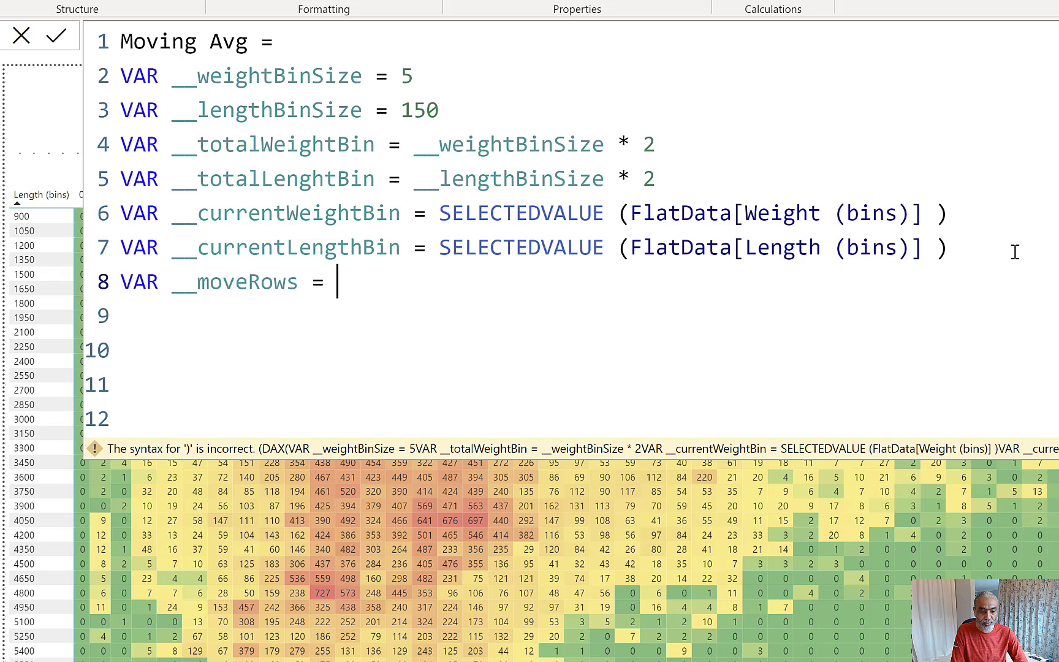
{"action": "type", "text": "2"}
{"action": "key", "text": "Return"}
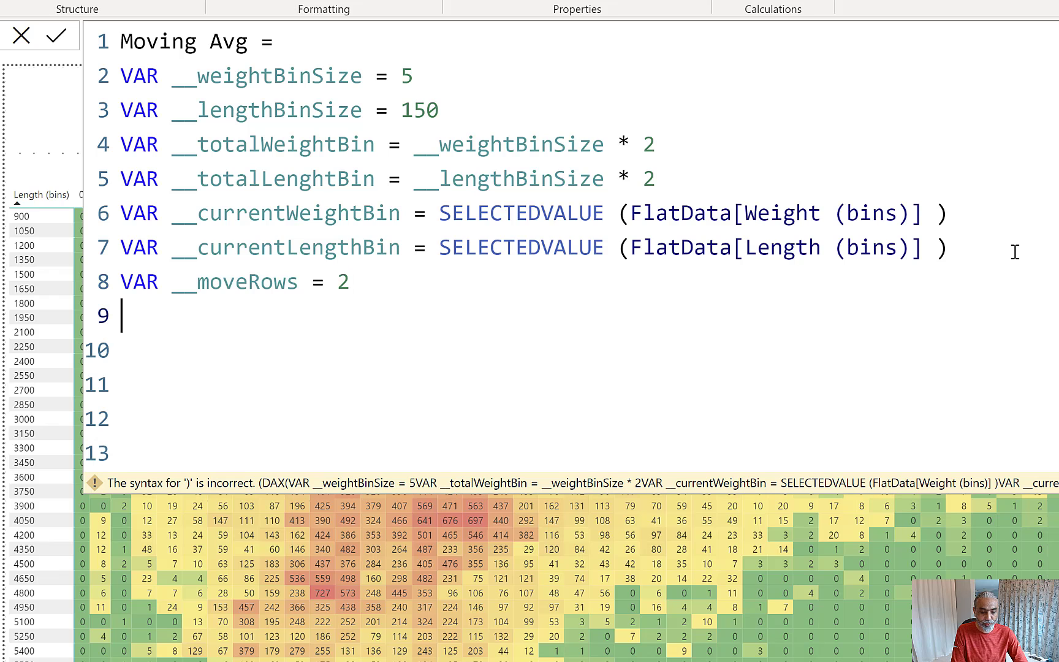
Step: Add the variable __moveCols = 2 below __moveRows, followed by a new empty line
{"action": "type", "text": "VAR __MoveC"}
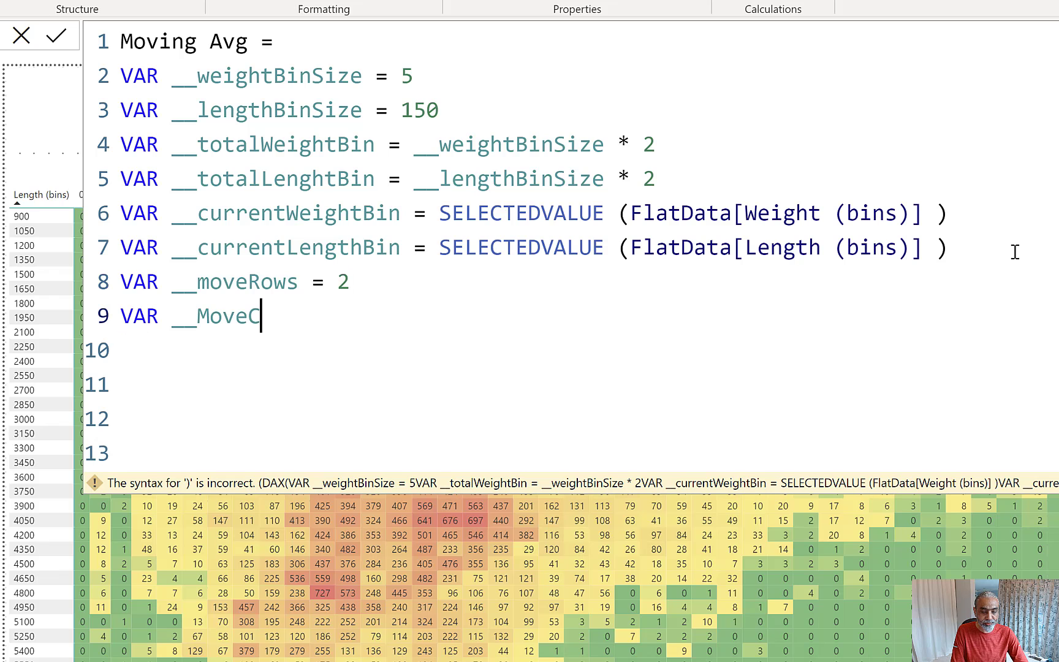
{"action": "key", "text": "BackSpace"}
{"action": "key", "text": "BackSpace"}
{"action": "key", "text": "BackSpace"}
{"action": "key", "text": "BackSpace"}
{"action": "type", "text": "moveCols = 2"}
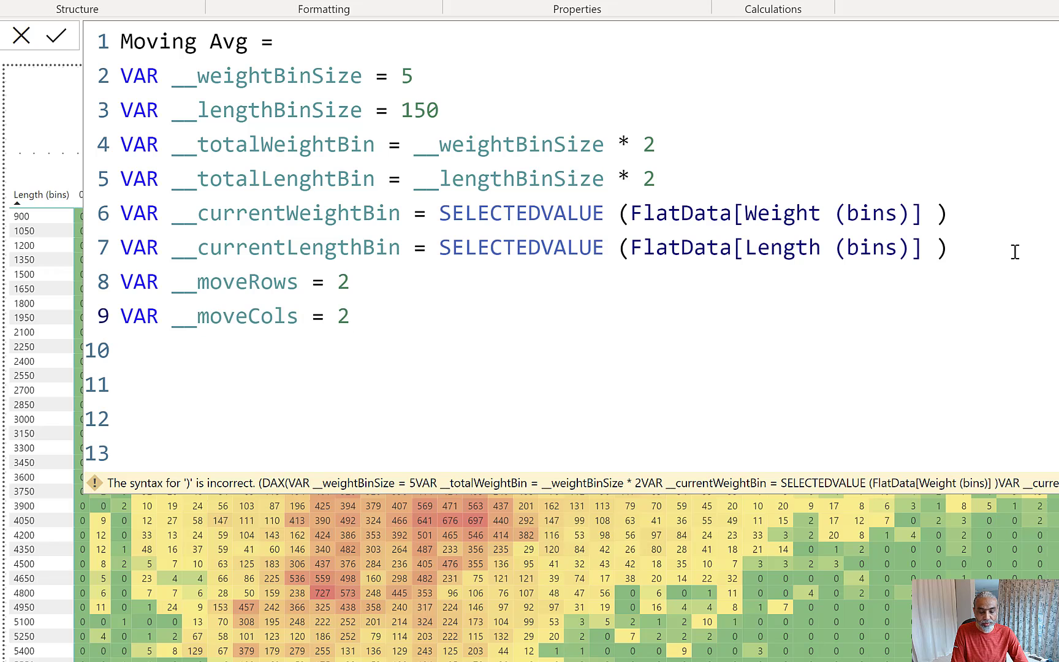
{"action": "key", "text": "Return"}
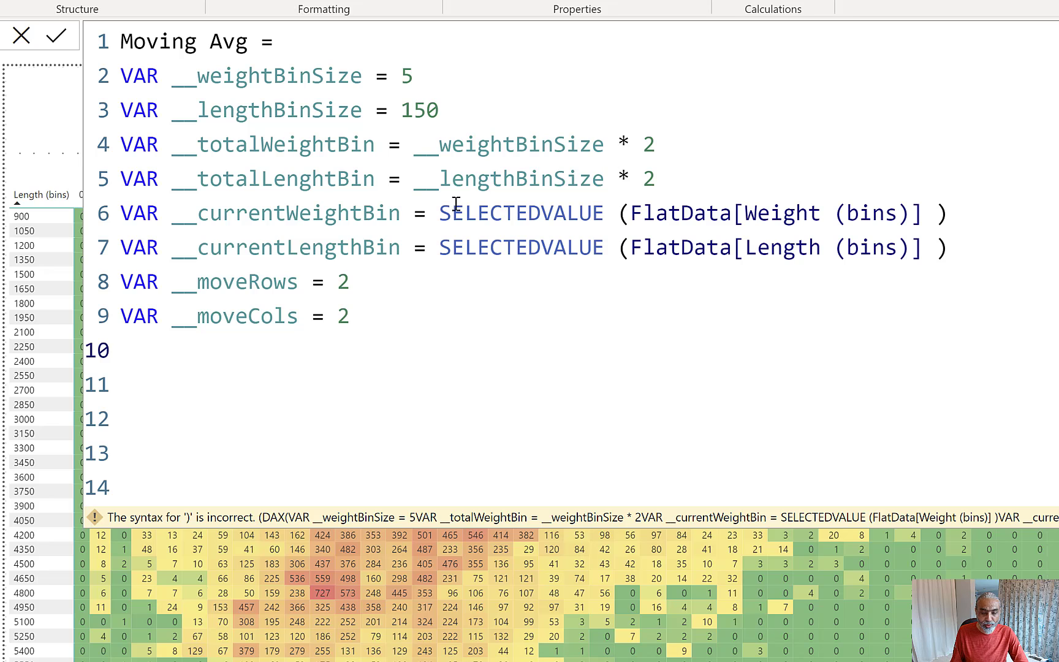
{"action": "left_click_drag", "start_coordinate": [439, 213], "coordinate": [949, 213]}
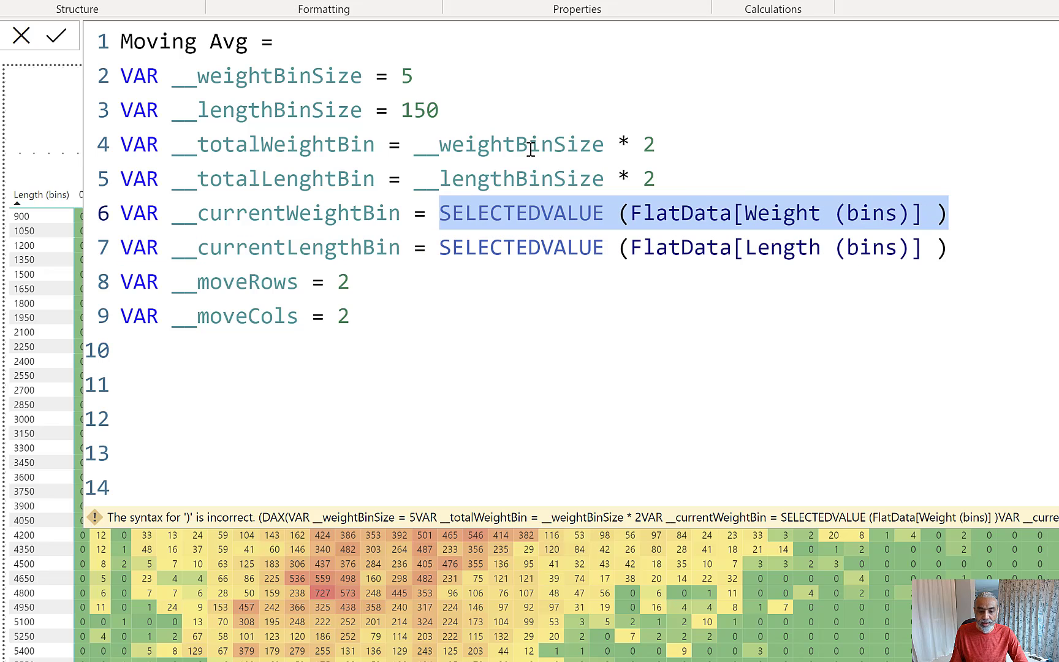
{"action": "left_click_drag", "start_coordinate": [439, 144], "coordinate": [657, 144]}
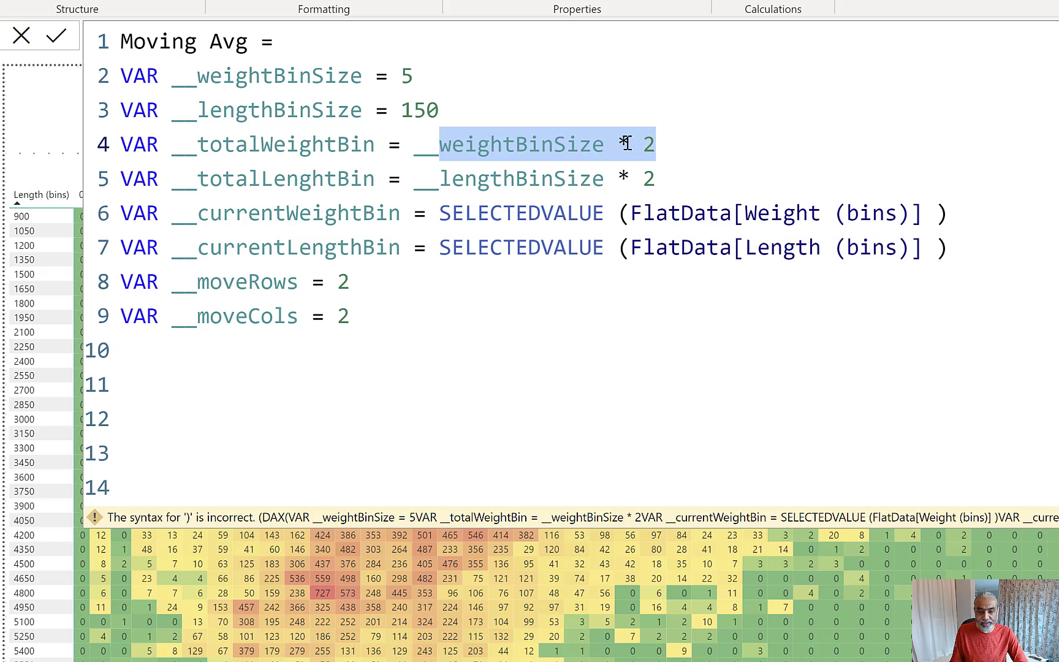
Step: Define the variable __minLenghtBin as __currentLengthBin - __totalLenghtBin on a new line below __moveCols
{"action": "left_click", "coordinate": [387, 325]}
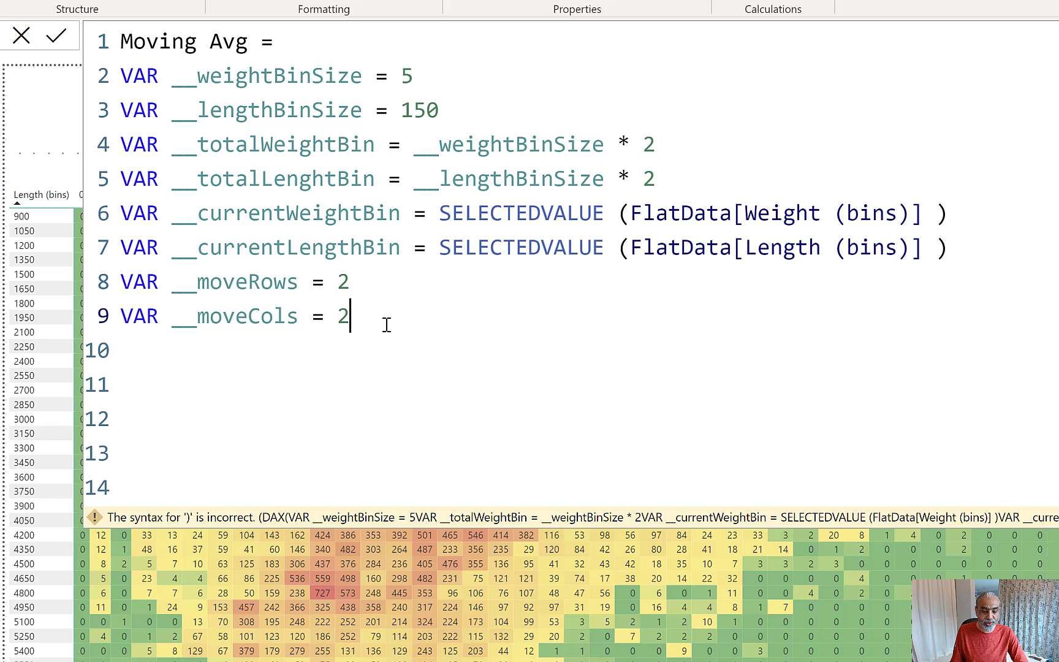
{"action": "key", "text": "Return"}
{"action": "type", "text": "VA"}
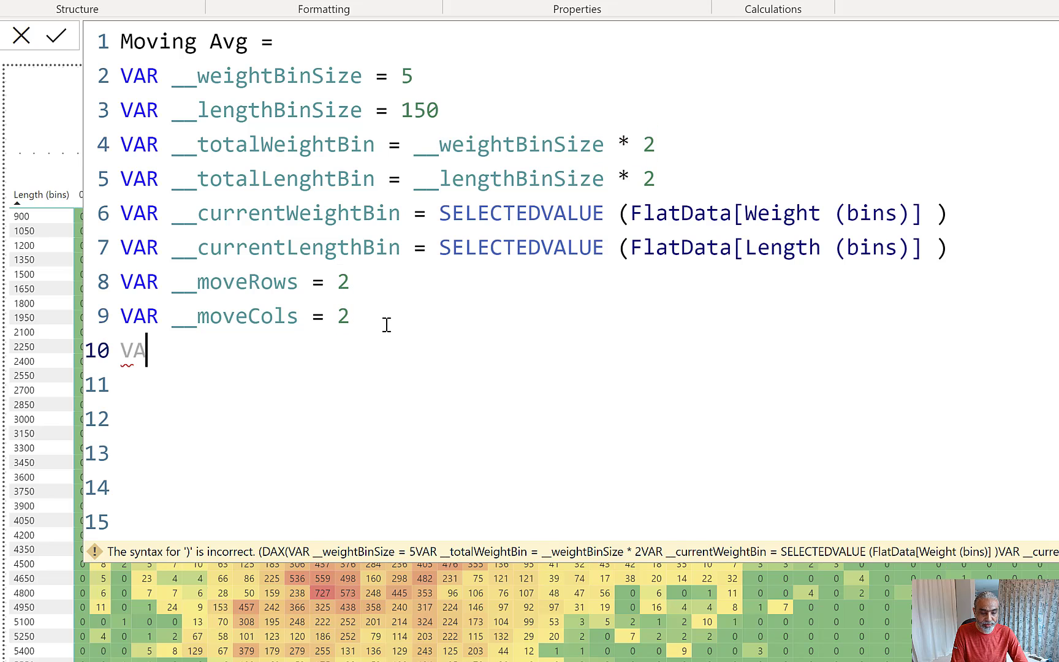
{"action": "type", "text": "R __min"}
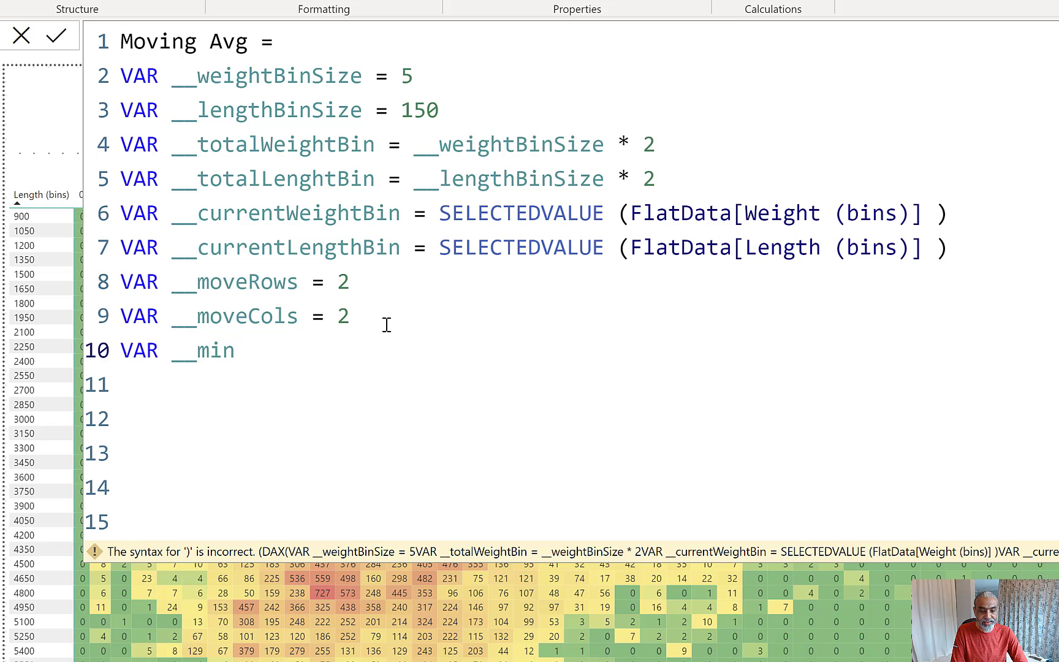
{"action": "type", "text": "LenghtB"}
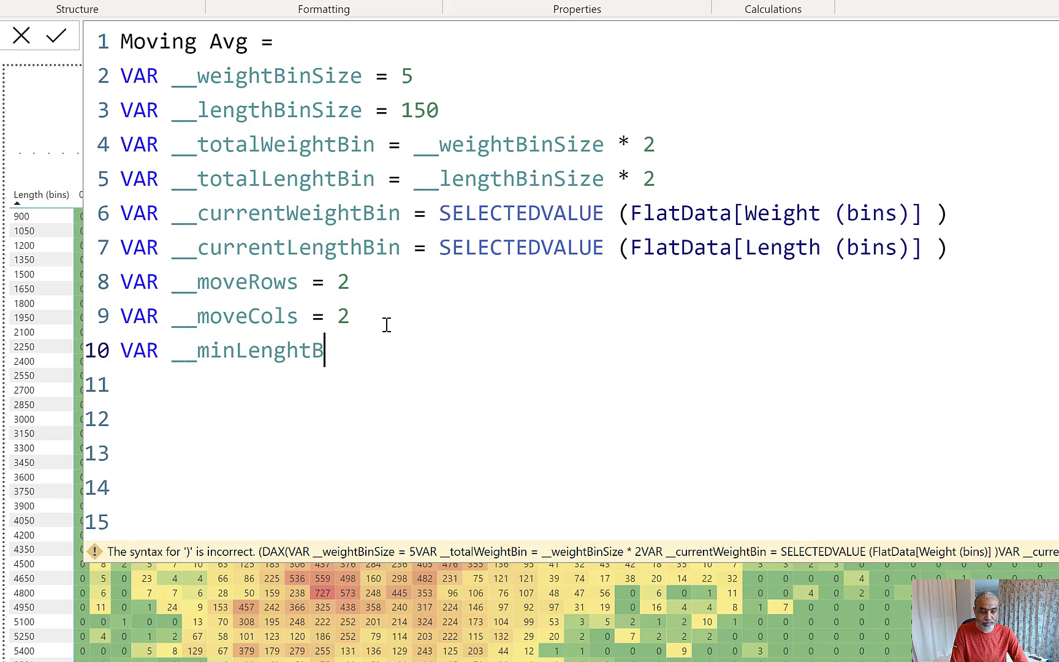
{"action": "type", "text": "in = "}
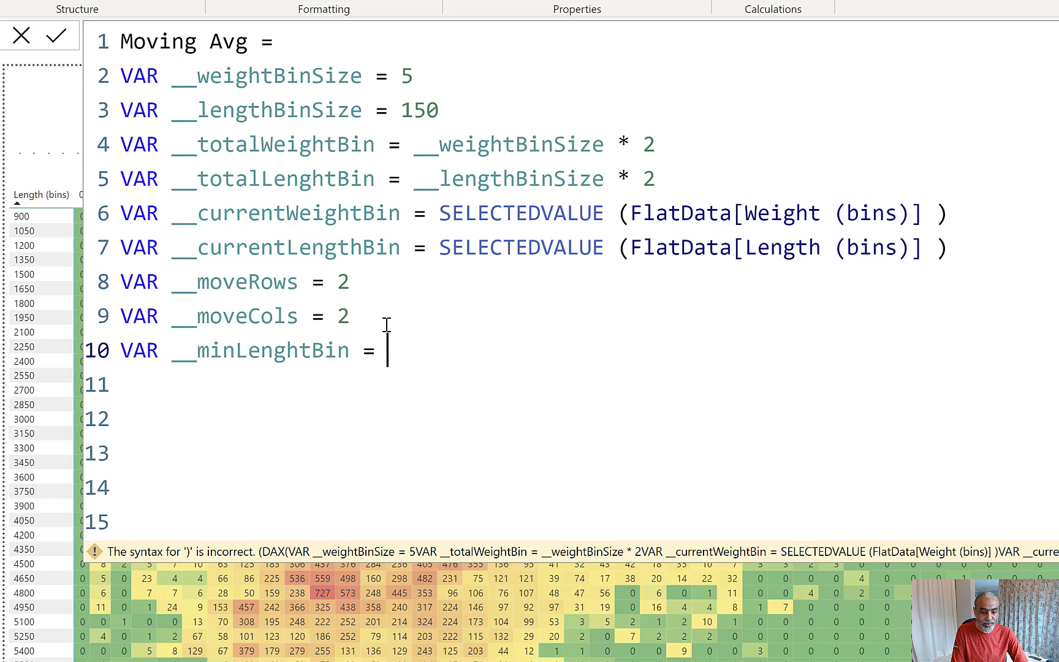
{"action": "type", "text": "__"}
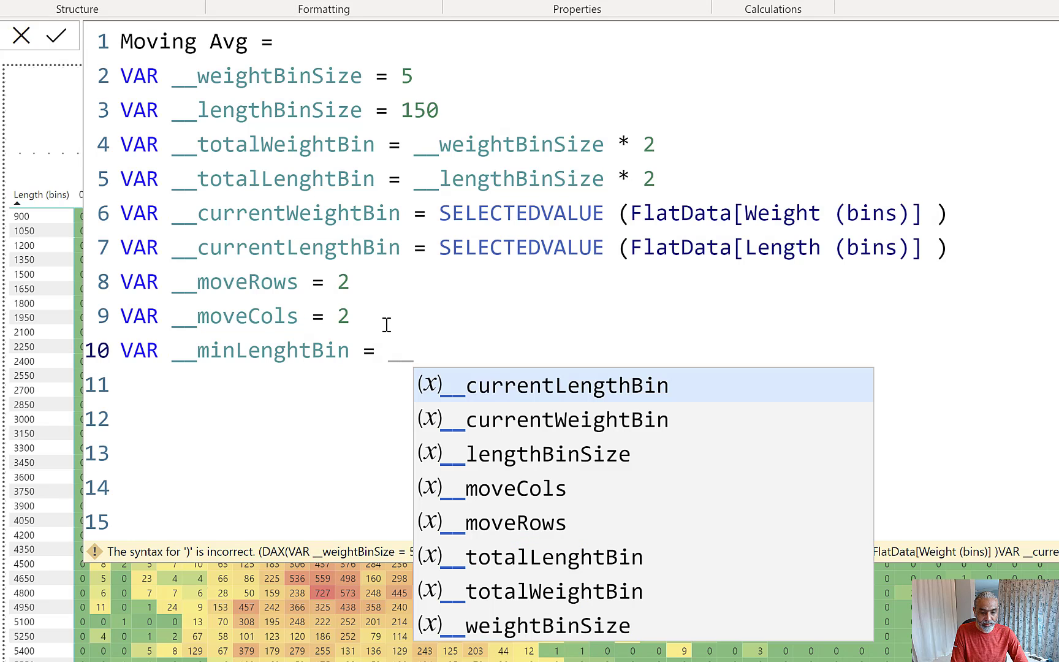
{"action": "key", "text": "Tab"}
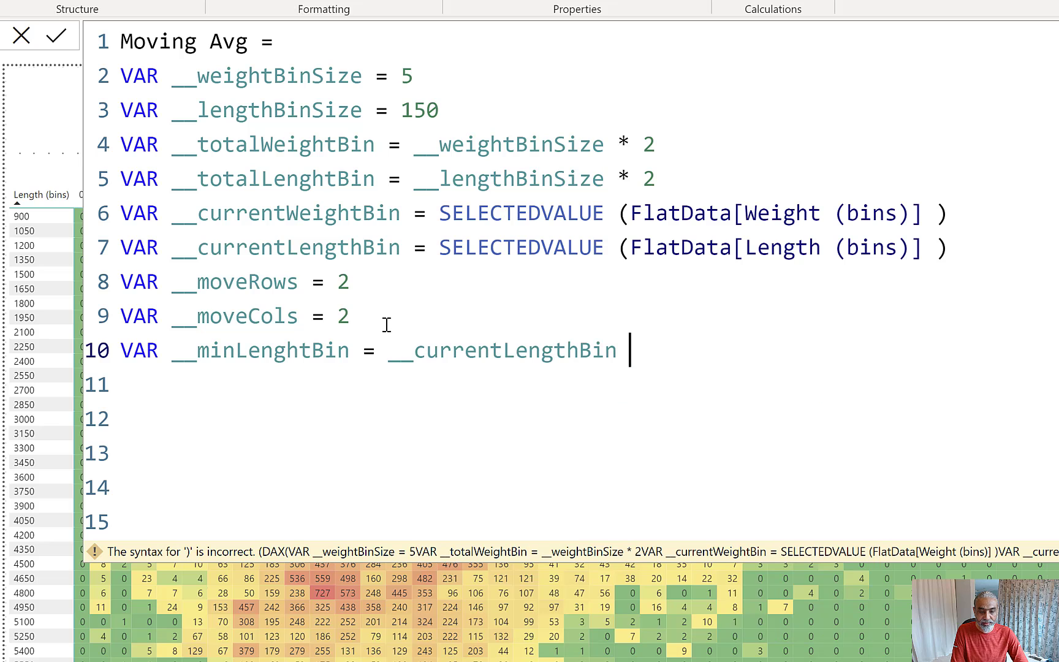
{"action": "type", "text": "- "}
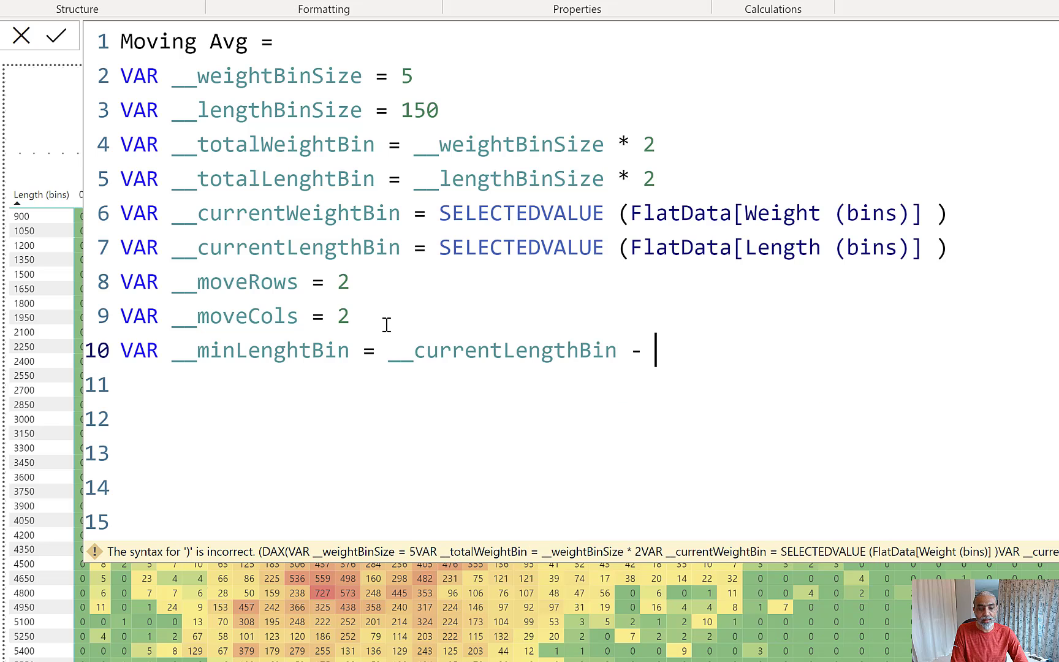
{"action": "type", "text": "__total"}
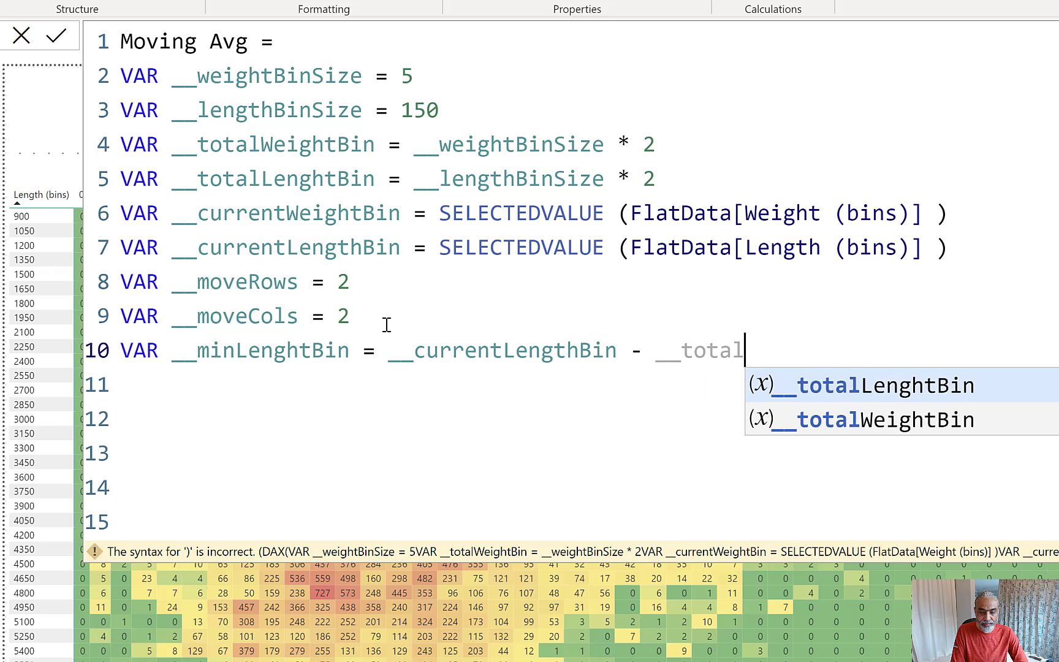
{"action": "key", "text": "Tab"}
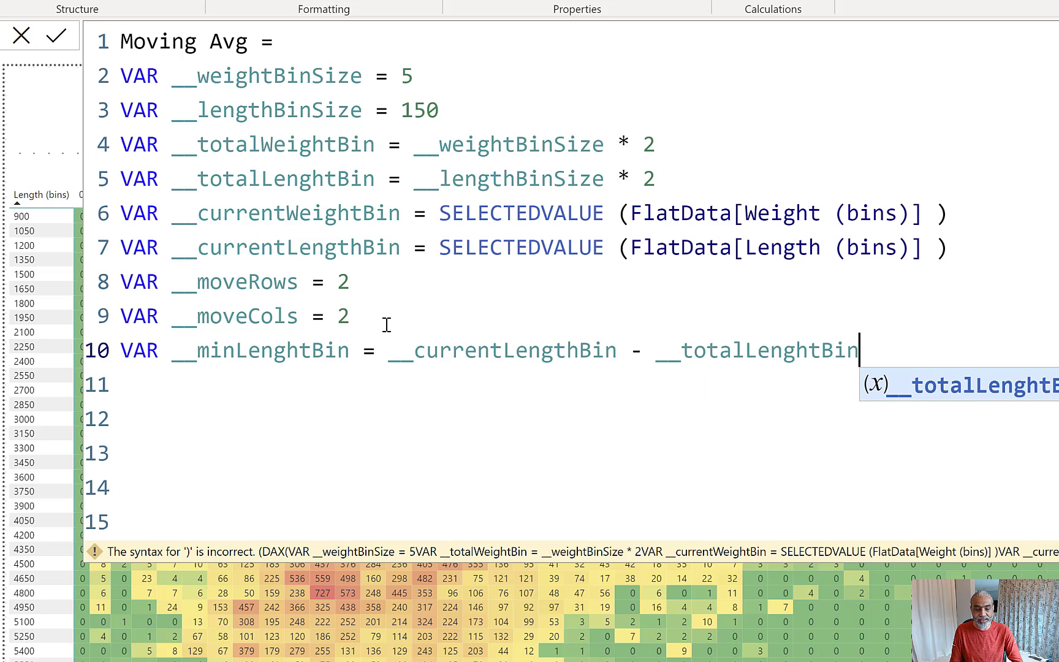
{"action": "key", "text": "Escape"}
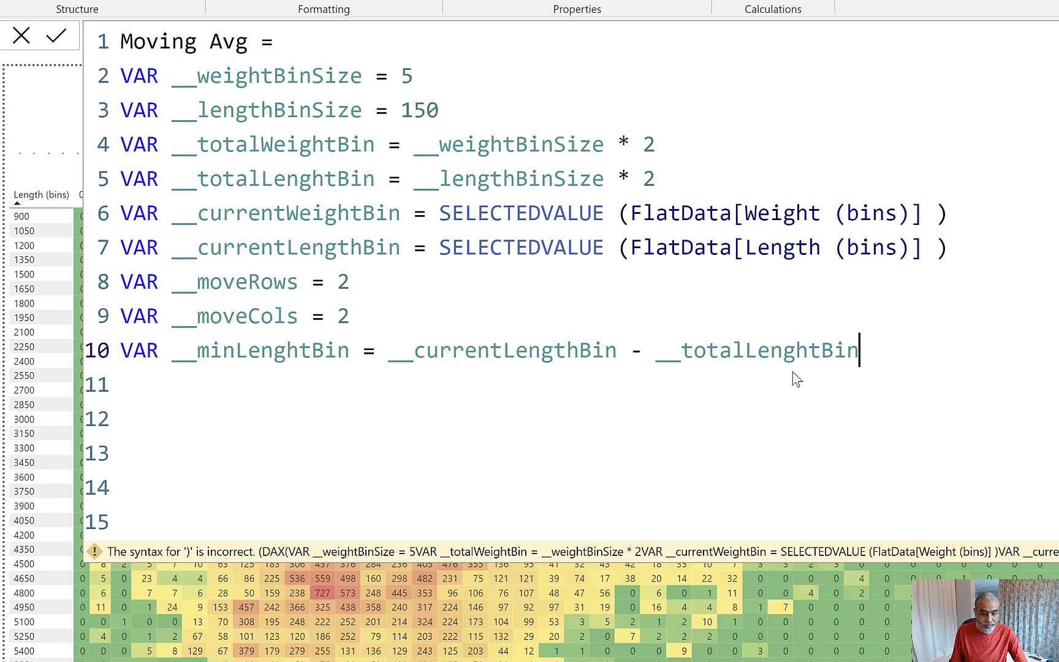
Step: Define the variable __maxLengthBin as __currentLengthBin + __totalLenghtBin on a new line below __minLenghtBin
{"action": "key", "text": "shift+Return"}
{"action": "type", "text": "VAR __"}
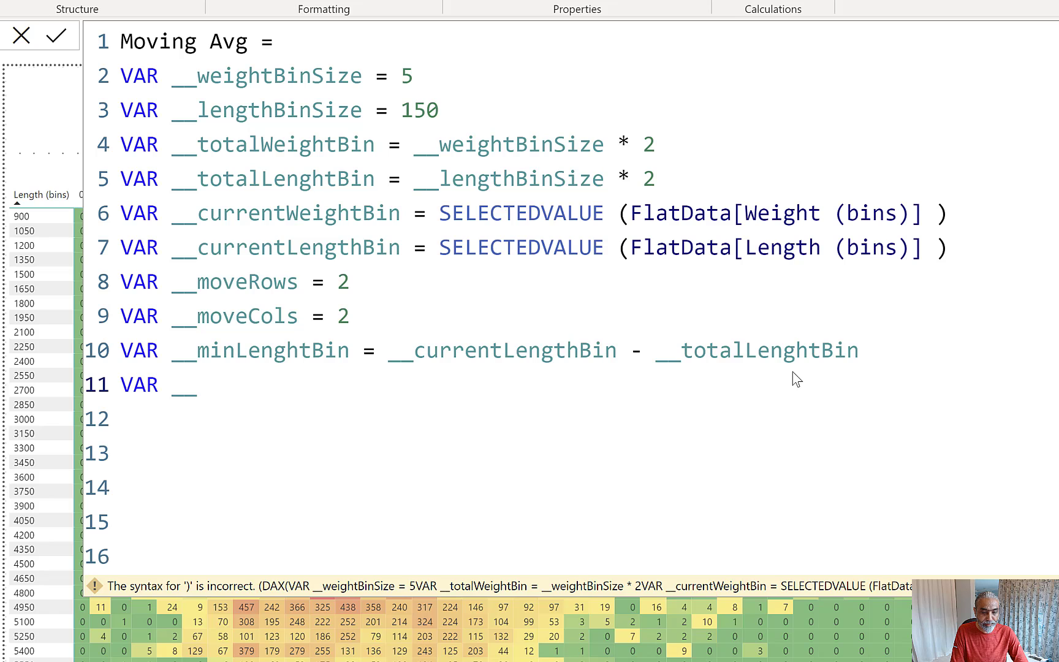
{"action": "type", "text": "maxLengthBin ="}
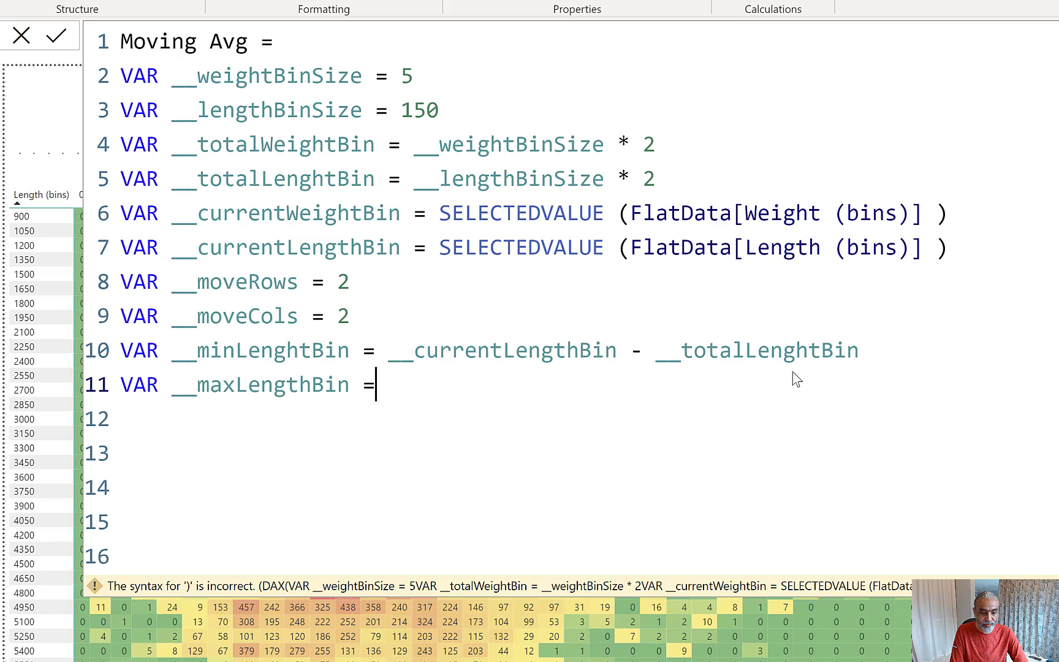
{"action": "type", "text": " __c"}
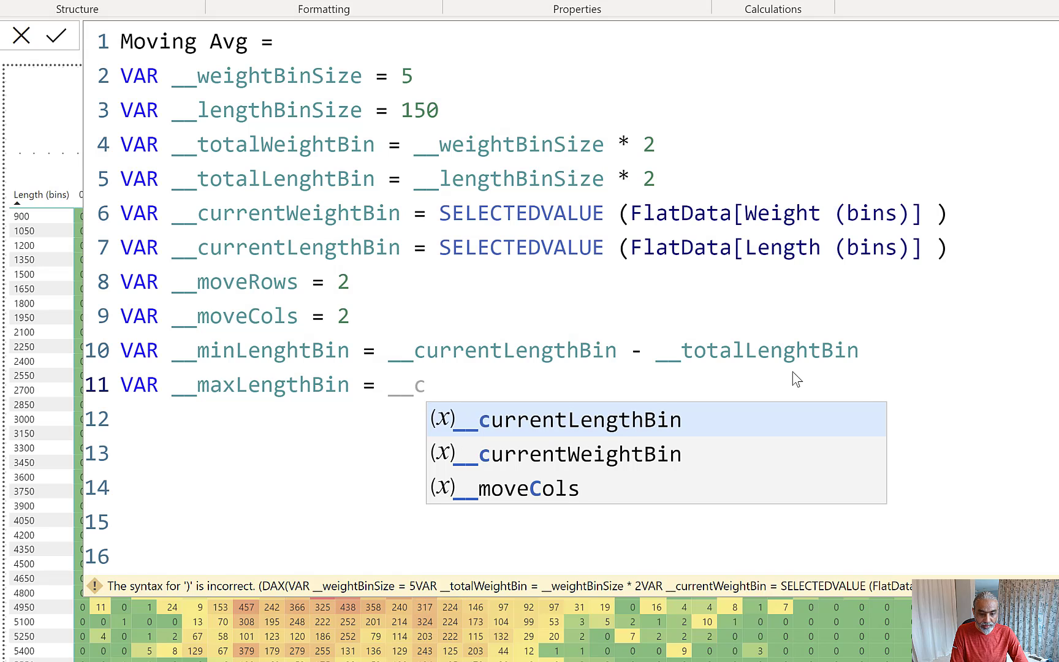
{"action": "key", "text": "Tab"}
{"action": "type", "text": "+ "}
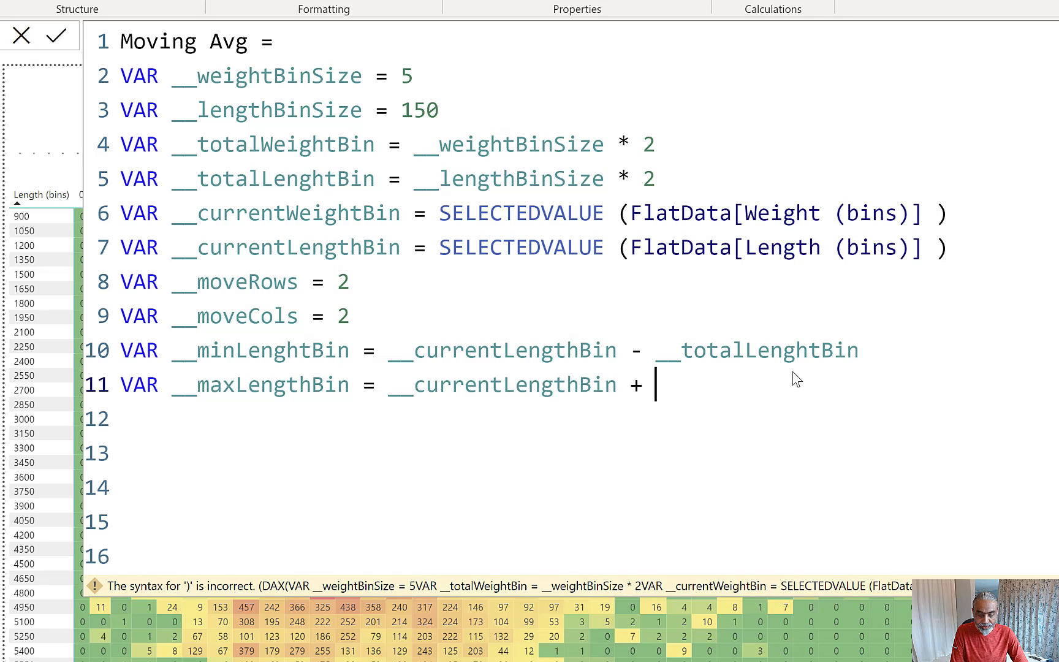
{"action": "type", "text": "__tota"}
{"action": "key", "text": "Tab"}
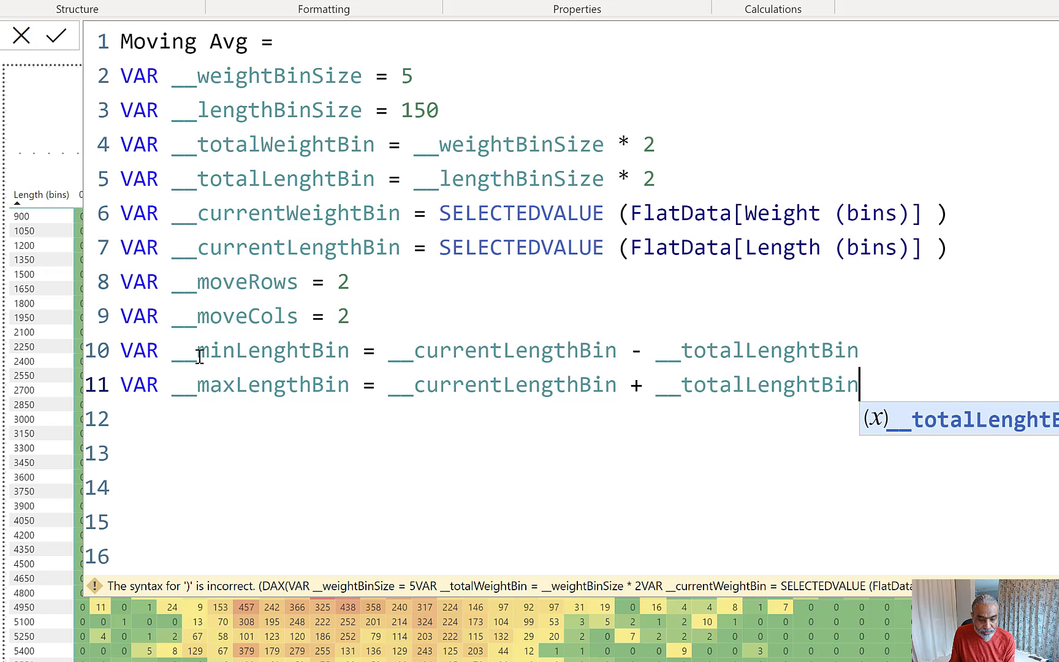
{"action": "left_click", "coordinate": [182, 463]}
Step: Add RETURN __maxLengthBin on a new line below the last variable and commit the Moving Avg measure
{"action": "left_click", "coordinate": [868, 369]}
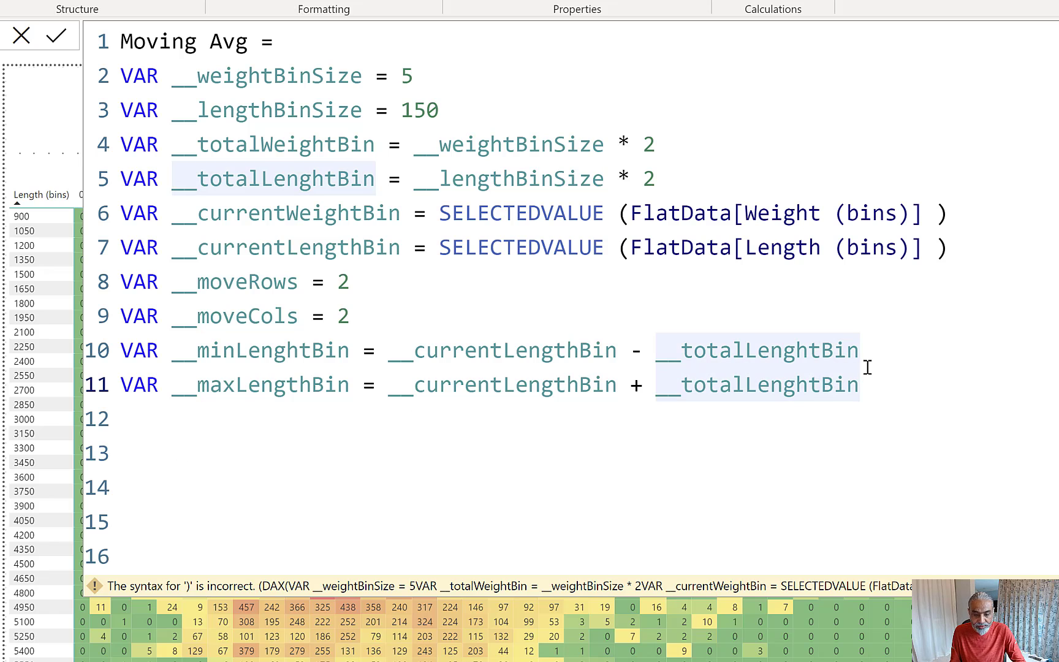
{"action": "key", "text": "Return"}
{"action": "type", "text": "RETURN __Max"}
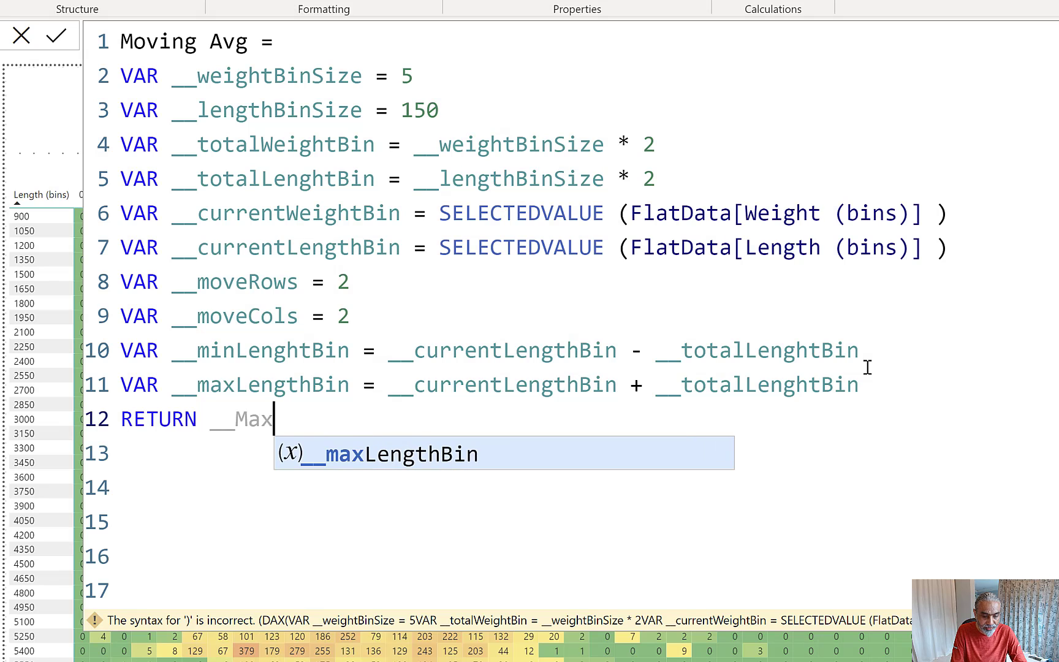
{"action": "key", "text": "Tab"}
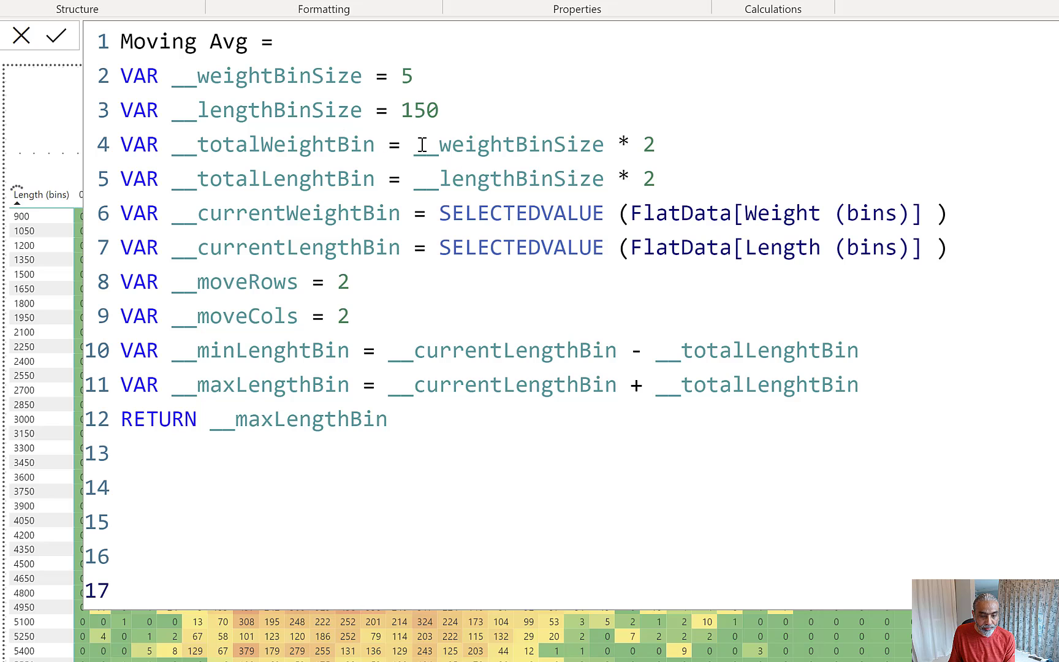
Step: Review how __totalLenghtBin, __lengthBinSize and __currentLengthBin are defined in the Moving Avg measure
{"action": "left_click", "coordinate": [210, 180]}
{"action": "left_click", "coordinate": [412, 179], "text": "shift"}
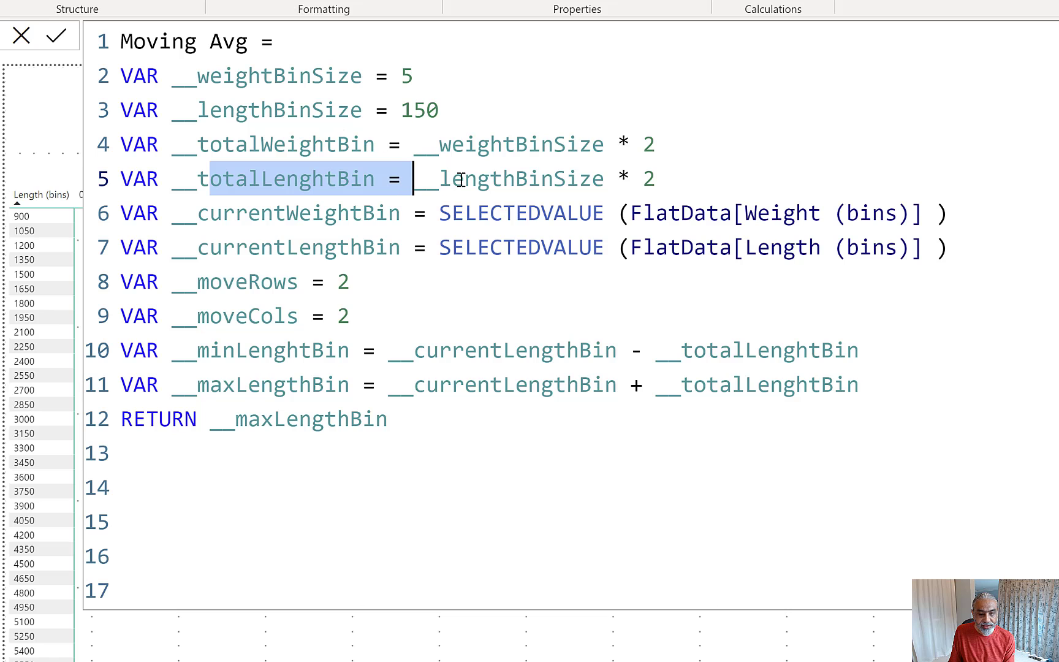
{"action": "double_click", "coordinate": [616, 179]}
{"action": "left_click", "coordinate": [425, 112]}
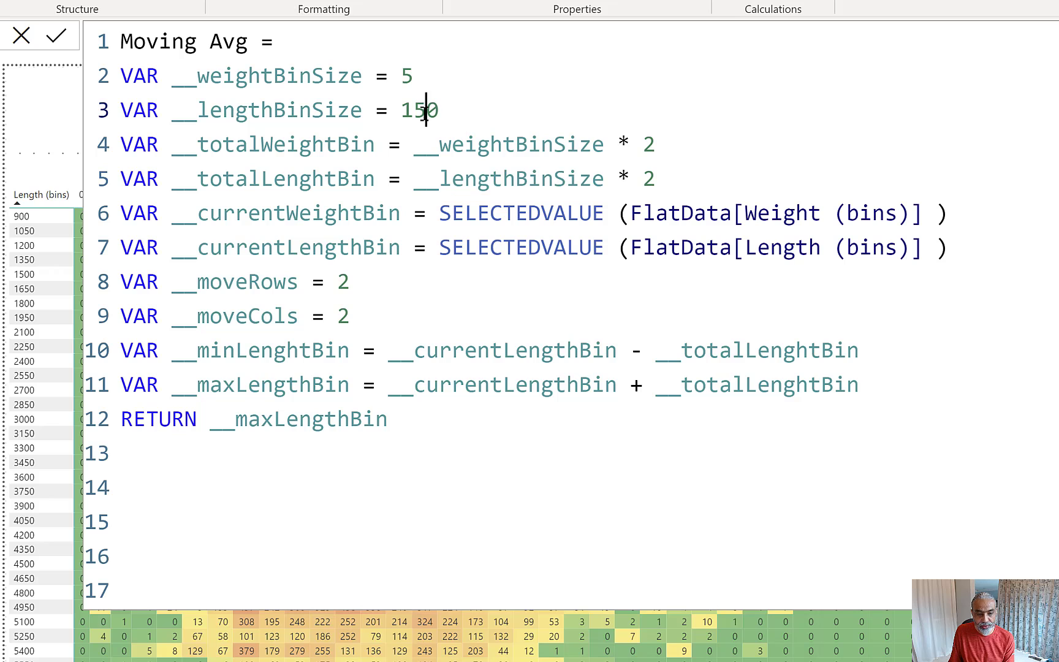
{"action": "left_click_drag", "start_coordinate": [680, 184], "coordinate": [421, 181]}
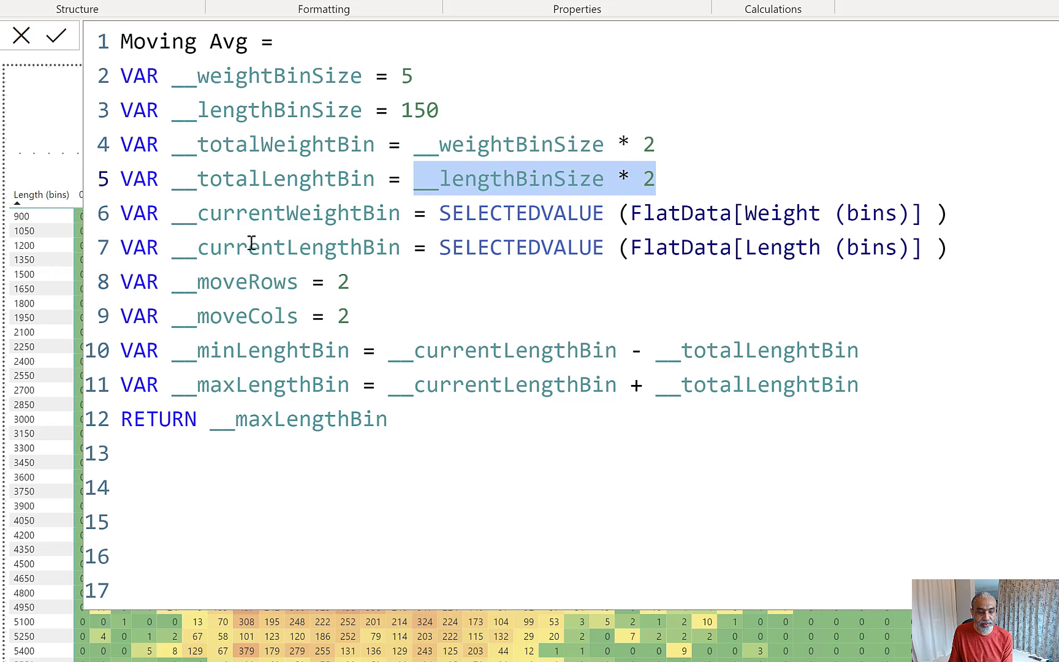
{"action": "left_click_drag", "start_coordinate": [261, 247], "coordinate": [415, 246]}
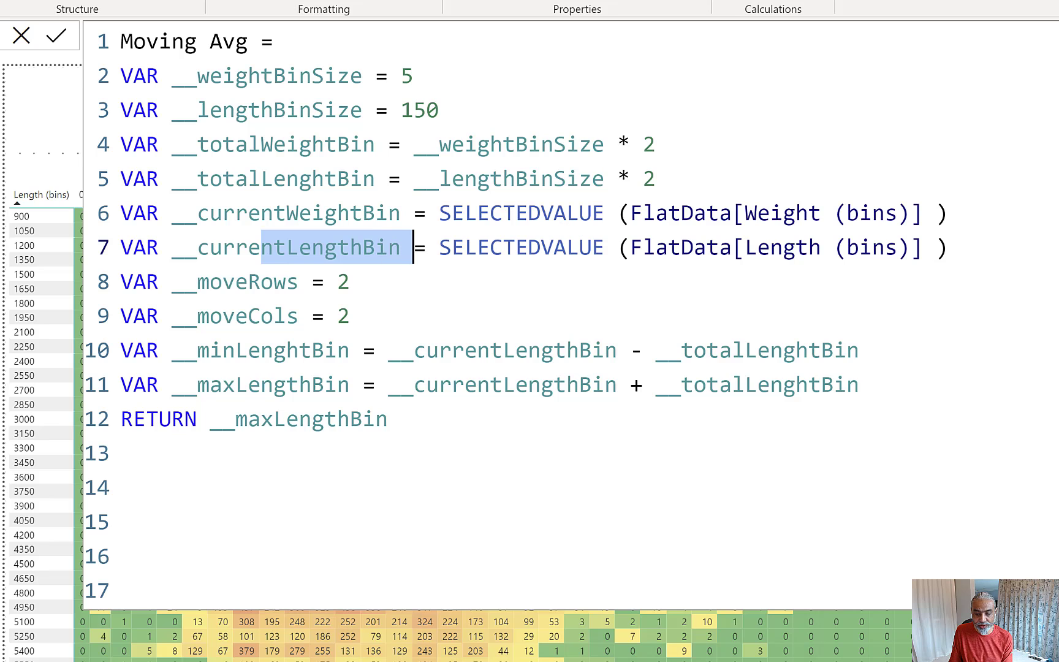
{"action": "key", "text": "alt+Tab"}
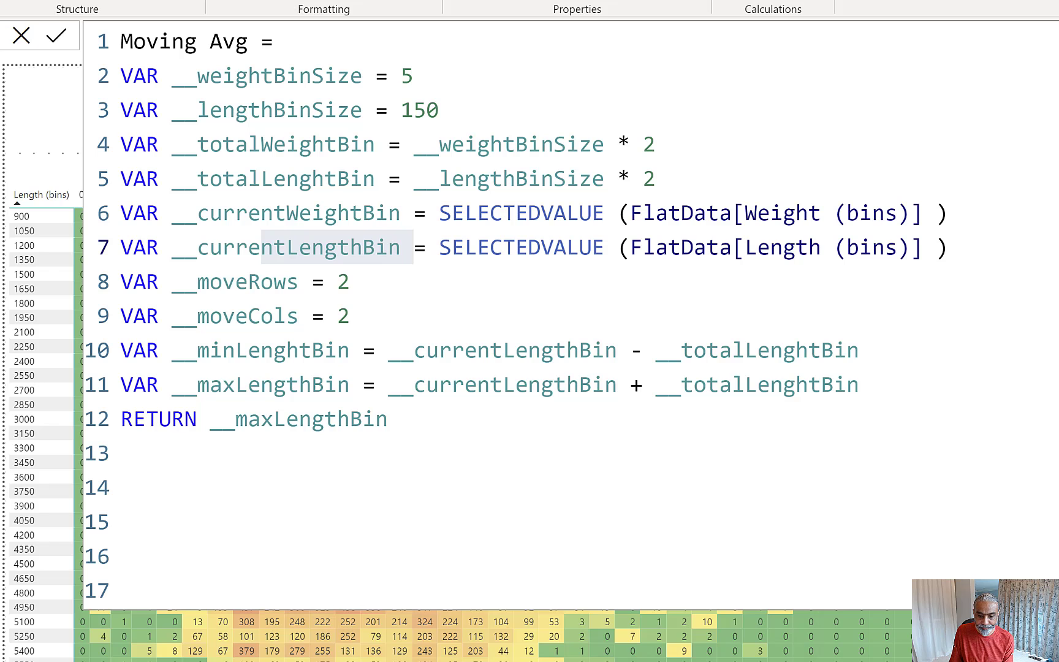
{"action": "left_click", "coordinate": [1056, 35]}
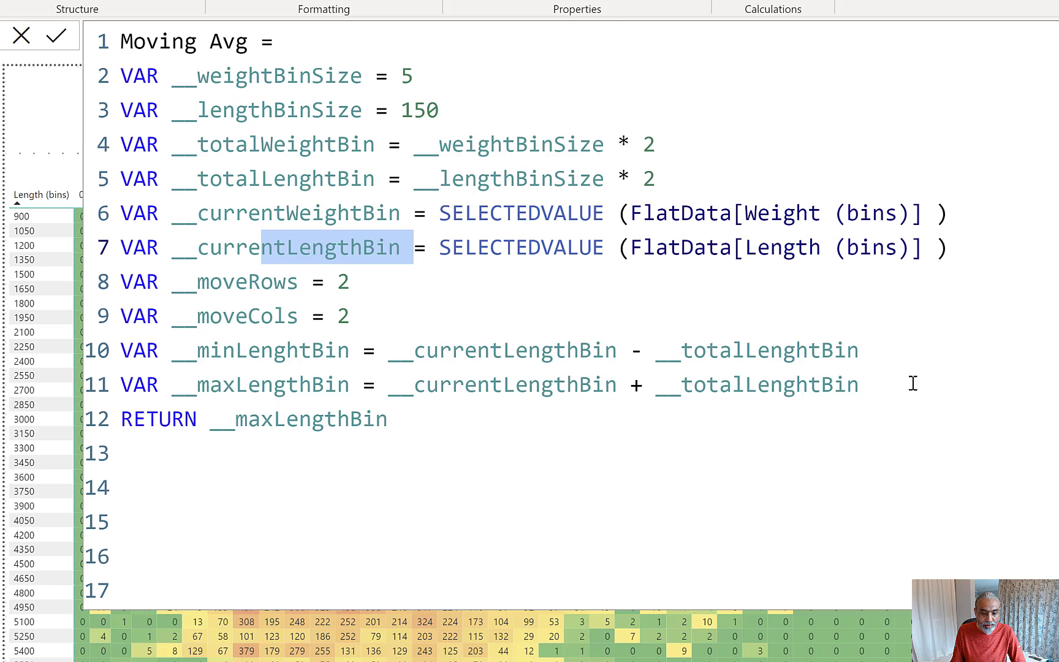
Step: Insert a new line below the __maxLengthBin variable in the Moving Avg measure
{"action": "left_click_drag", "start_coordinate": [912, 383], "coordinate": [91, 352]}
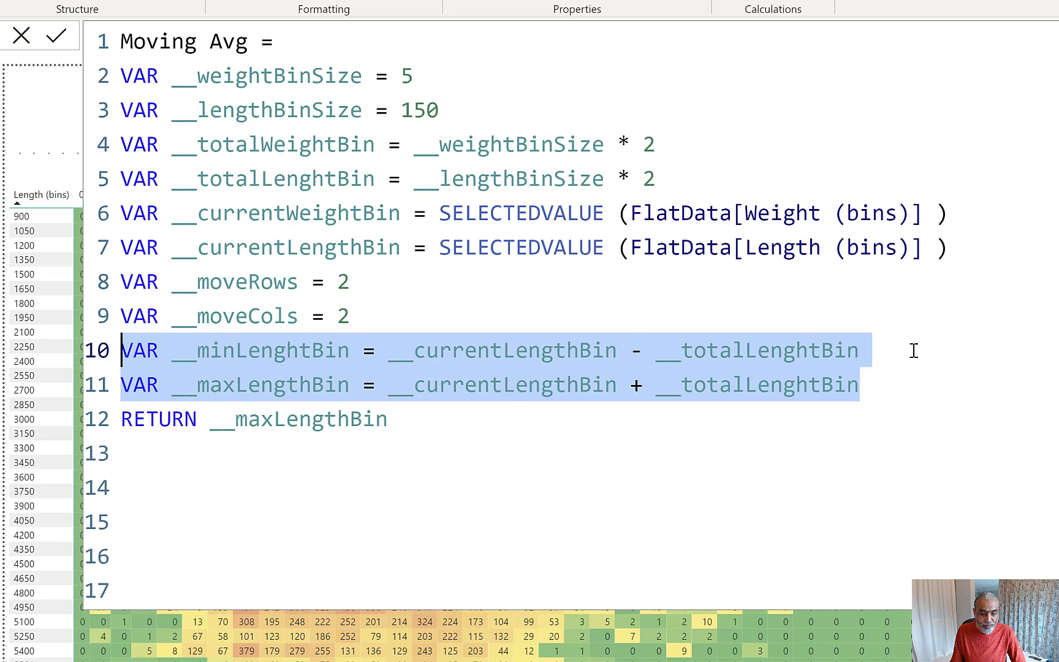
{"action": "left_click", "coordinate": [888, 382]}
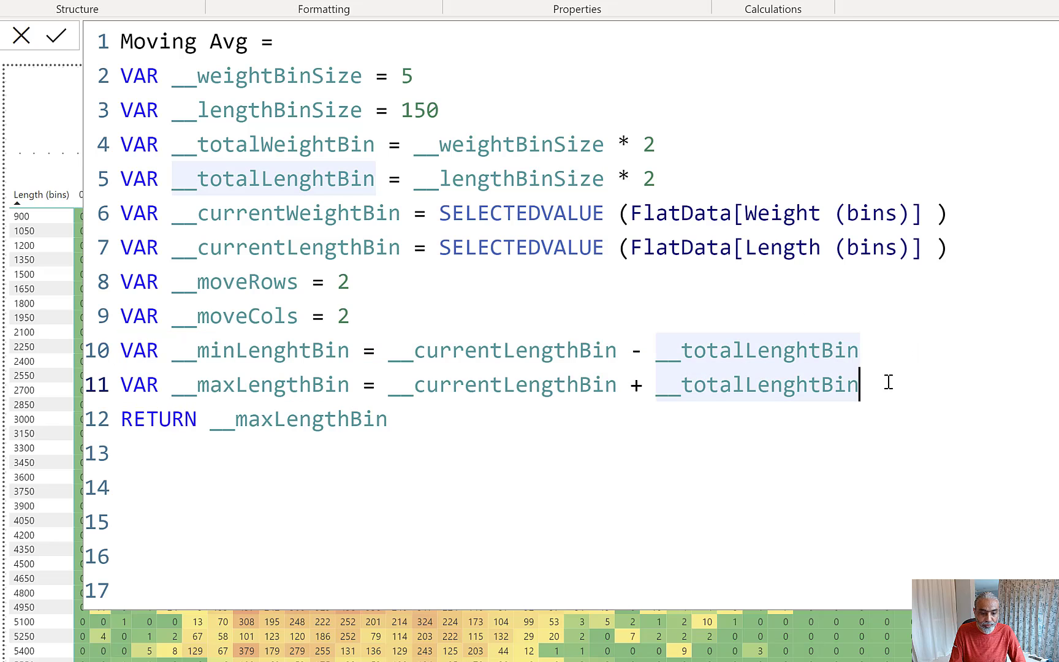
{"action": "key", "text": "Return"}
{"action": "type", "text": "VAR __minLenghtBin = __currentLengthBin - __moveRows"}
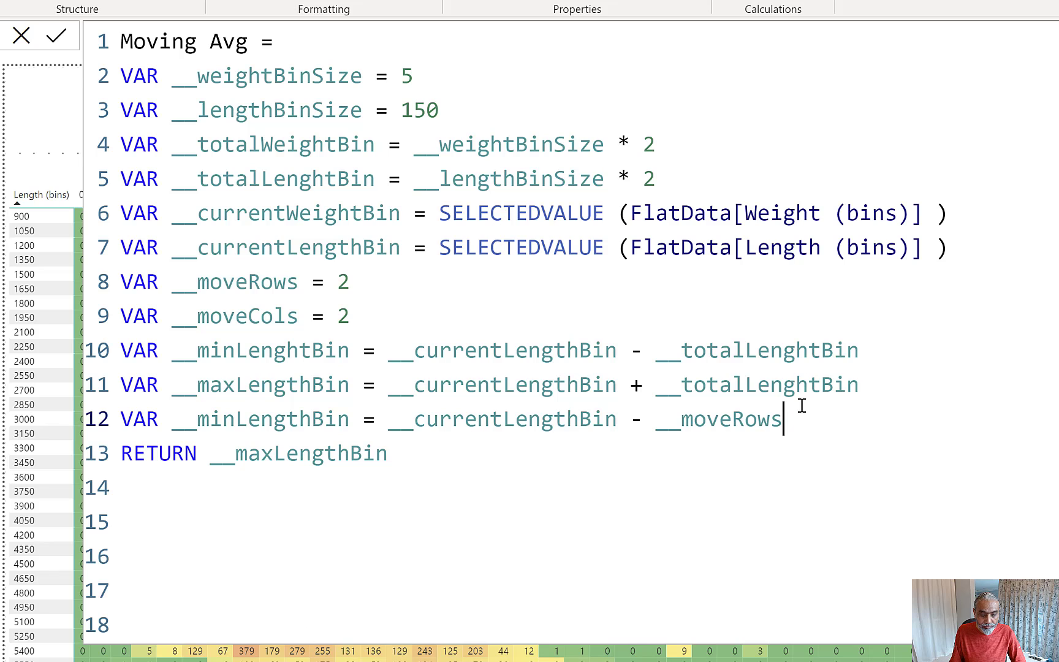
{"action": "left_click", "coordinate": [541, 419], "text": "shift"}
{"action": "left_click", "coordinate": [124, 422], "text": "shift"}
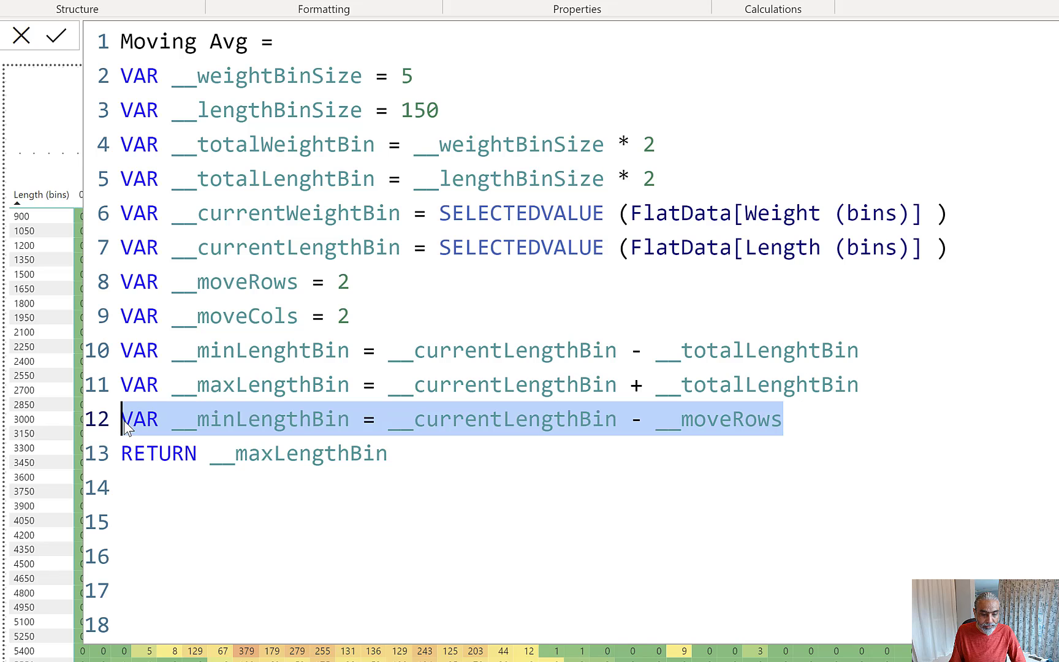
{"action": "key", "text": "BackSpace"}
Step: Duplicate the __minLenghtBin and __maxLengthBin variable lines directly below the originals
{"action": "left_click_drag", "start_coordinate": [161, 417], "coordinate": [122, 361]}
{"action": "key", "text": "ctrl+c"}
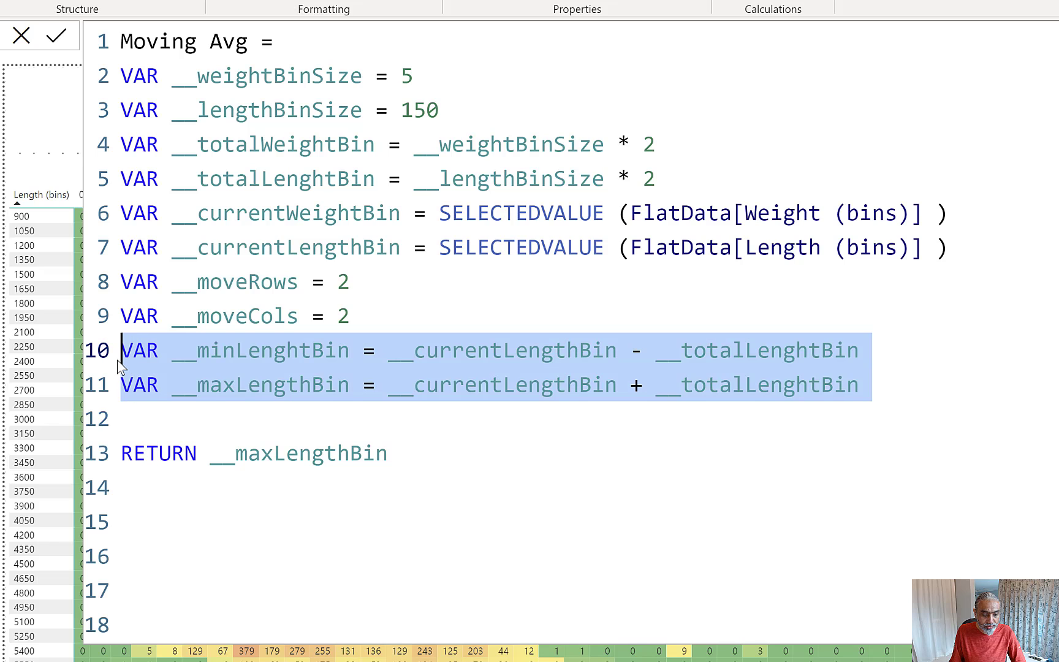
{"action": "left_click", "coordinate": [157, 414]}
{"action": "key", "text": "ctrl+v"}
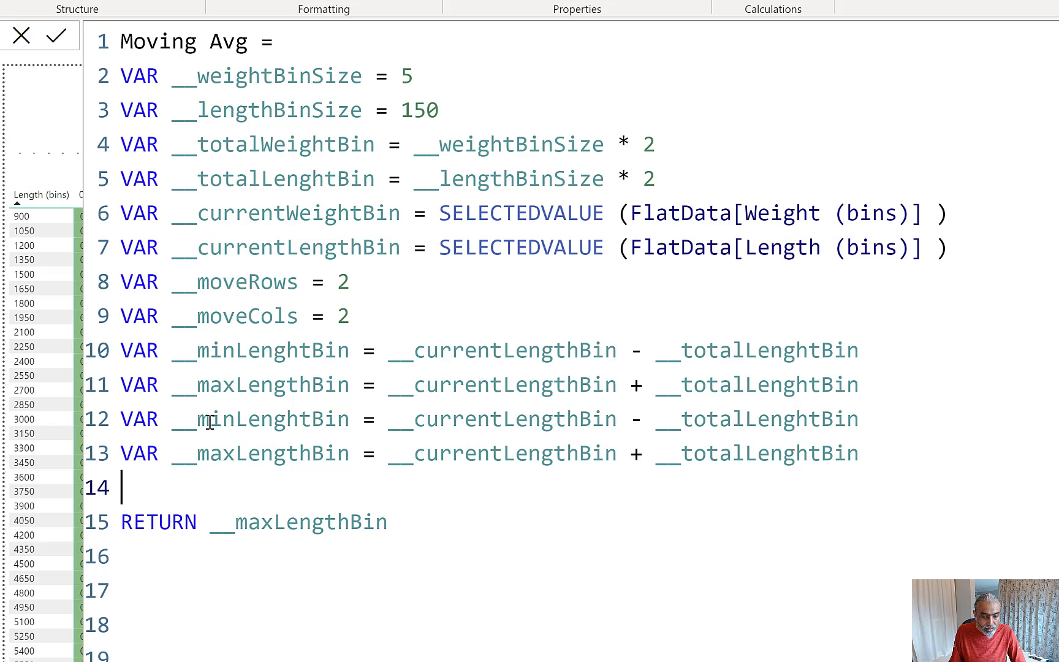
Step: Rename the duplicated __minLenghtBin variable on line 12 as __minWeightBin
{"action": "left_click", "coordinate": [239, 421]}
{"action": "left_click_drag", "start_coordinate": [251, 421], "coordinate": [312, 423]}
{"action": "type", "text": "WEight"}
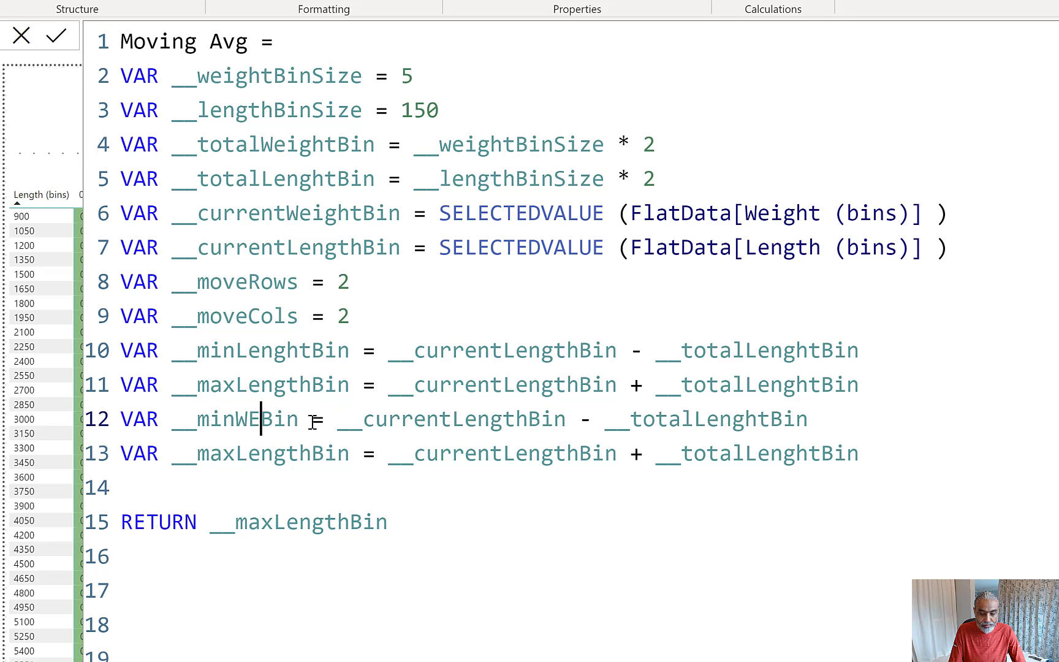
{"action": "key", "text": "BackSpace"}
{"action": "key", "text": "BackSpace"}
{"action": "key", "text": "BackSpace"}
{"action": "key", "text": "BackSpace"}
{"action": "key", "text": "BackSpace"}
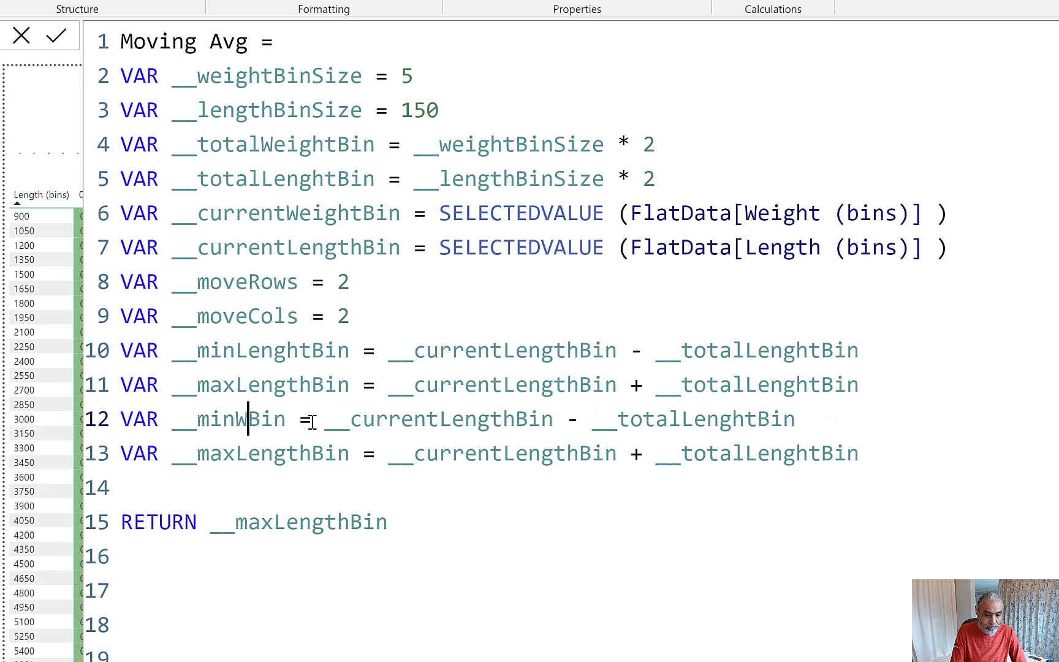
{"action": "type", "text": "eight"}
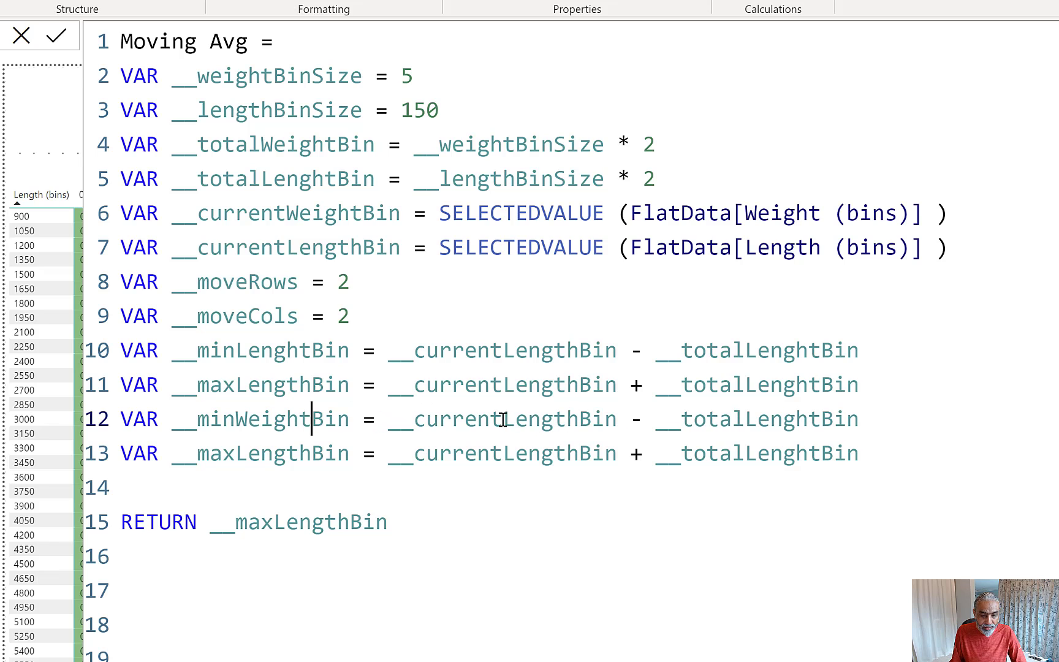
Step: Change the expression of __minWeightBin to __currentWeightBin - __totalWeightBin
{"action": "left_click_drag", "start_coordinate": [502, 420], "coordinate": [566, 413]}
{"action": "type", "text": "WEight"}
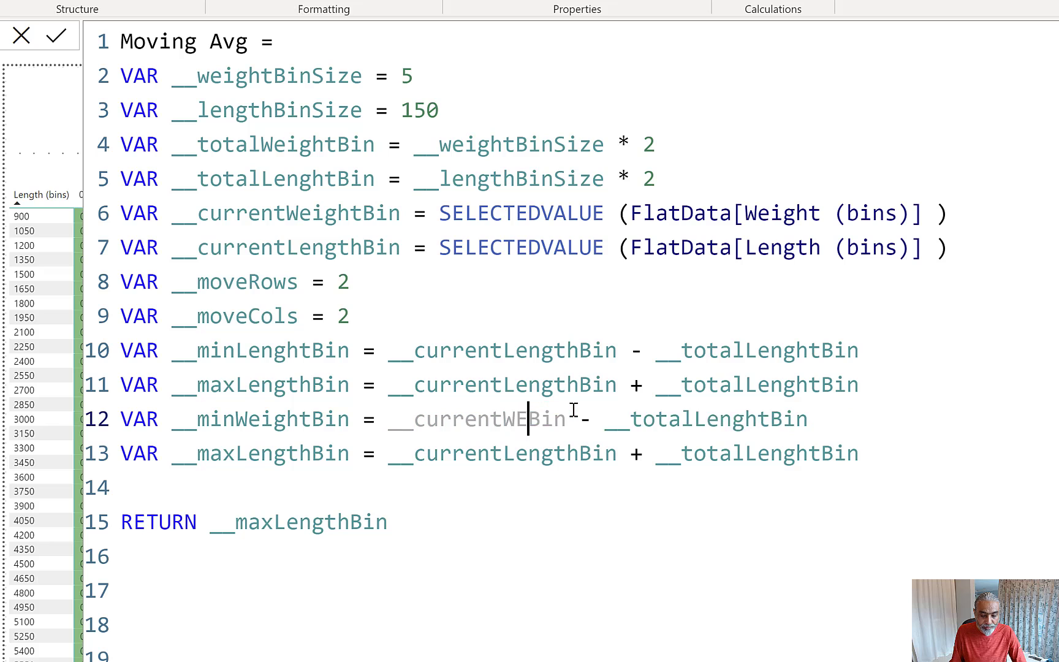
{"action": "key", "text": "BackSpace"}
{"action": "key", "text": "BackSpace"}
{"action": "key", "text": "BackSpace"}
{"action": "key", "text": "BackSpace"}
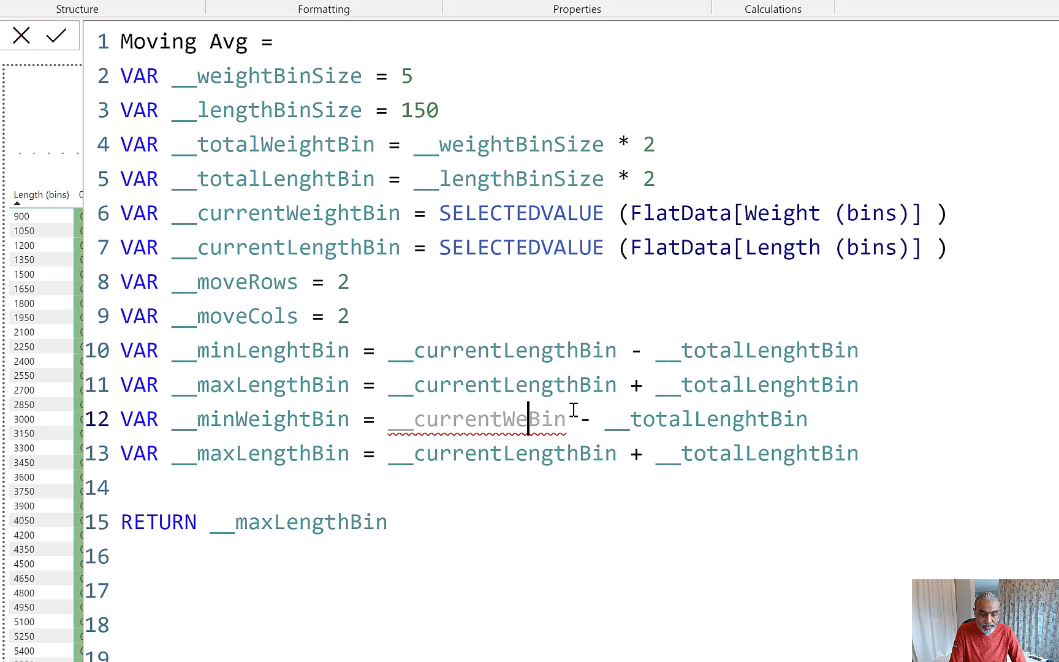
{"action": "type", "text": "ight"}
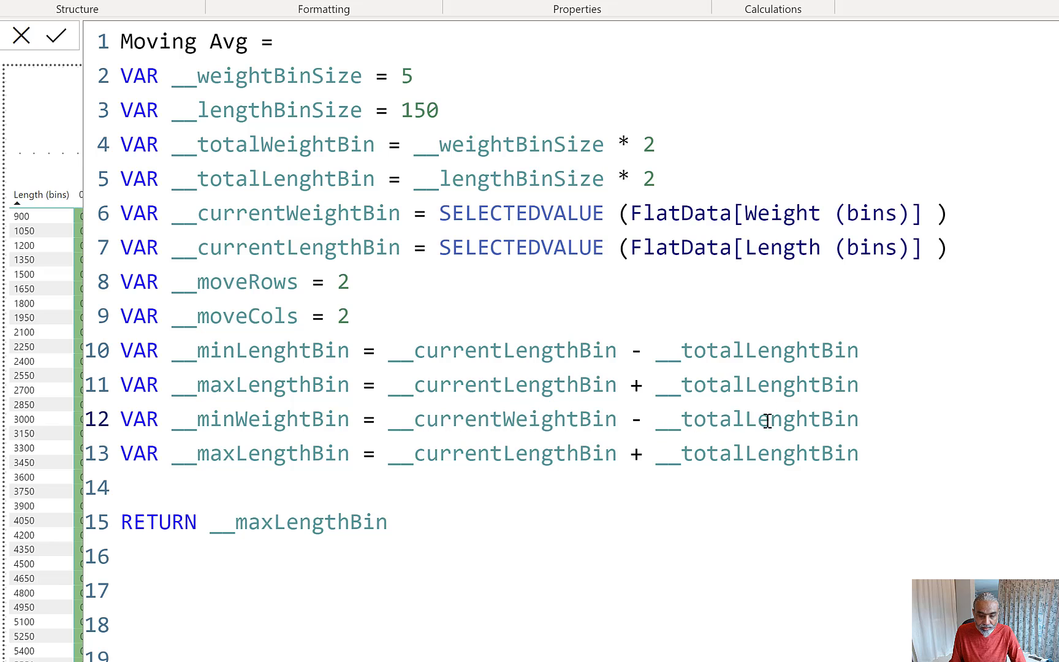
{"action": "left_click_drag", "start_coordinate": [745, 421], "coordinate": [818, 421]}
{"action": "type", "text": "Weig"}
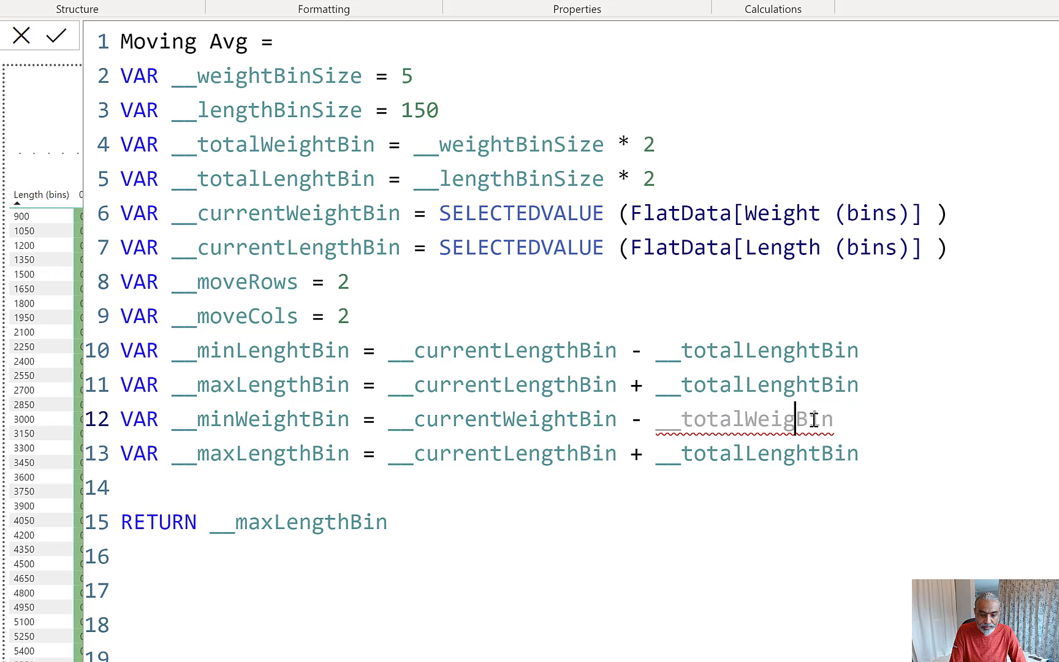
{"action": "type", "text": "ht"}
Step: Rewrite the duplicated __maxLengthBin line as __maxWeightBin = __currentWeightBin + __totalWeightBin and commit the measure
{"action": "left_click", "coordinate": [237, 453]}
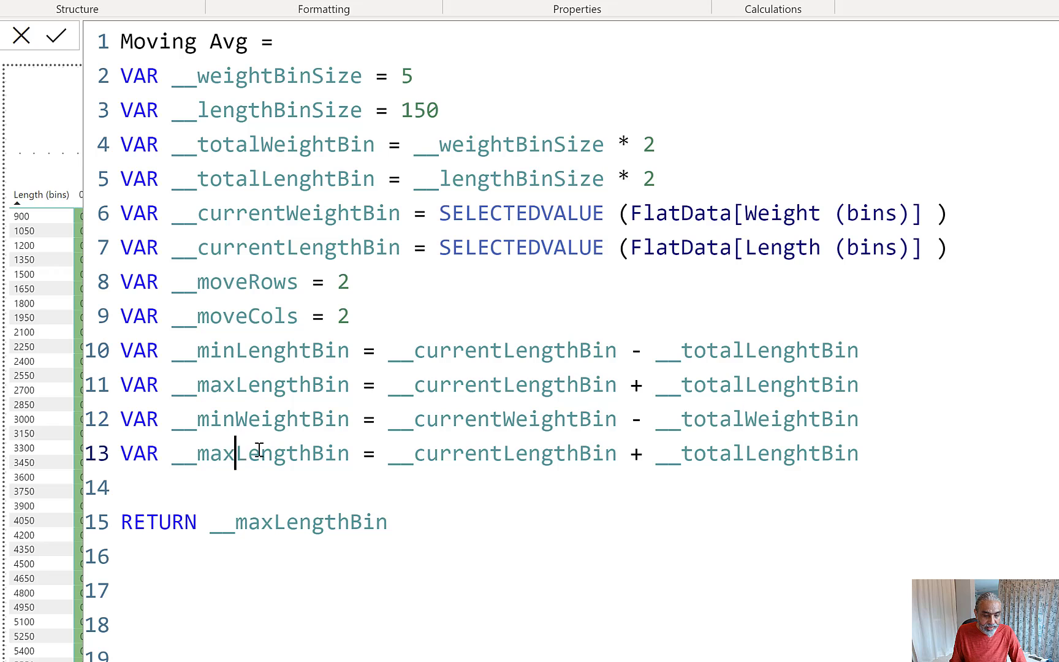
{"action": "left_click_drag", "start_coordinate": [259, 449], "coordinate": [300, 454]}
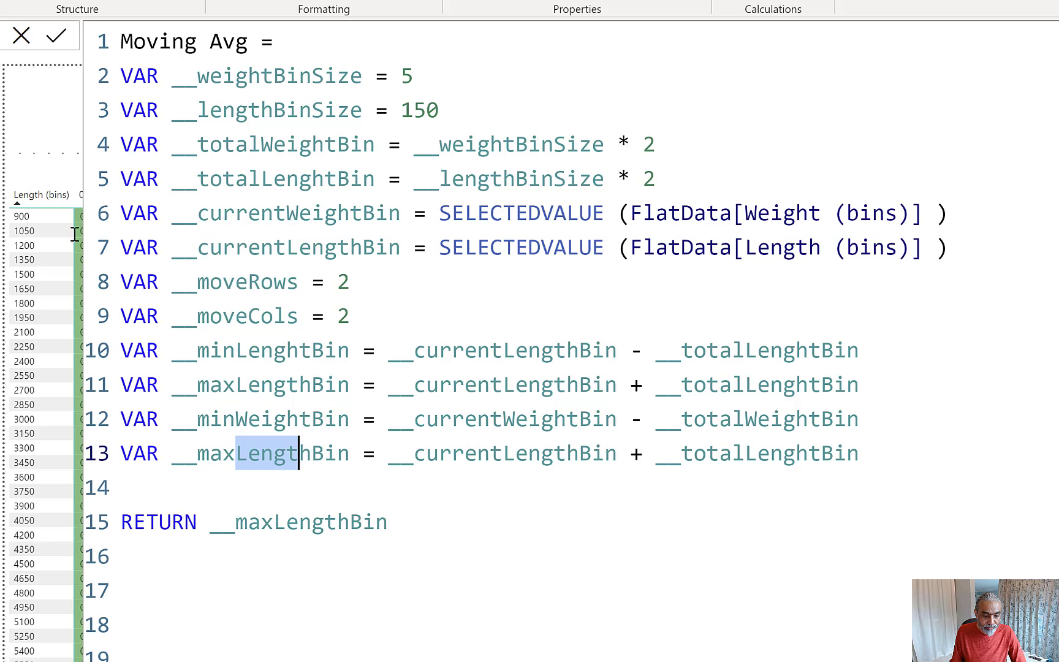
{"action": "type", "text": "Weight"}
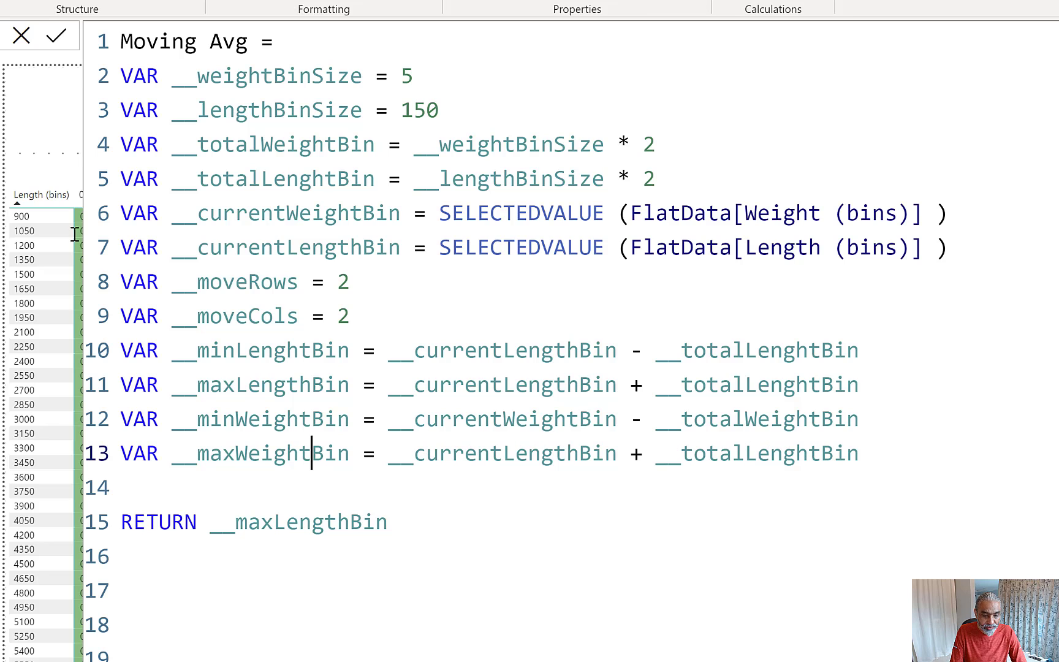
{"action": "double_click", "coordinate": [521, 425]}
{"action": "key", "text": "ctrl+c"}
{"action": "double_click", "coordinate": [518, 454]}
{"action": "key", "text": "ctrl+v"}
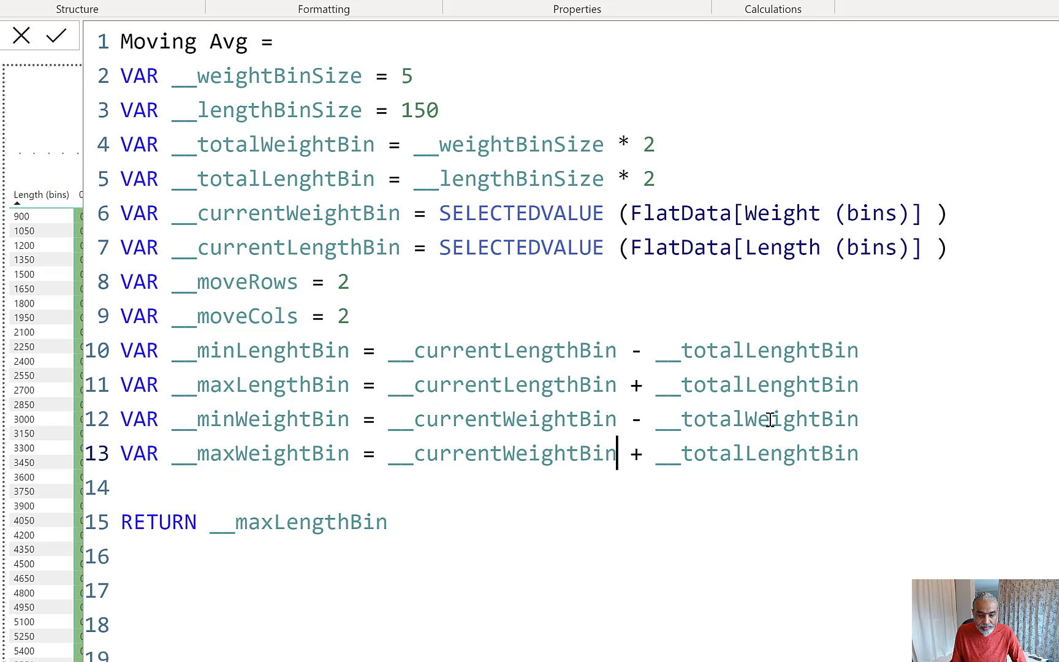
{"action": "left_click_drag", "start_coordinate": [746, 453], "coordinate": [822, 459]}
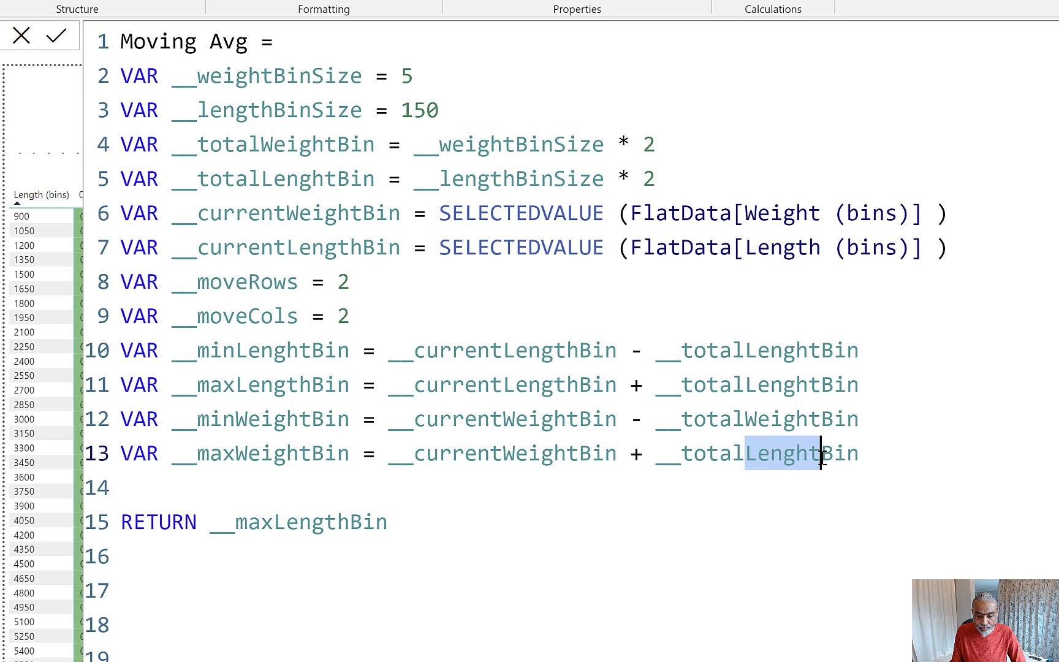
{"action": "type", "text": "Weight"}
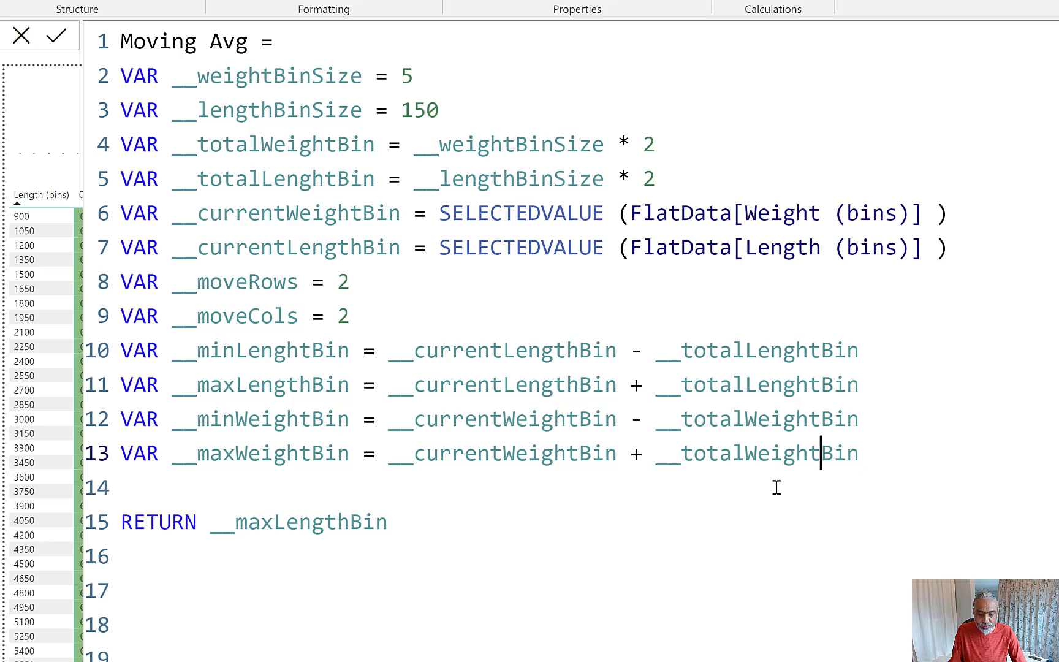
{"action": "left_click", "coordinate": [480, 523]}
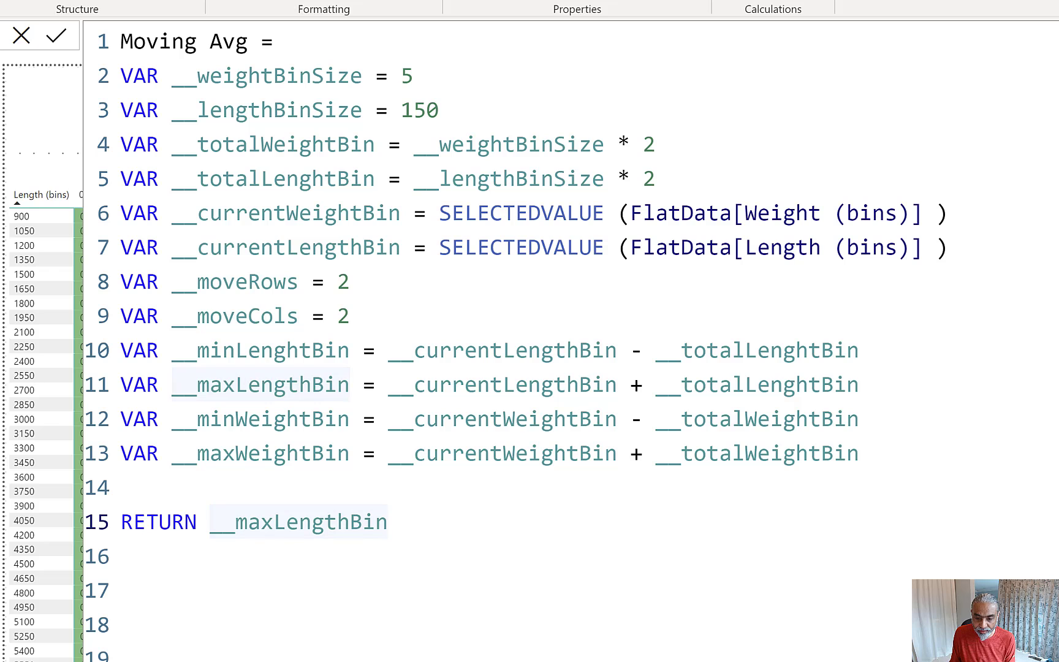
{"action": "key", "text": "Return"}
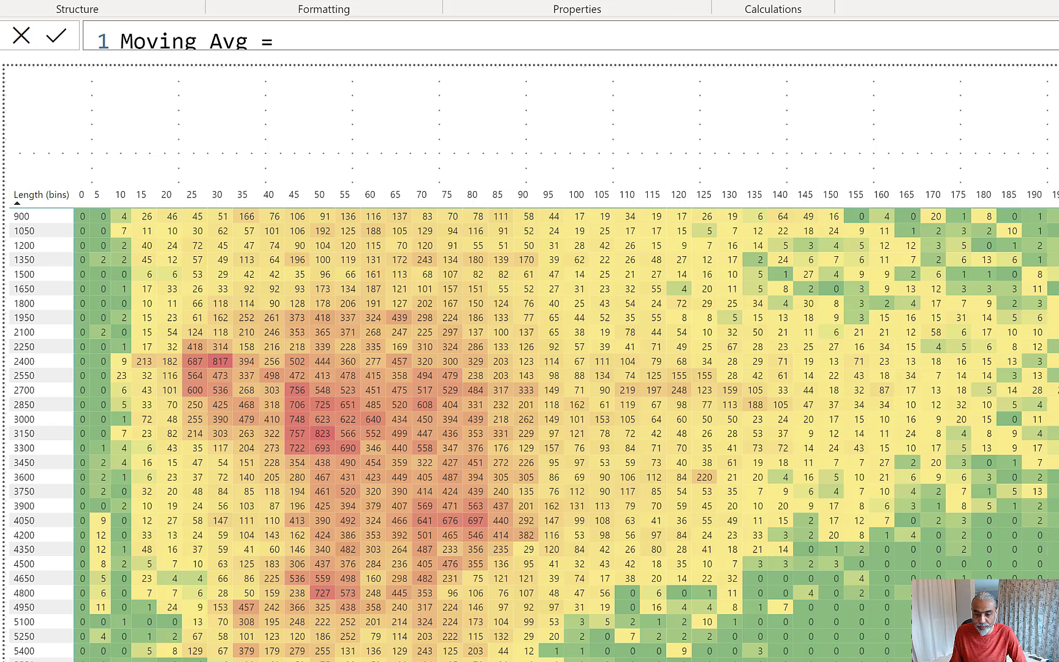
Step: Move the __moveRows and __moveCols variable lines to the start of the Moving Avg measure, above __weightBinSize
{"action": "left_click", "coordinate": [1054, 35]}
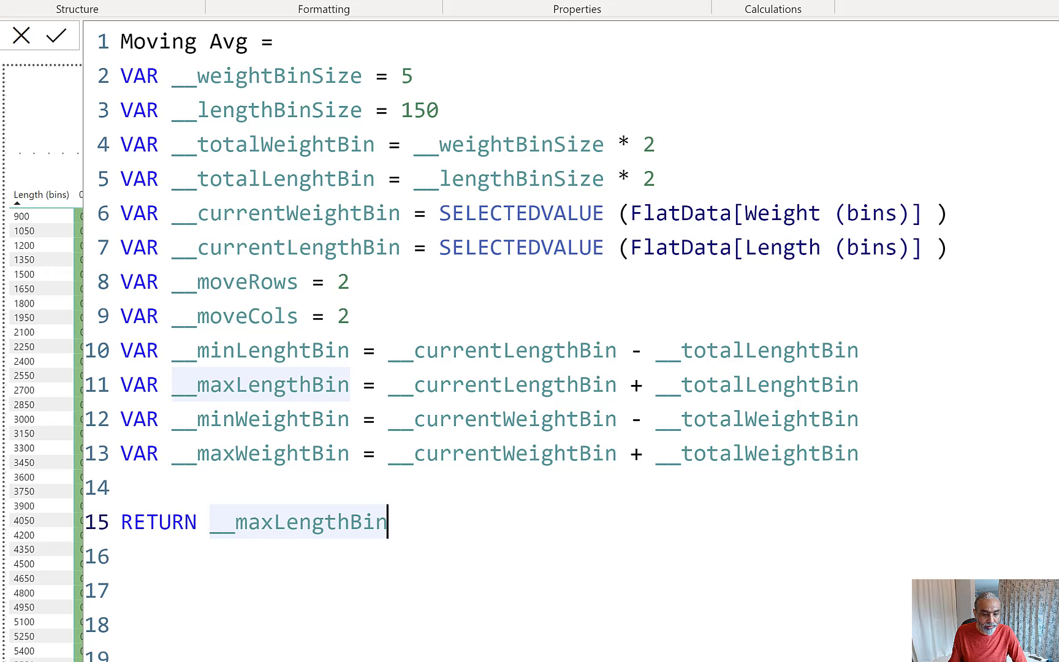
{"action": "left_click_drag", "start_coordinate": [348, 316], "coordinate": [97, 293]}
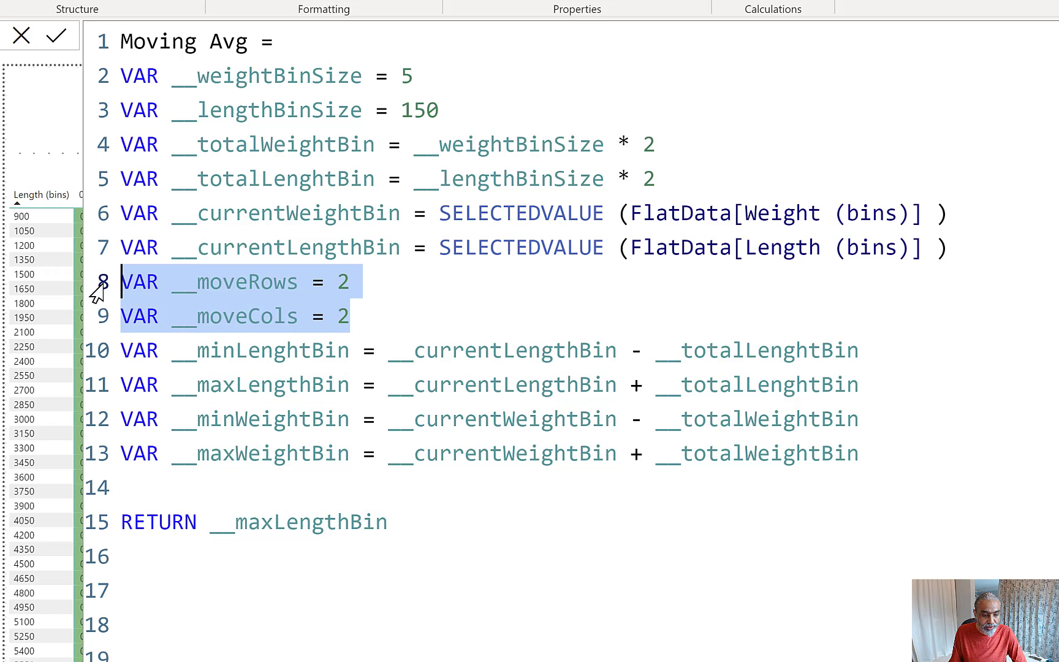
{"action": "key", "text": "Delete"}
{"action": "left_click", "coordinate": [333, 54]}
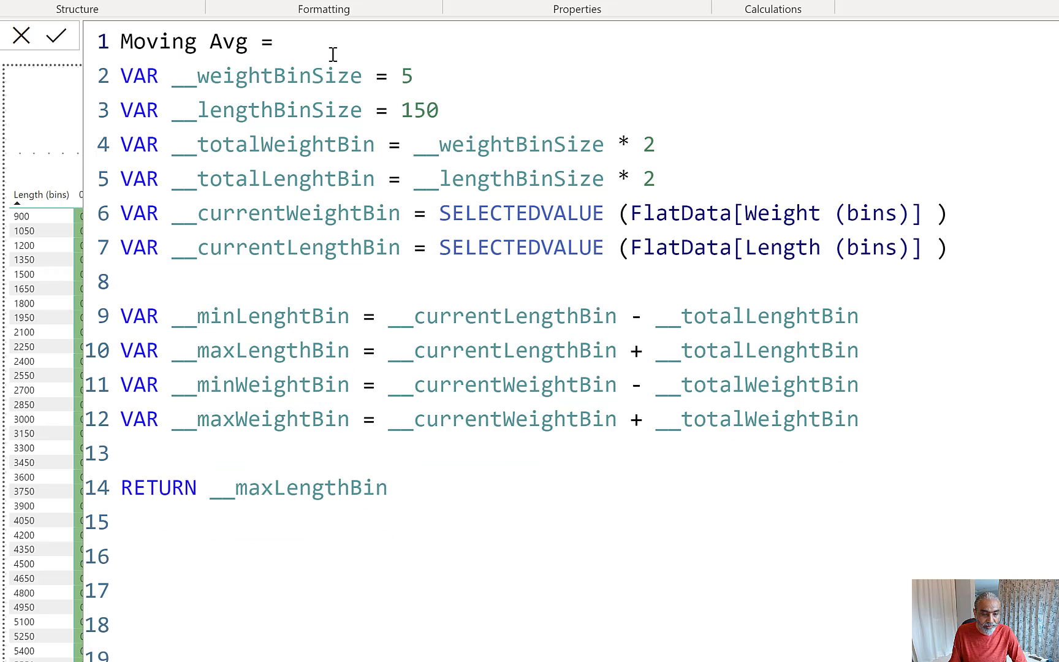
{"action": "key", "text": "Return"}
{"action": "key", "text": "ctrl+v"}
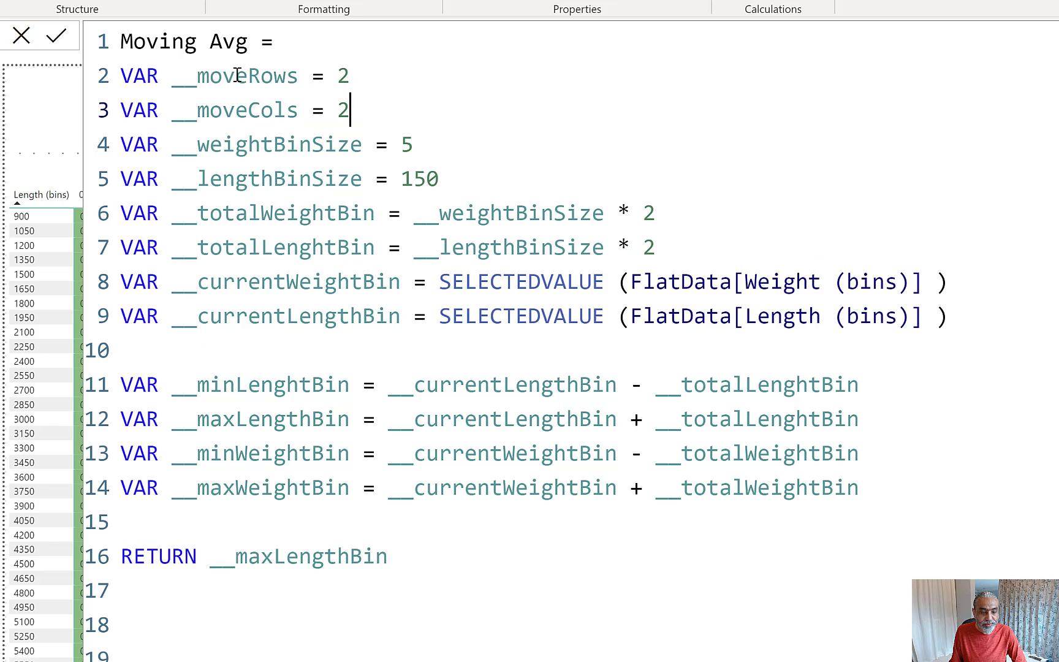
Step: Replace the multiplier 2 in the __totalWeightBin definition with the variable __moveCols
{"action": "double_click", "coordinate": [230, 74]}
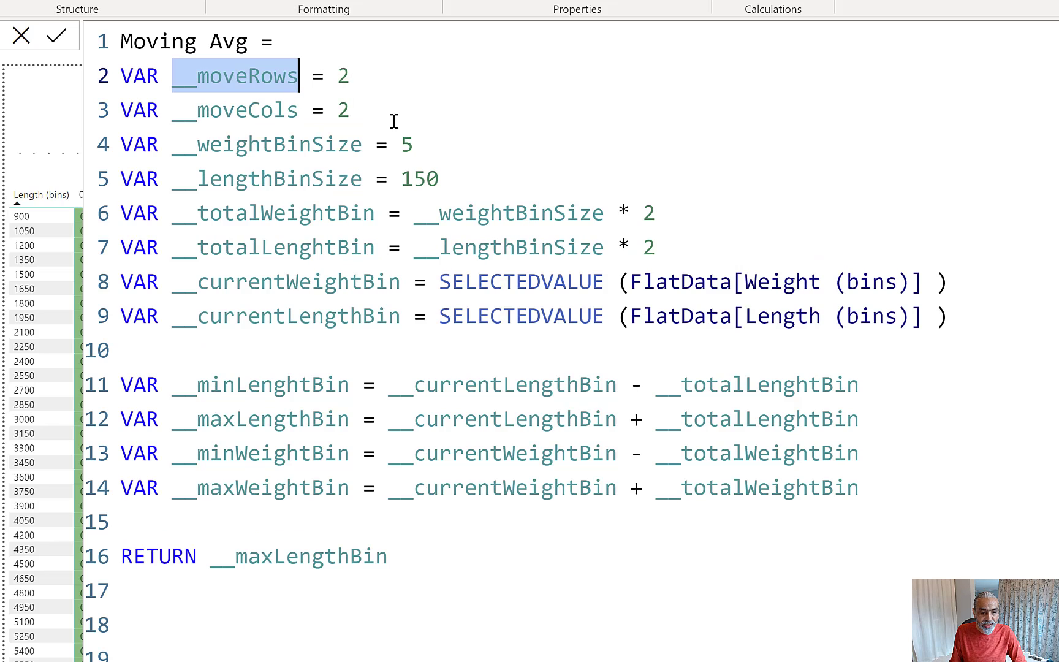
{"action": "double_click", "coordinate": [247, 111]}
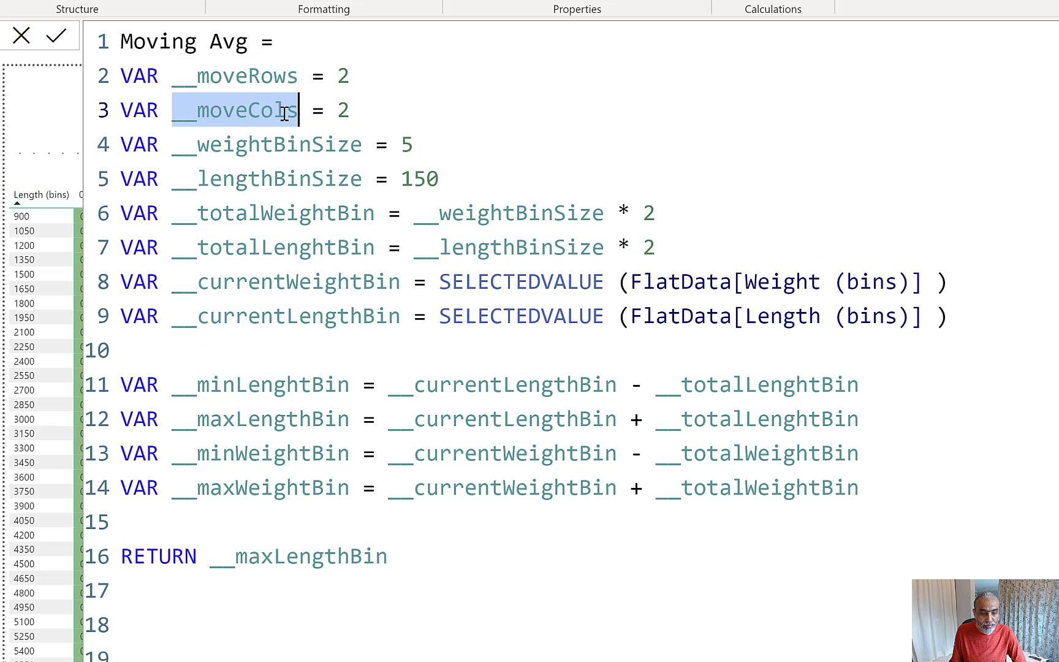
{"action": "left_click", "coordinate": [647, 215]}
{"action": "double_click", "coordinate": [648, 214]}
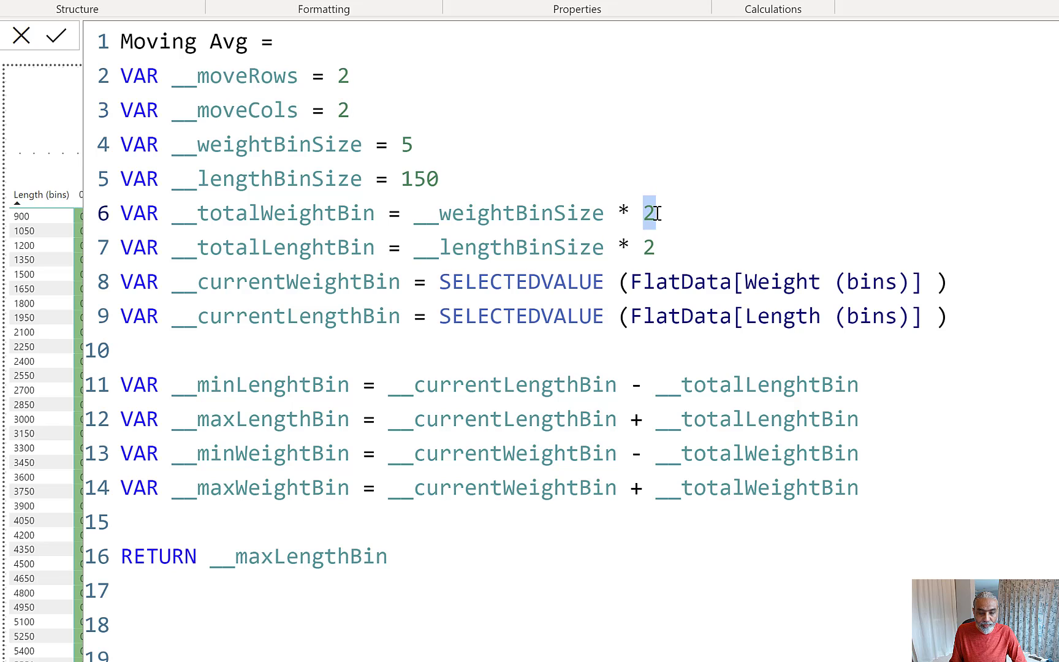
{"action": "key", "text": "ctrl+v"}
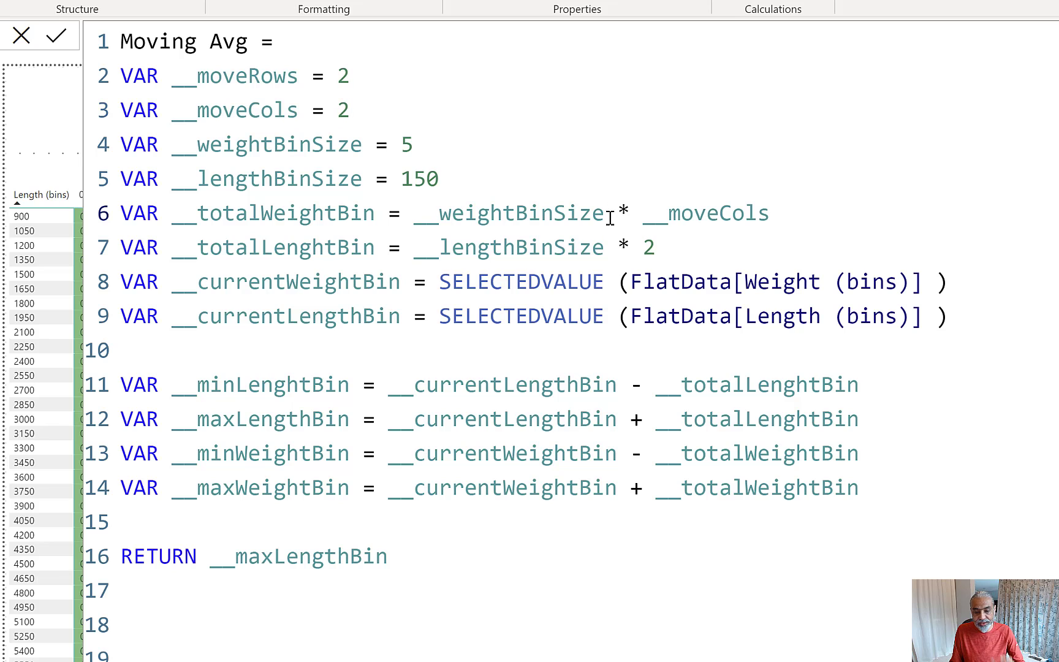
Step: Replace the multiplier 2 in the __totalLenghtBin definition with the variable __moveRows
{"action": "double_click", "coordinate": [224, 76]}
{"action": "double_click", "coordinate": [649, 247]}
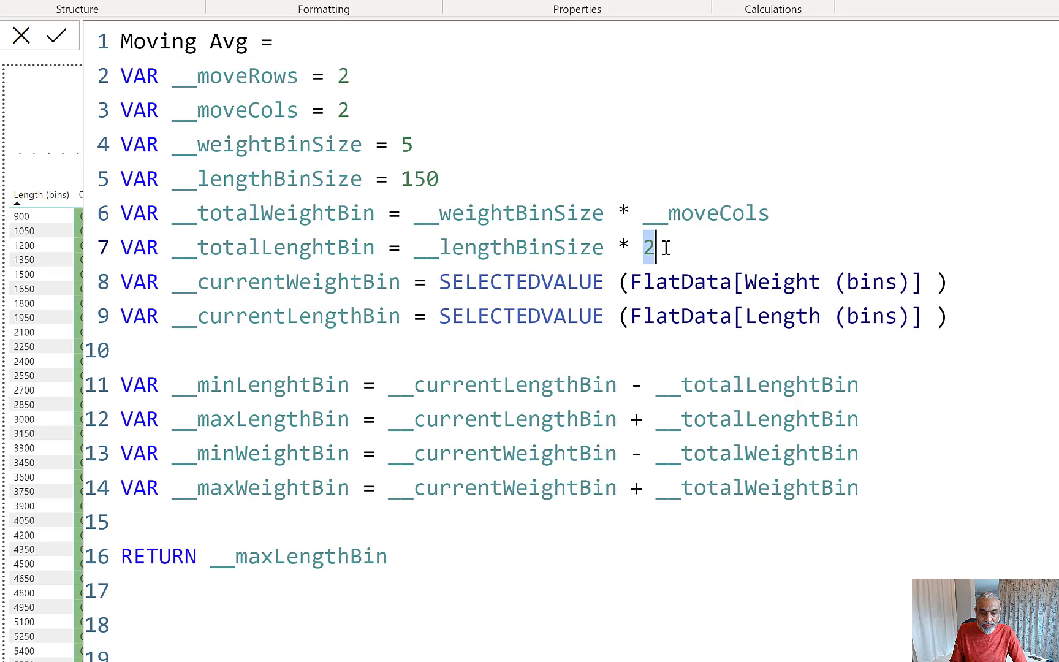
{"action": "key", "text": "ctrl+v"}
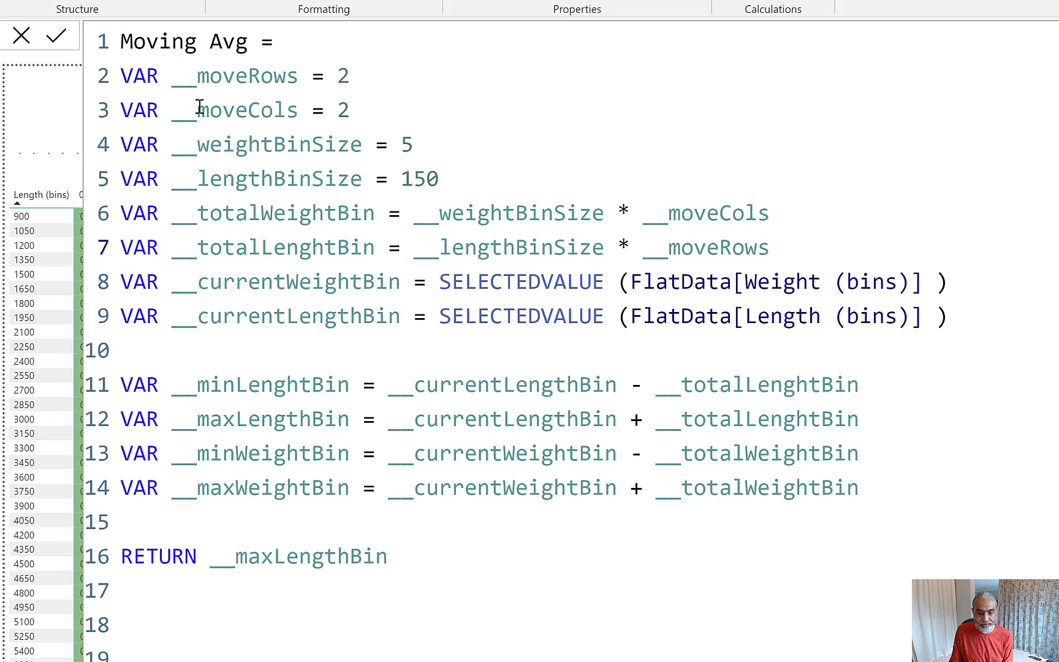
Step: Remove the blank lines above the __minLenghtBin variable and above RETURN in the Moving Avg measure
{"action": "left_click_drag", "start_coordinate": [447, 177], "coordinate": [83, 86]}
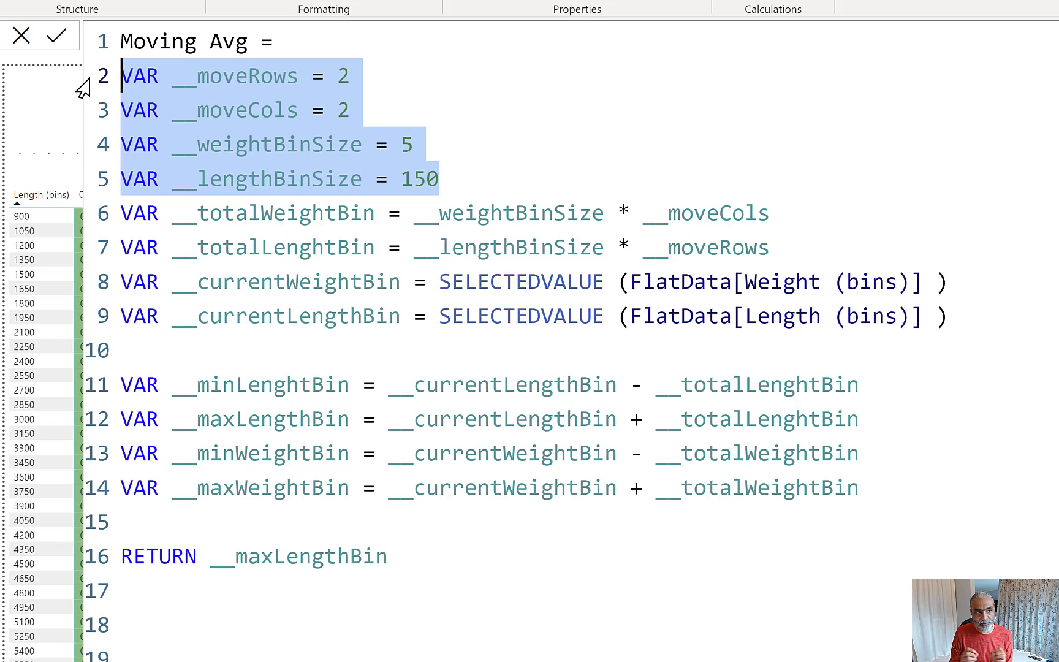
{"action": "left_click", "coordinate": [262, 179]}
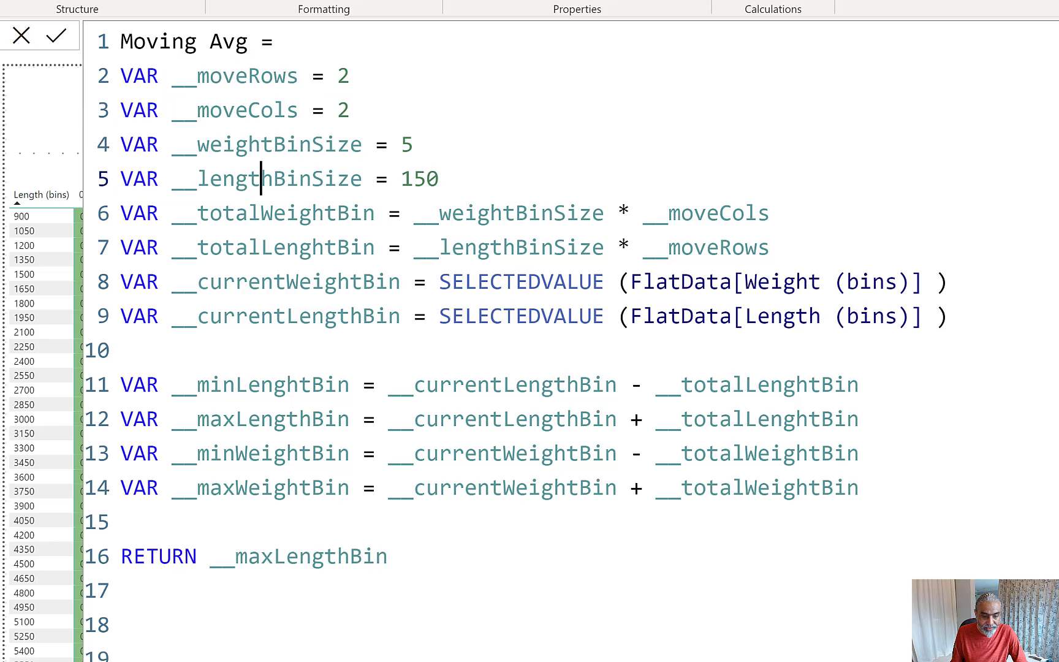
{"action": "left_click", "coordinate": [518, 346]}
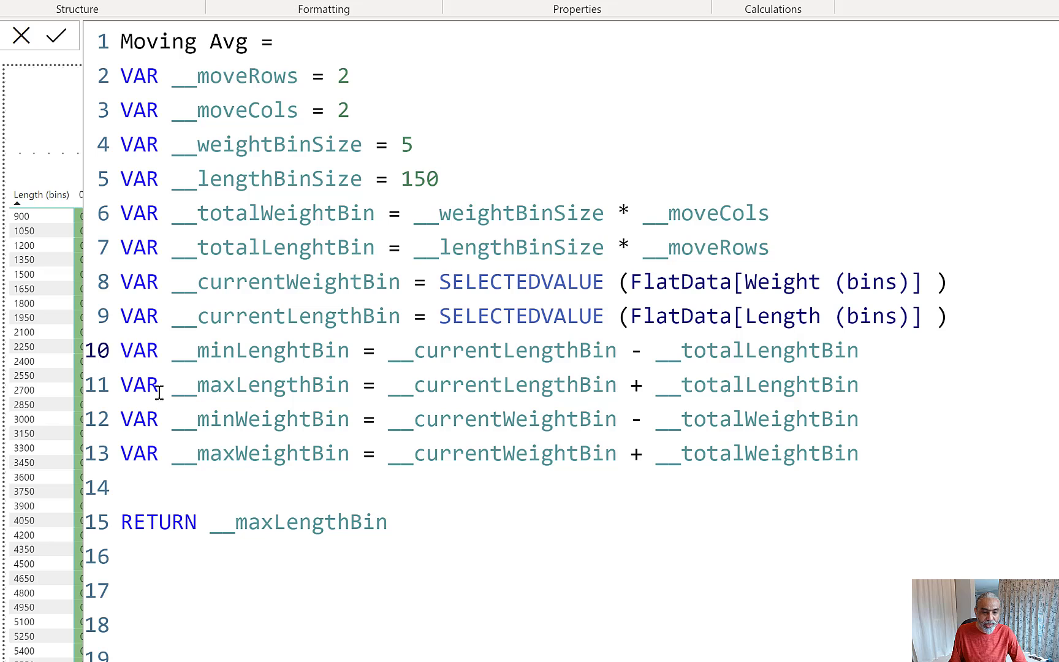
{"action": "left_click_drag", "start_coordinate": [197, 350], "coordinate": [545, 341]}
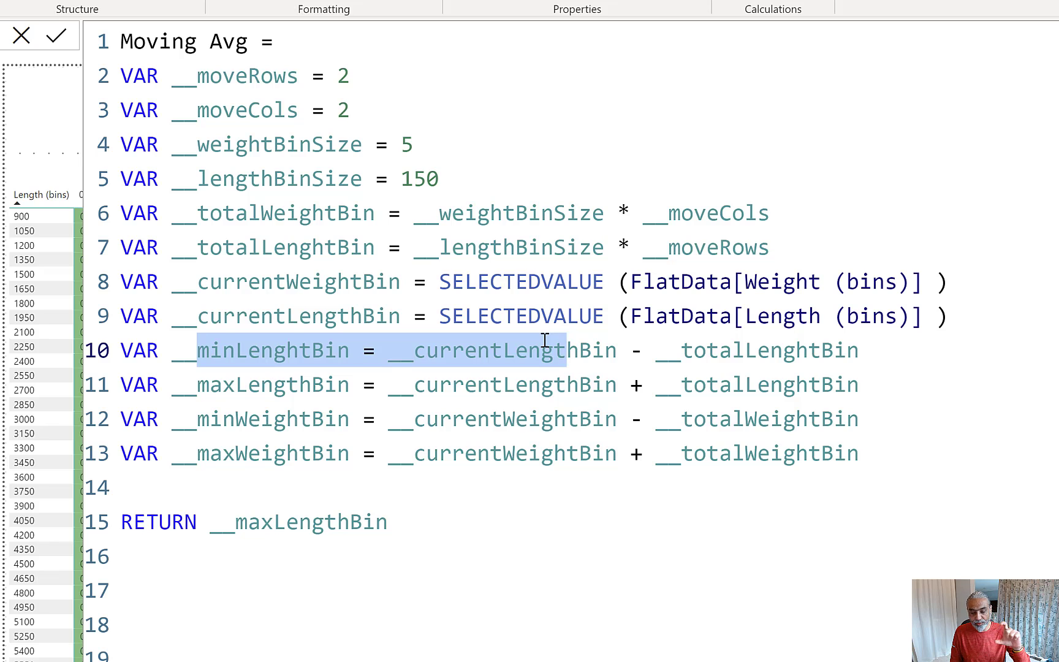
{"action": "left_click", "coordinate": [275, 466]}
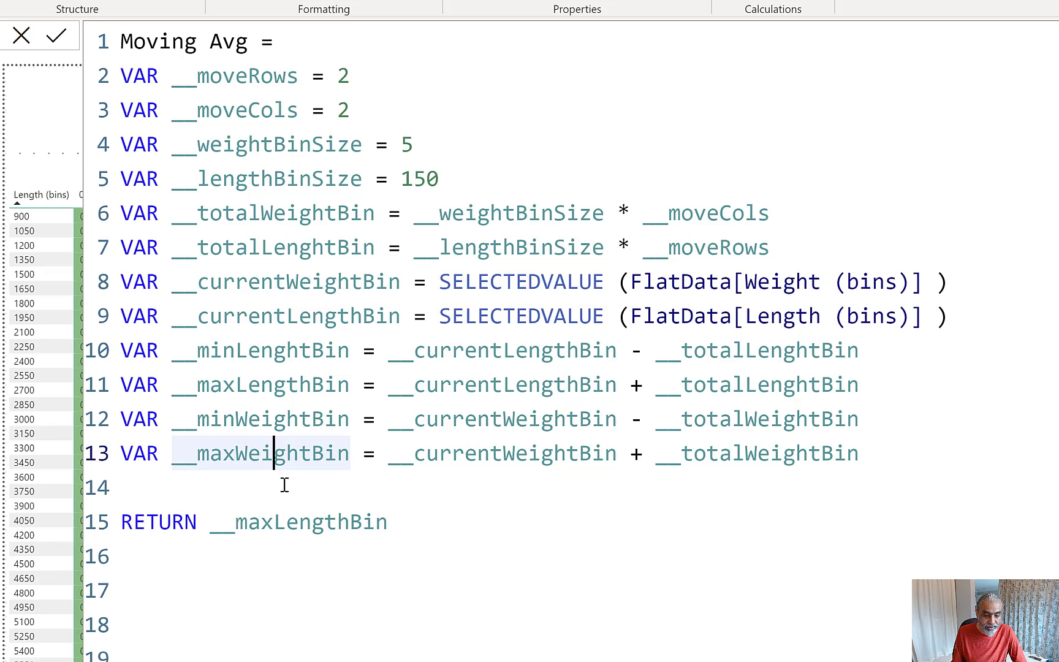
{"action": "left_click", "coordinate": [284, 485]}
{"action": "key", "text": "Delete"}
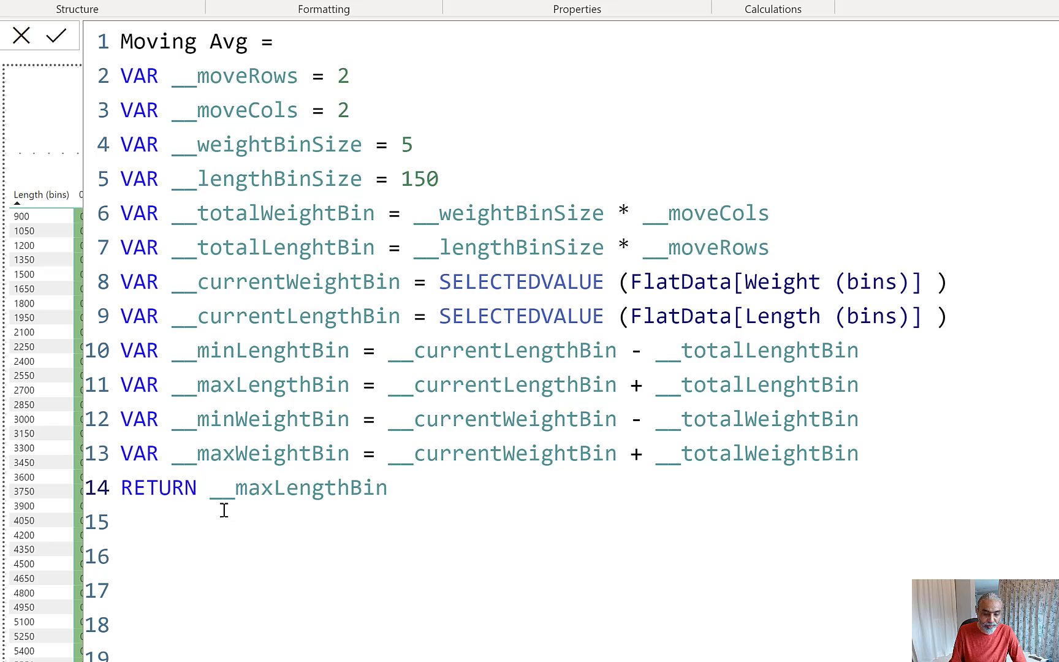
Step: Replace the returned __maxLengthBin with a CALCULATE expression on a new line, using SUM ( FlatData[Qty] ) as its first argument
{"action": "left_click_drag", "start_coordinate": [210, 490], "coordinate": [409, 488]}
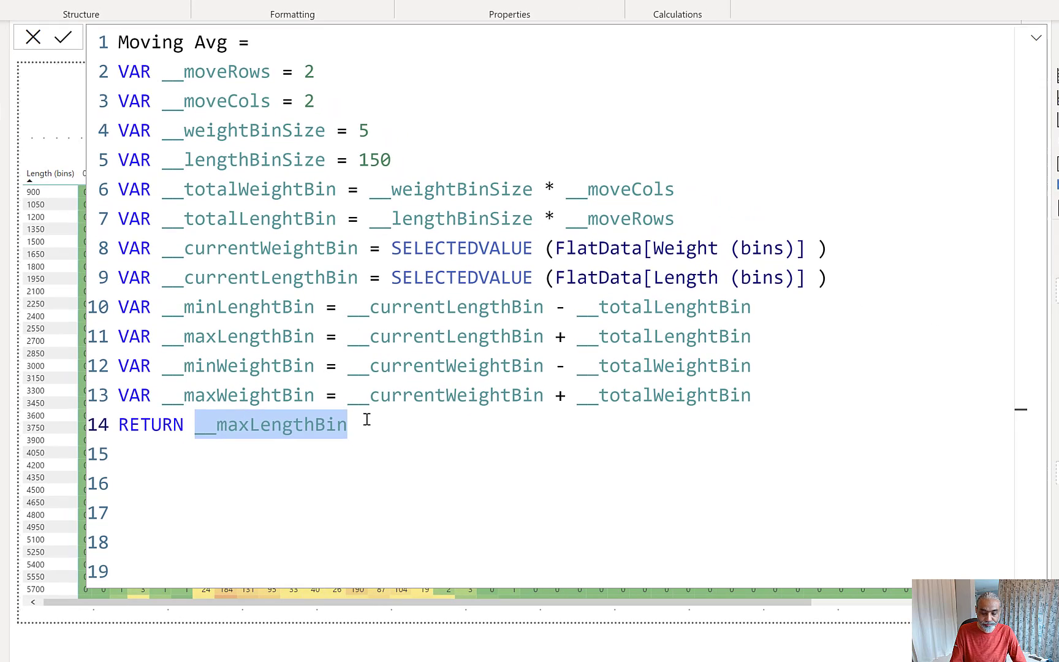
{"action": "key", "text": "BackSpace"}
{"action": "key", "text": "Return"}
{"action": "type", "text": "C"}
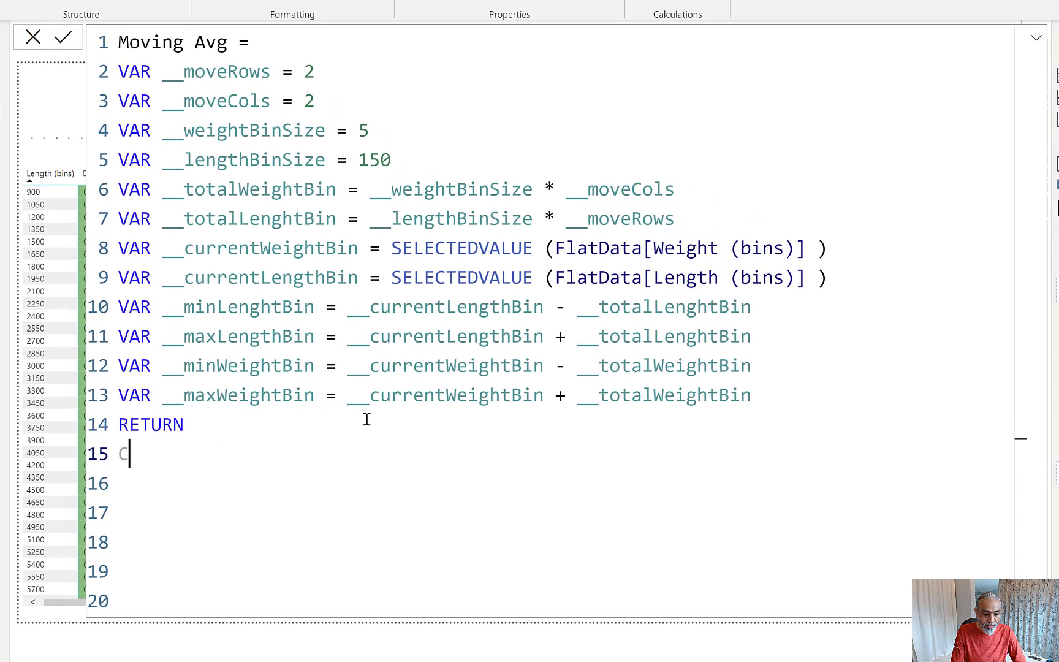
{"action": "type", "text": "ALCULATE ("}
{"action": "key", "text": "Return"}
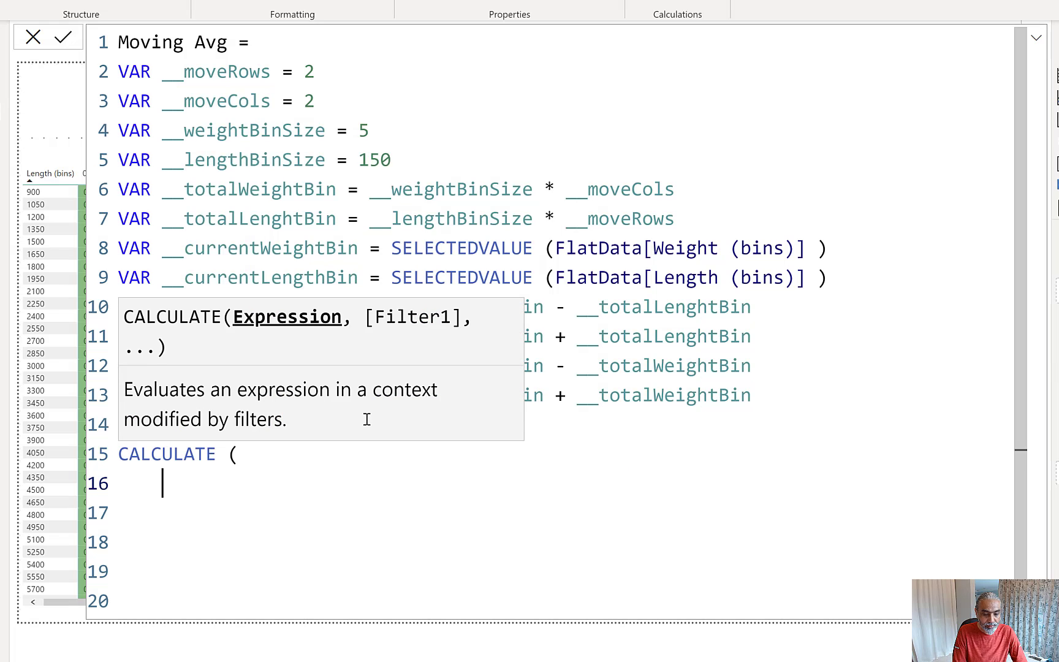
{"action": "type", "text": "SUM ( Qty"}
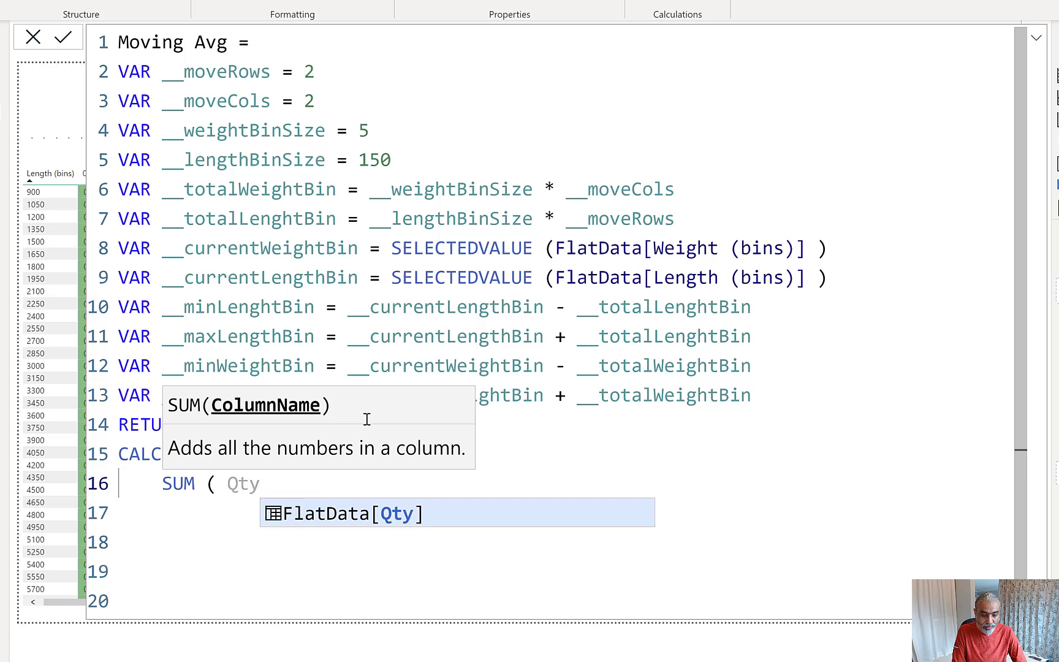
{"action": "key", "text": "Tab"}
{"action": "type", "text": ")"}
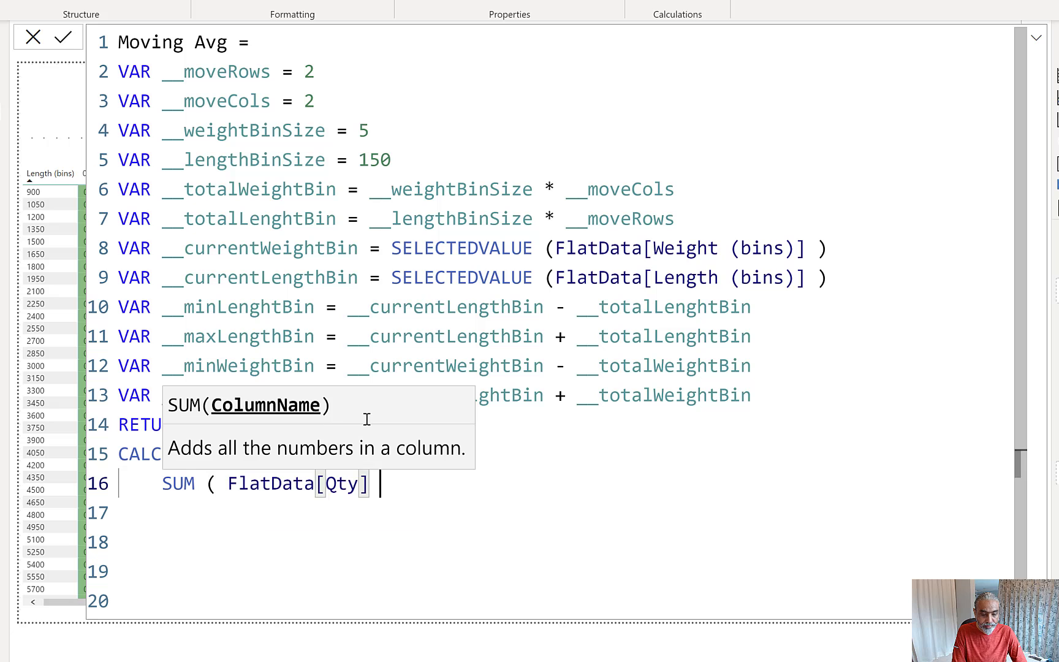
{"action": "type", "text": ","}
{"action": "key", "text": "Return"}
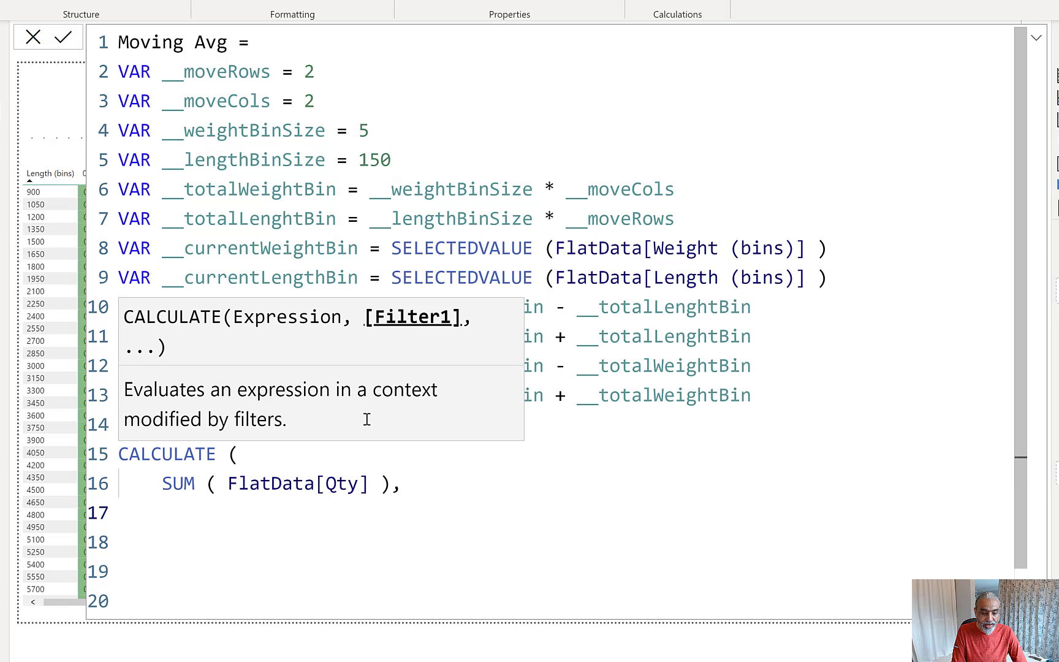
Step: Add the CALCULATE filter FlatData[Weight (bins)] >= __minWeightBin, followed by a comma and a new line
{"action": "type", "text": "Fla"}
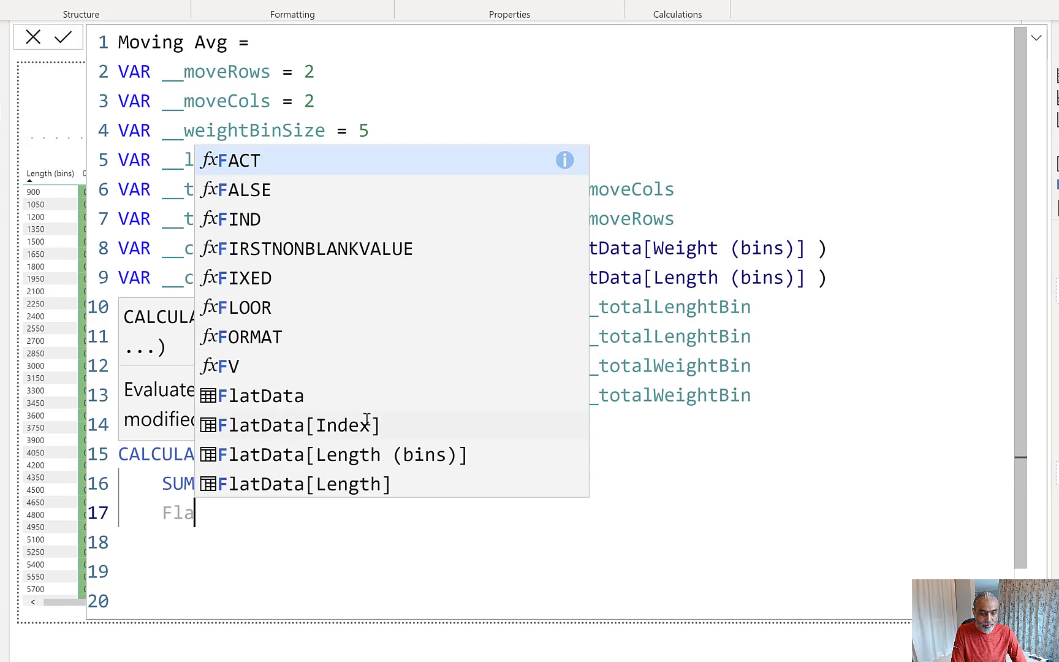
{"action": "type", "text": "tDate"}
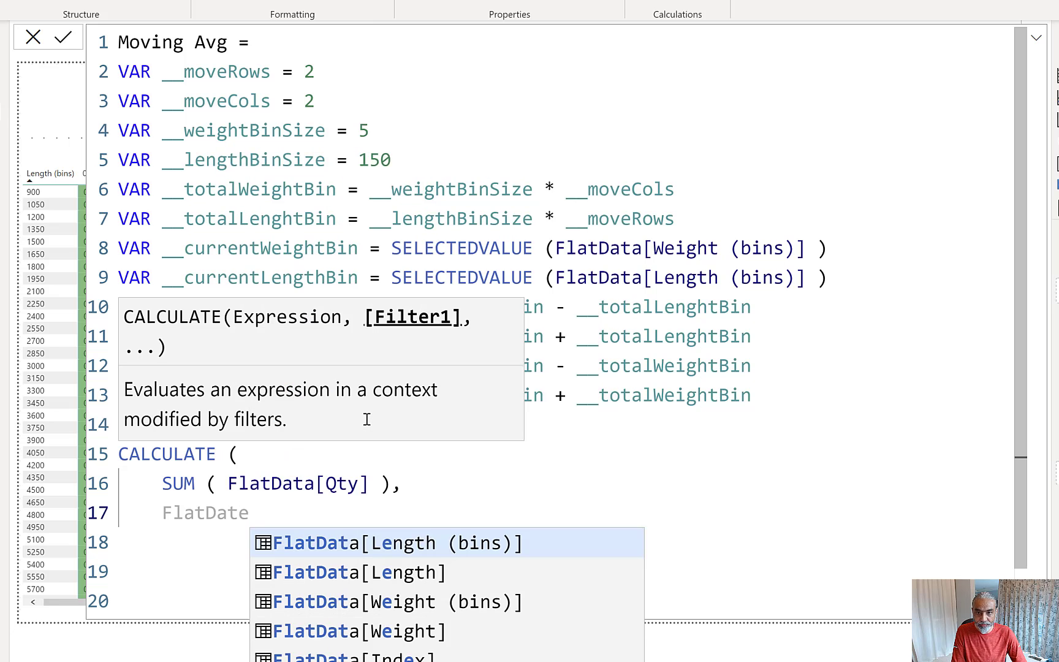
{"action": "key", "text": "Down"}
{"action": "key", "text": "Down"}
{"action": "key", "text": "Tab"}
{"action": "type", "text": ">"}
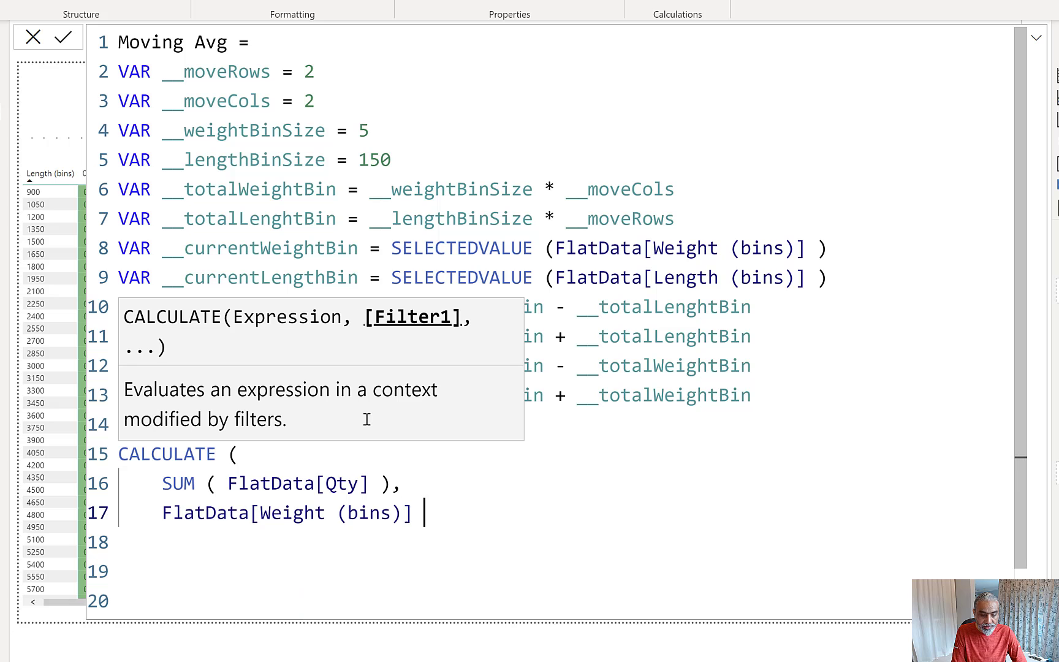
{"action": "type", "text": "-"}
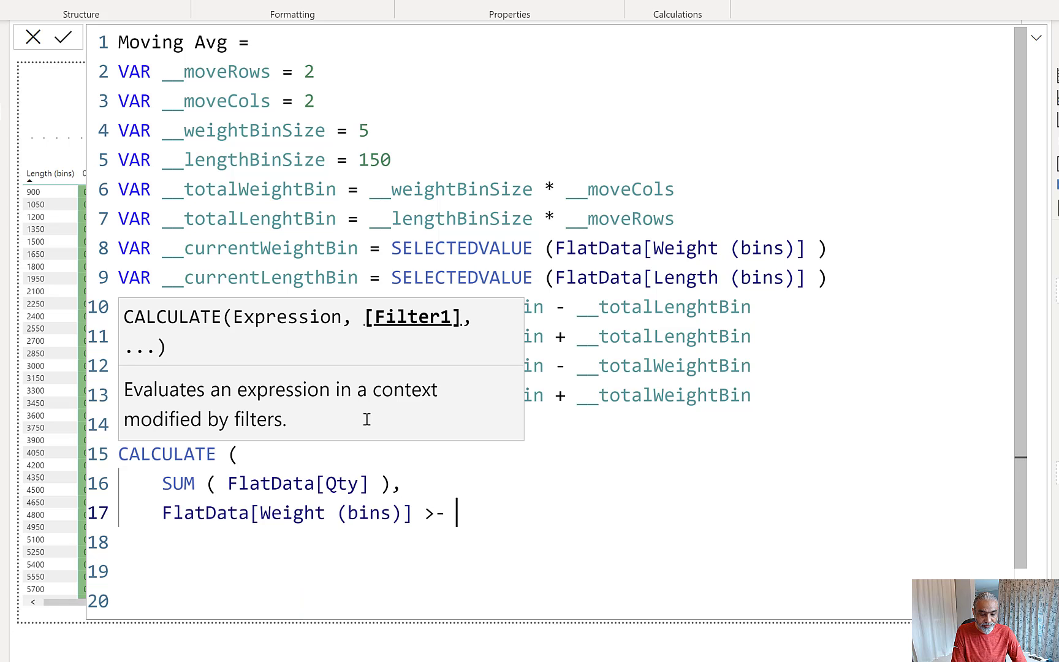
{"action": "key", "text": "BackSpace"}
{"action": "type", "text": "="}
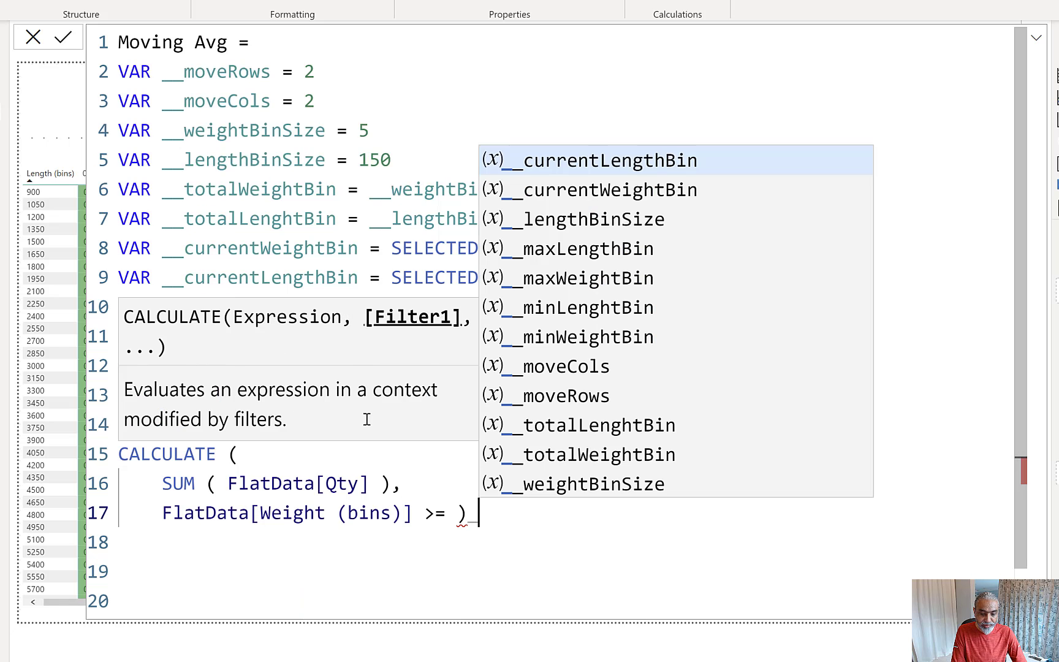
{"action": "type", "text": " __Min"}
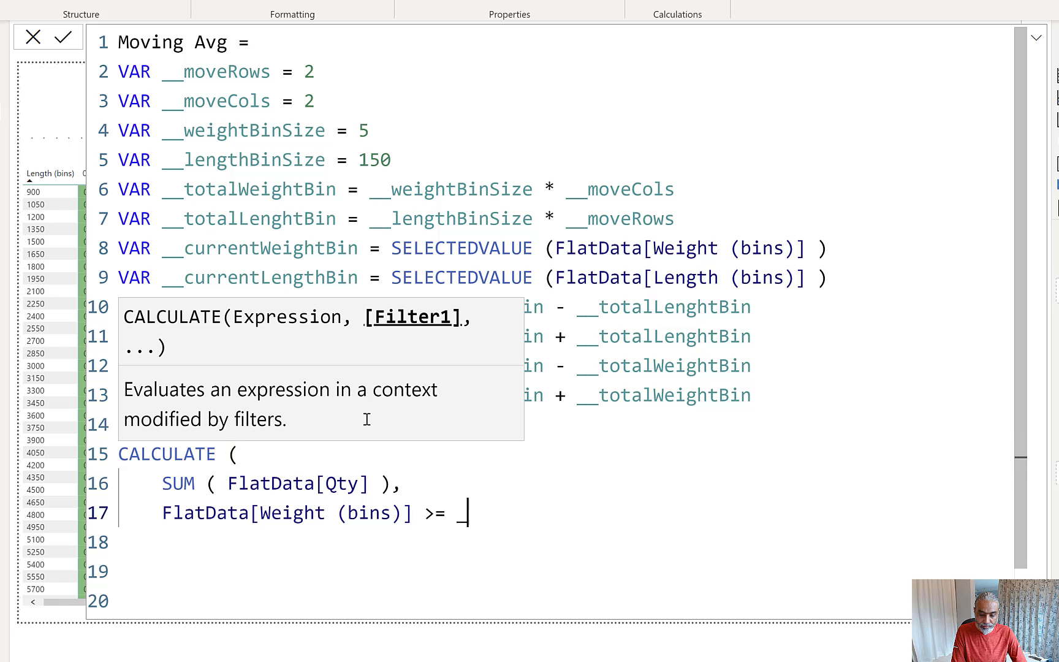
{"action": "key", "text": "Down"}
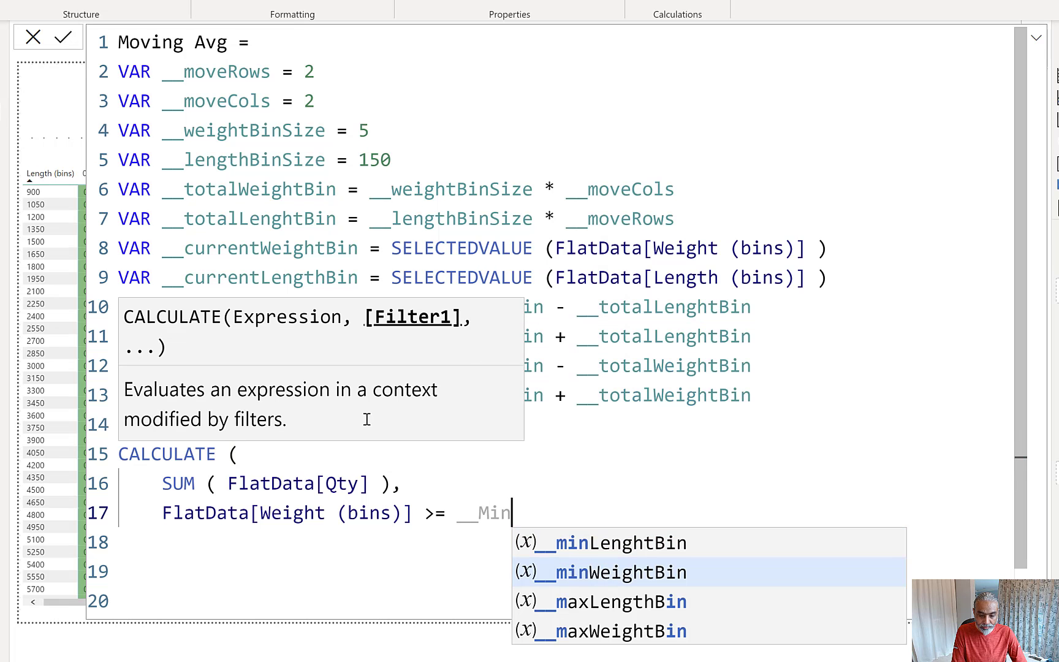
{"action": "key", "text": "Tab"}
{"action": "type", "text": ","}
{"action": "key", "text": "shift+Return"}
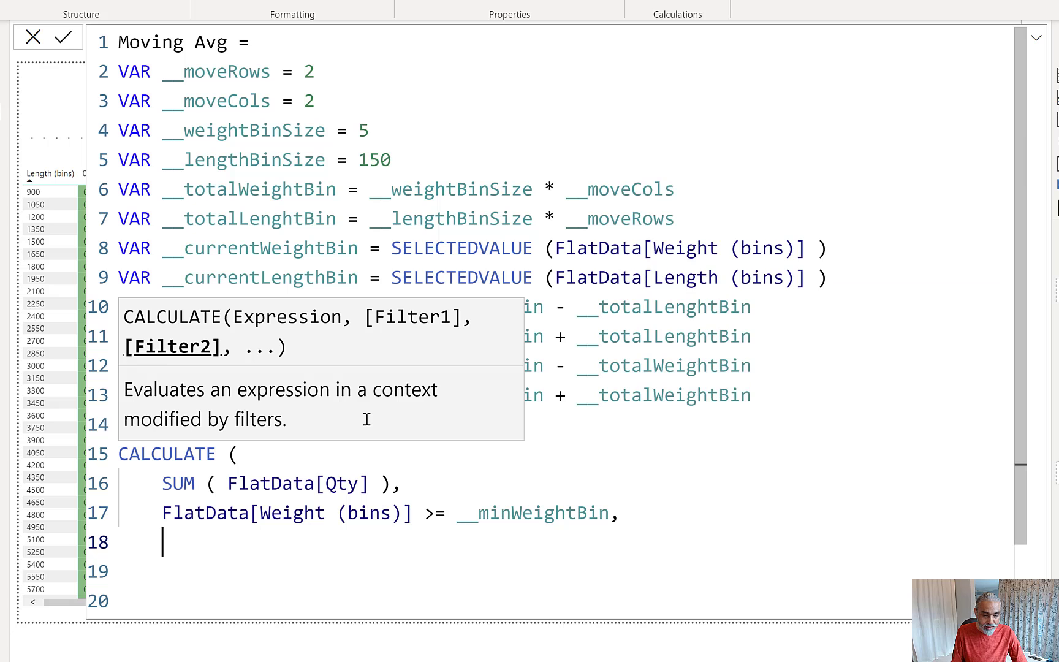
Step: Duplicate the FlatData[Weight (bins)] filter onto the line below and align its indentation with the original
{"action": "scroll", "coordinate": [478, 251], "scroll_direction": "down", "scroll_amount": 2}
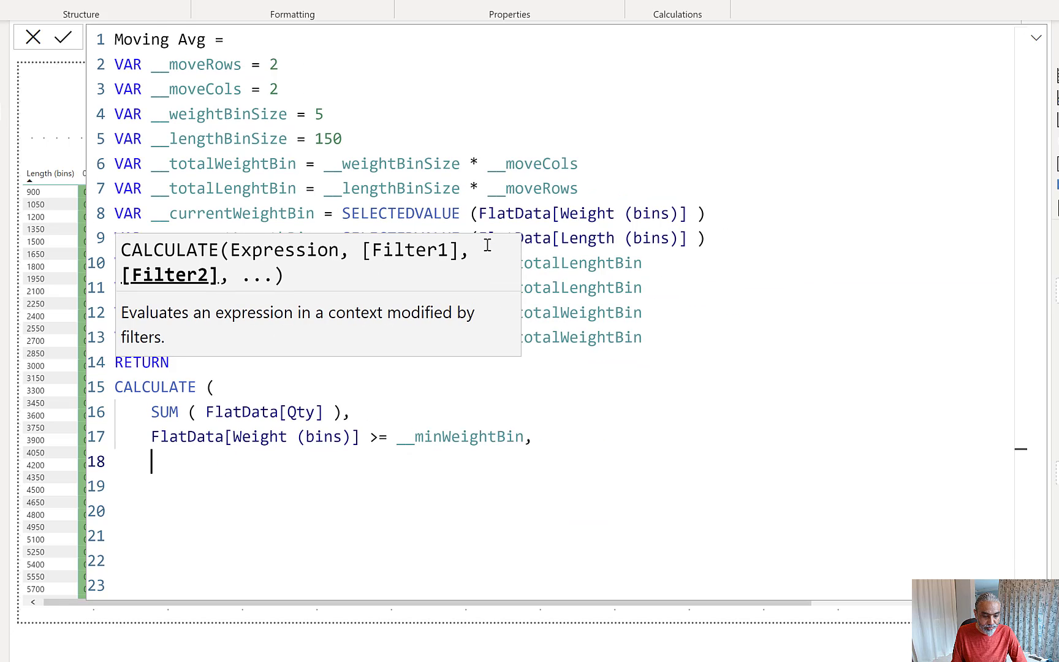
{"action": "left_click_drag", "start_coordinate": [93, 455], "coordinate": [91, 442]}
{"action": "key", "text": "ctrl+c"}
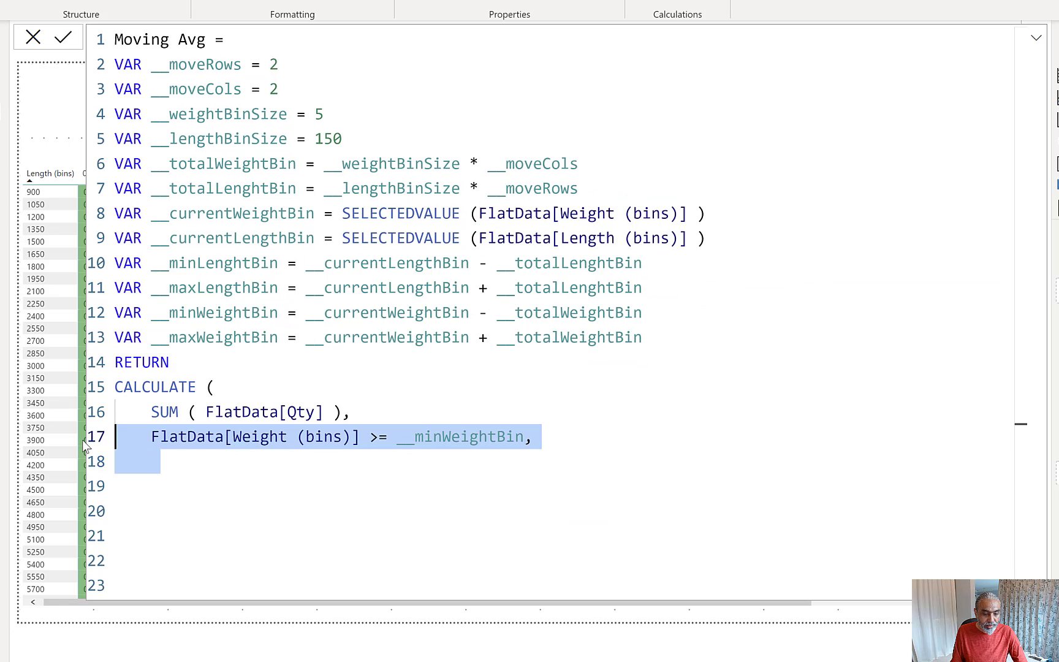
{"action": "left_click", "coordinate": [164, 460]}
{"action": "key", "text": "ctrl+v"}
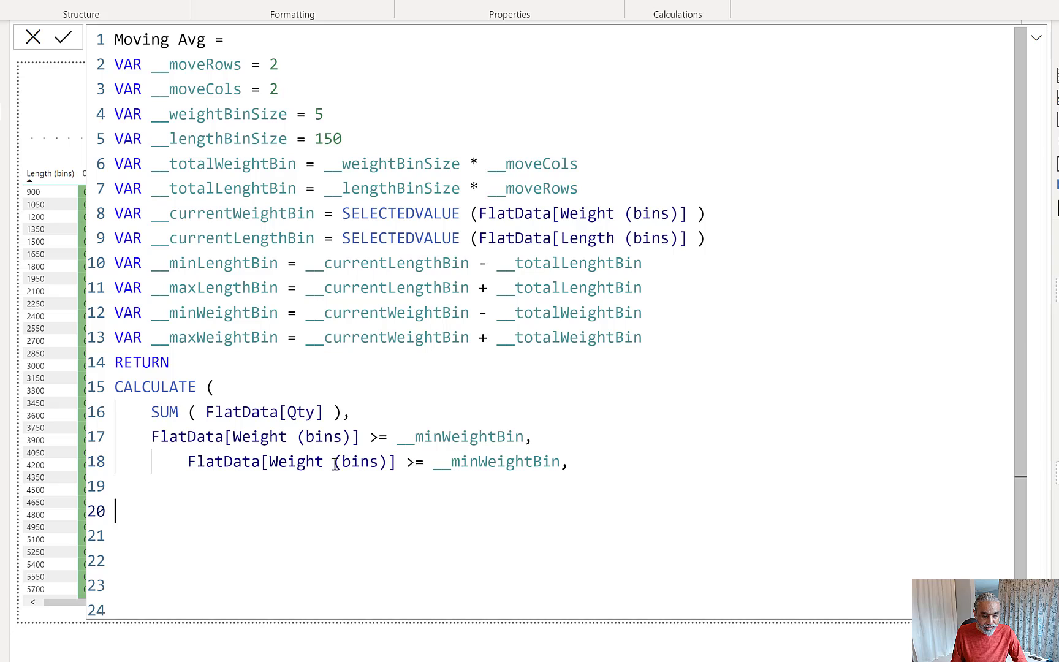
{"action": "left_click", "coordinate": [189, 463]}
{"action": "key", "text": "shift+Tab"}
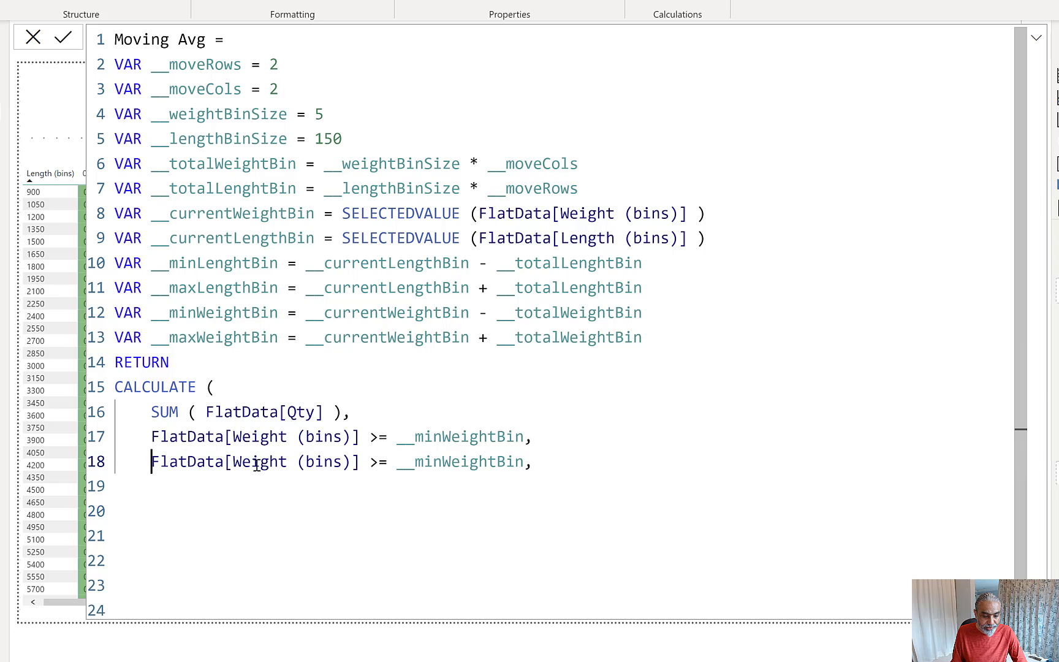
Step: Change the duplicated weight filter's comparison to <= __maxWeightBin
{"action": "left_click", "coordinate": [373, 463]}
{"action": "key", "text": "Delete"}
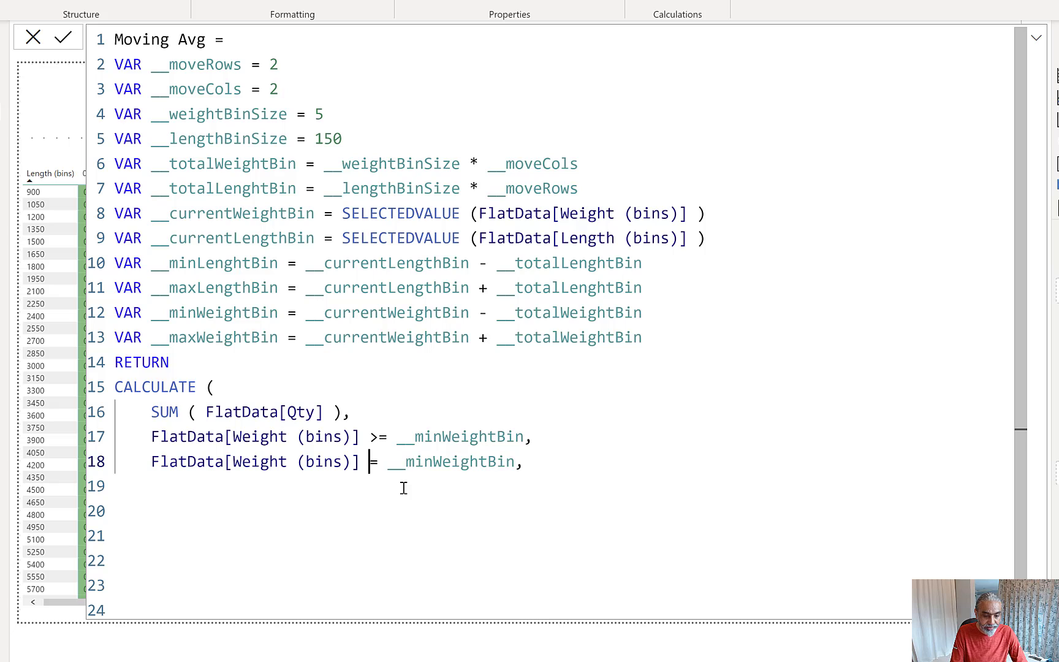
{"action": "type", "text": "<"}
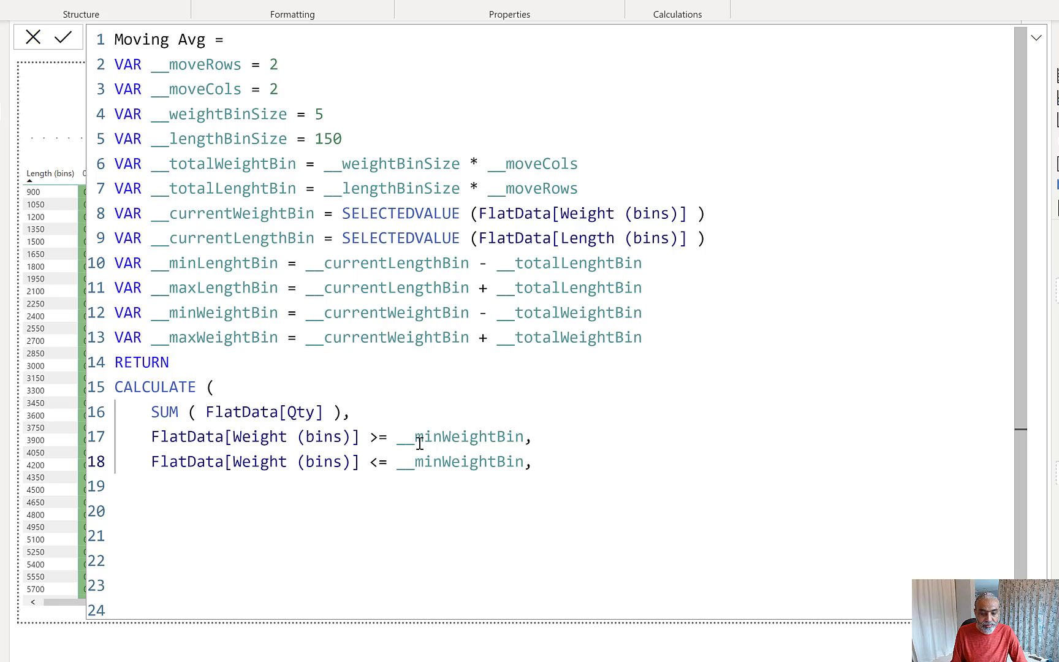
{"action": "left_click_drag", "start_coordinate": [416, 437], "coordinate": [507, 436]}
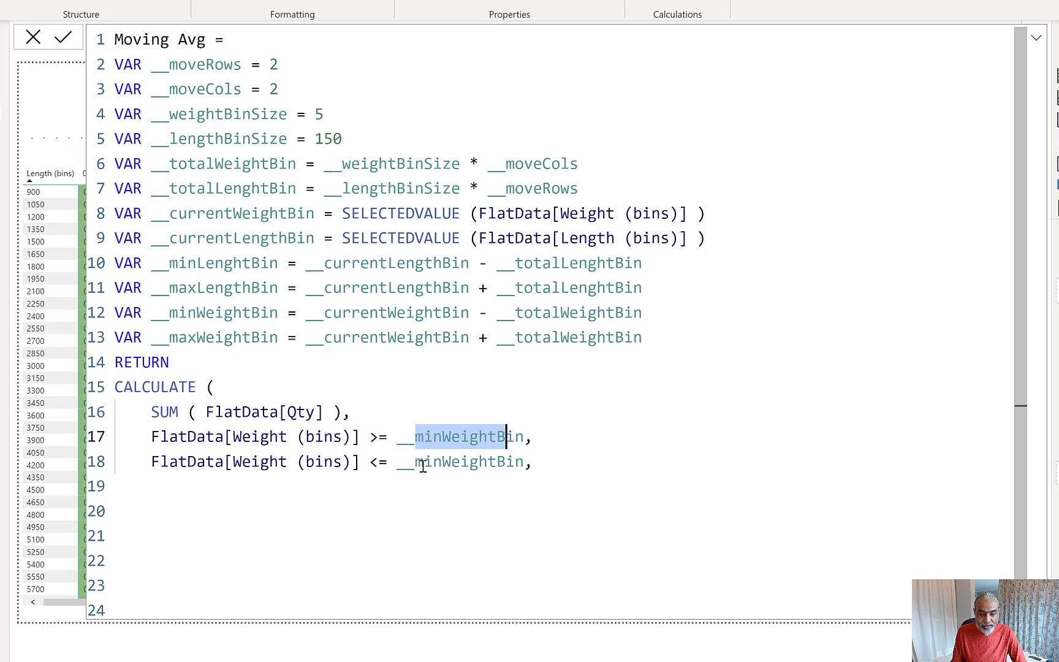
{"action": "left_click", "coordinate": [422, 464]}
{"action": "key", "text": "Right"}
{"action": "key", "text": "Right"}
{"action": "key", "text": "BackSpace"}
{"action": "key", "text": "BackSpace"}
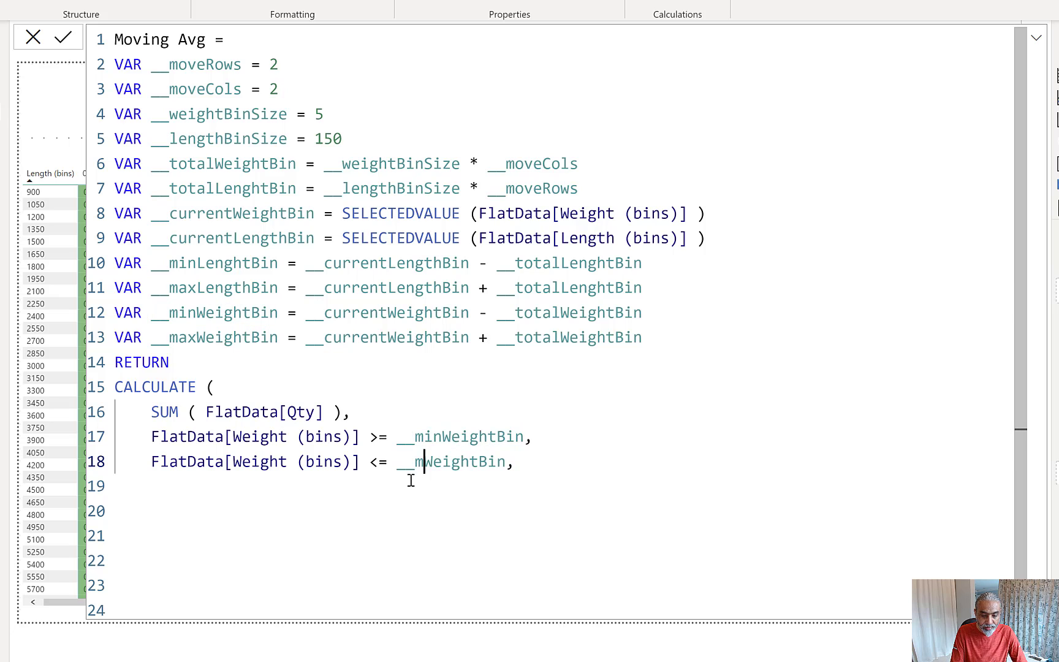
{"action": "type", "text": "ax"}
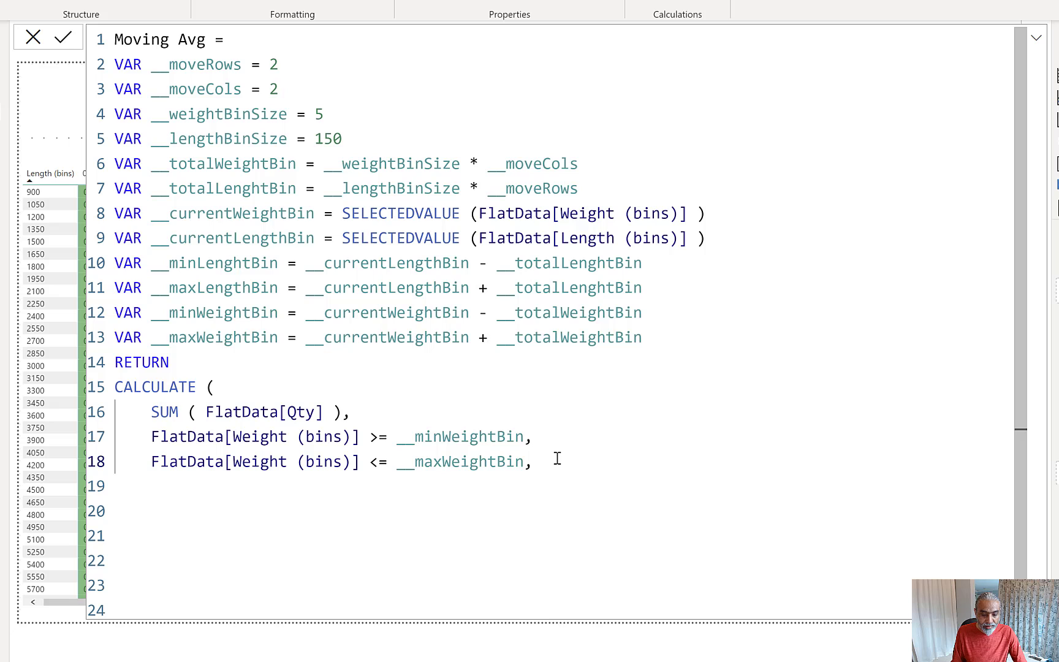
Step: Insert the column reference FlatData[Length (bins)] on a new line below the weight filters
{"action": "key", "text": "Return"}
{"action": "type", "text": "Lengh"}
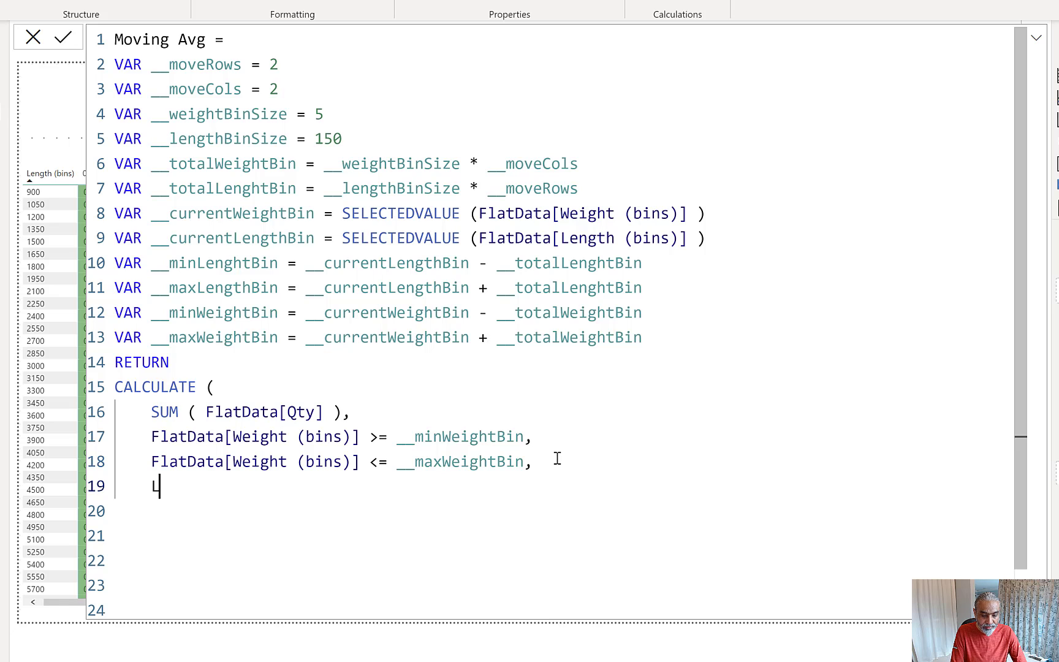
{"action": "key", "text": "Down"}
{"action": "key", "text": "Down"}
{"action": "key", "text": "Down"}
{"action": "key", "text": "Down"}
{"action": "key", "text": "Down"}
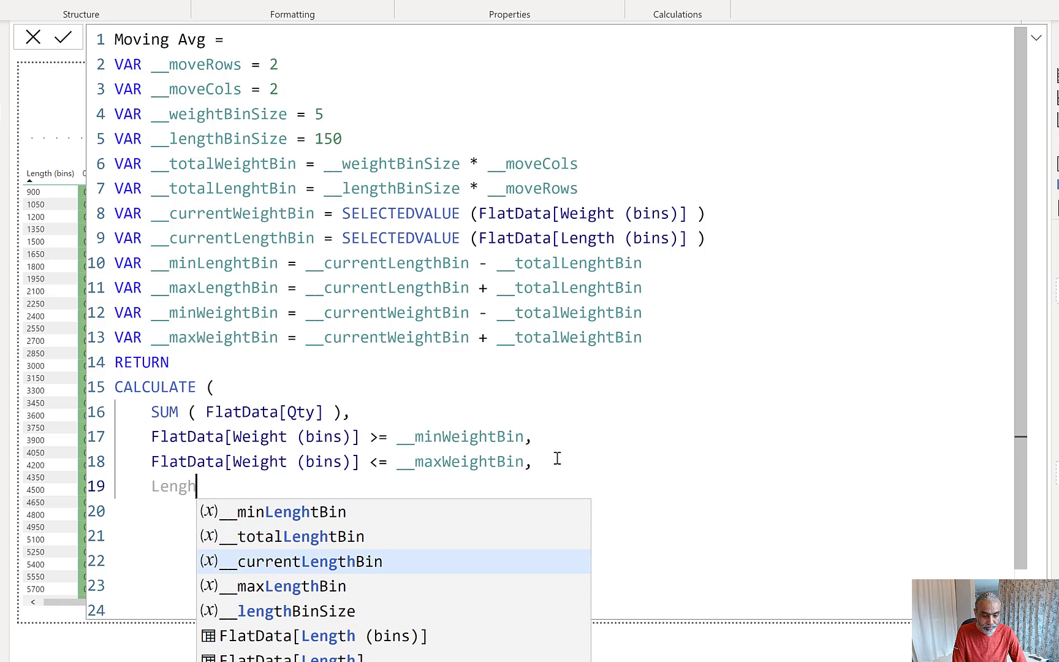
{"action": "key", "text": "Tab"}
Step: Complete the length filter with the comparison >= __minLenghtBin, followed by a comma
{"action": "type", "text": ">-"}
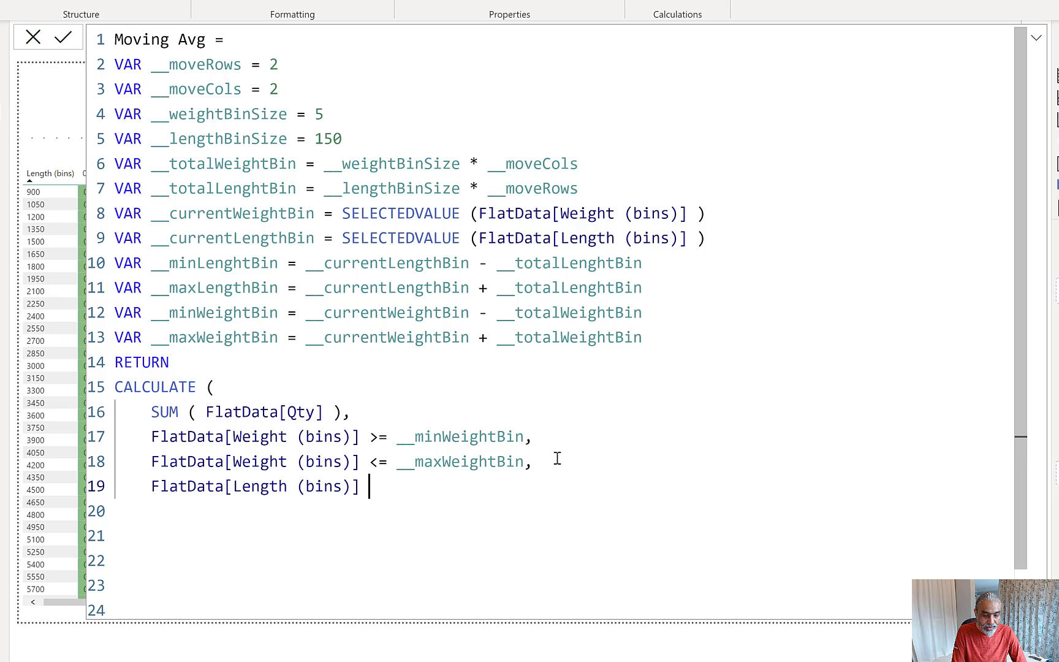
{"action": "key", "text": "BackSpace"}
{"action": "key", "text": "BackSpace"}
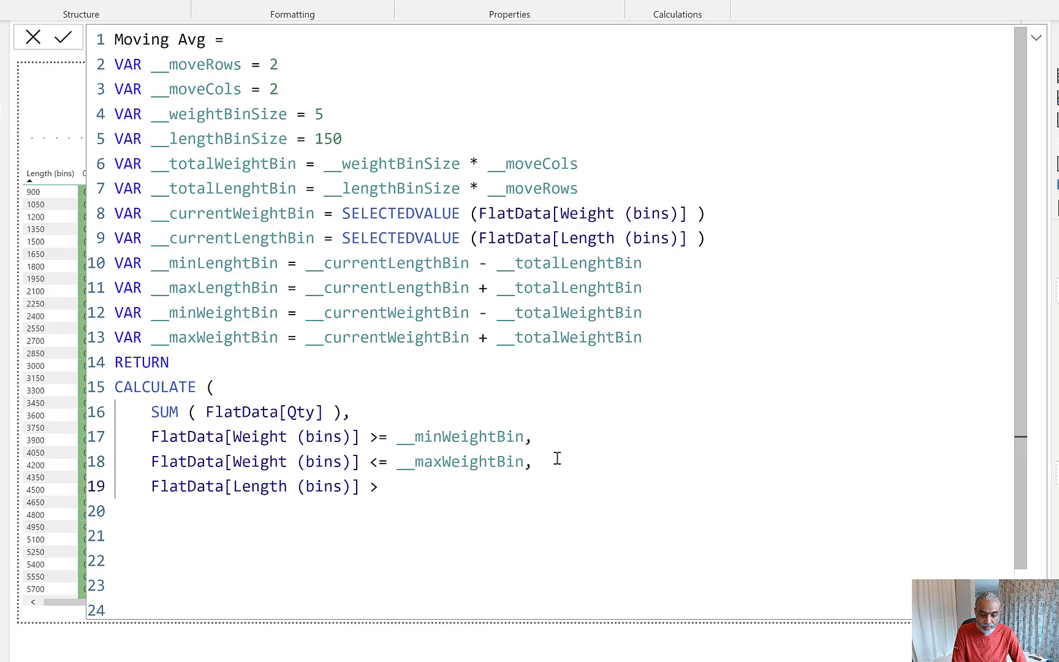
{"action": "type", "text": "= __max"}
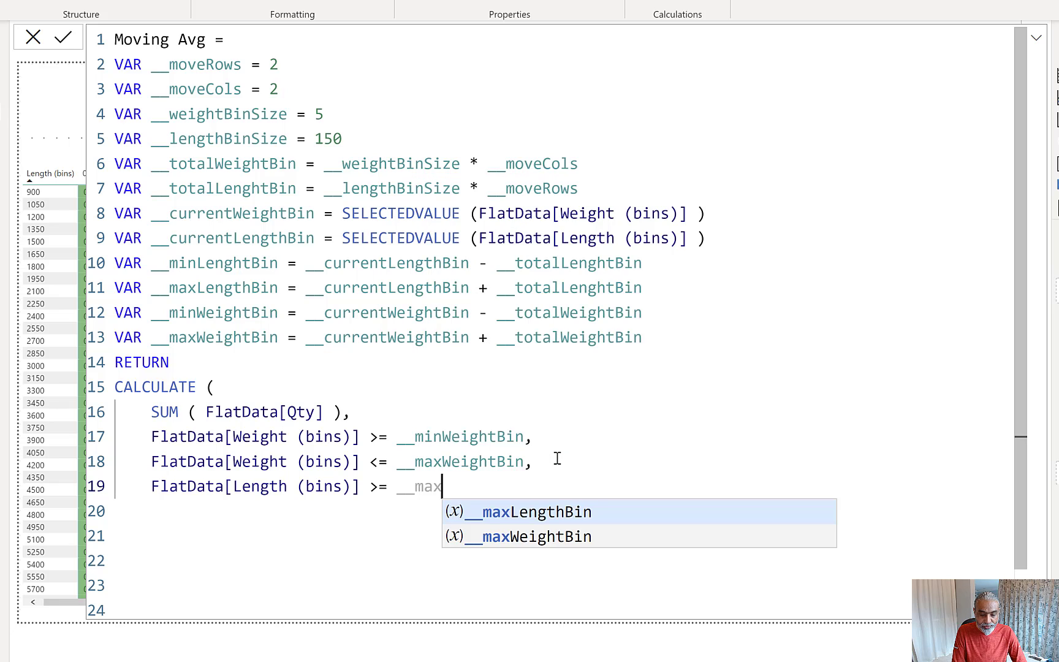
{"action": "key", "text": "BackSpace"}
{"action": "key", "text": "BackSpace"}
{"action": "type", "text": "in"}
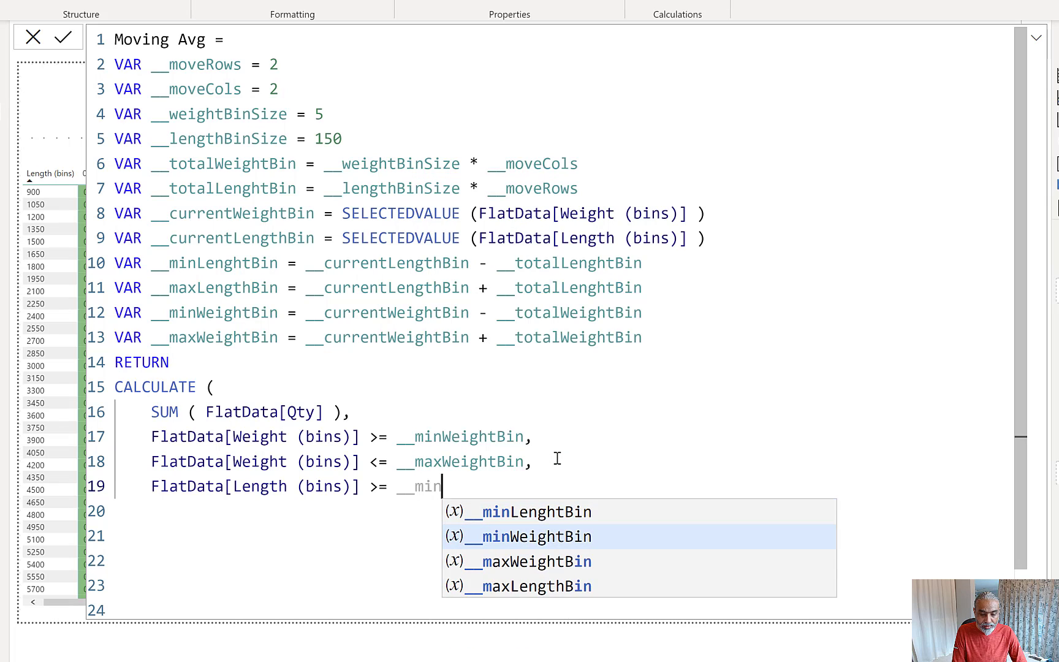
{"action": "key", "text": "Up"}
{"action": "key", "text": "Tab"}
{"action": "type", "text": ","}
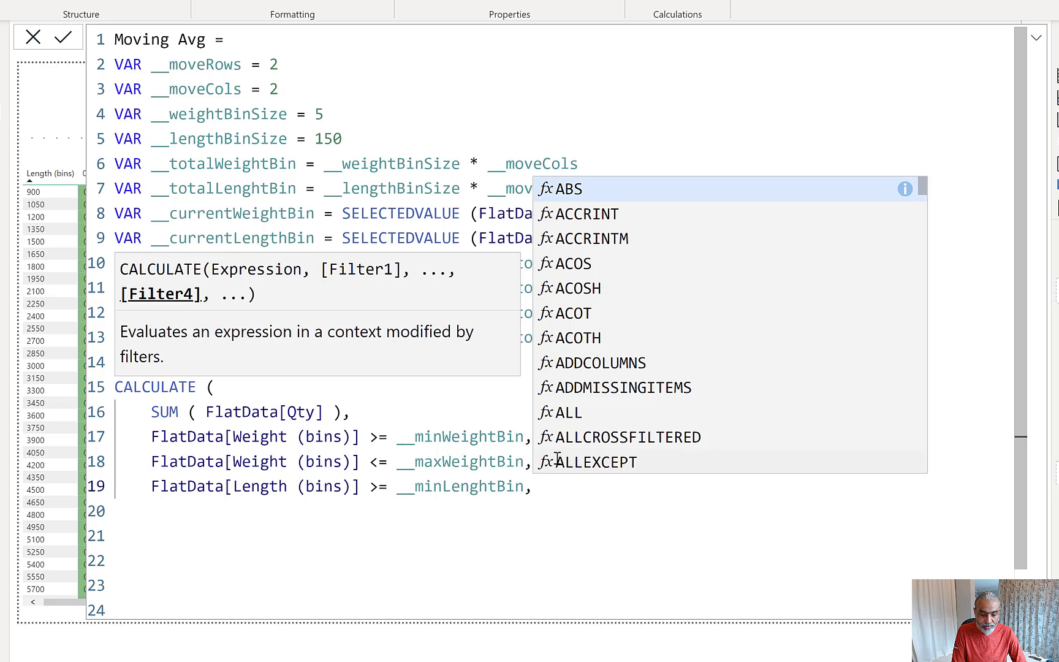
Step: Duplicate the FlatData[Length (bins)] filter onto the line below, without its trailing comma
{"action": "key", "text": "shift+Return"}
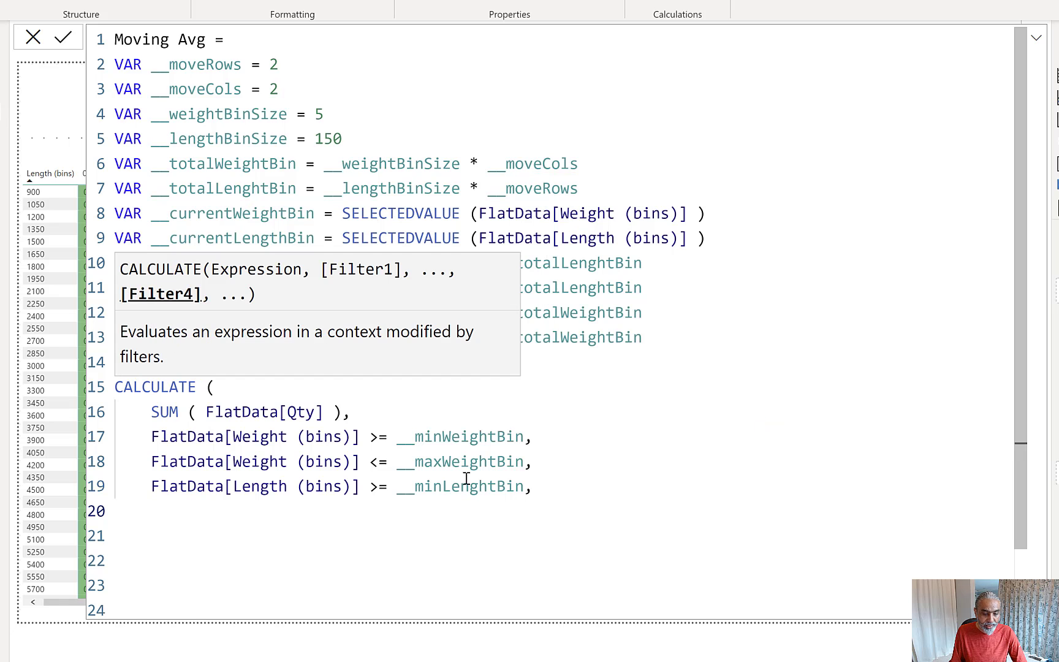
{"action": "left_click_drag", "start_coordinate": [152, 486], "coordinate": [526, 486]}
{"action": "key", "text": "ctrl+c"}
{"action": "left_click", "coordinate": [174, 505]}
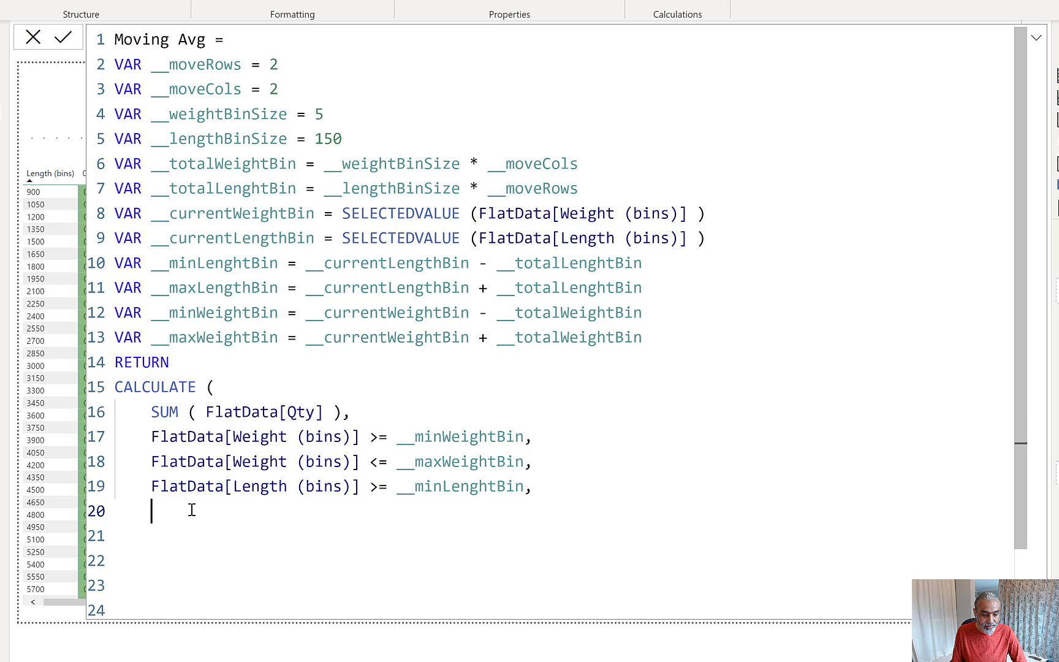
{"action": "key", "text": "ctrl+v"}
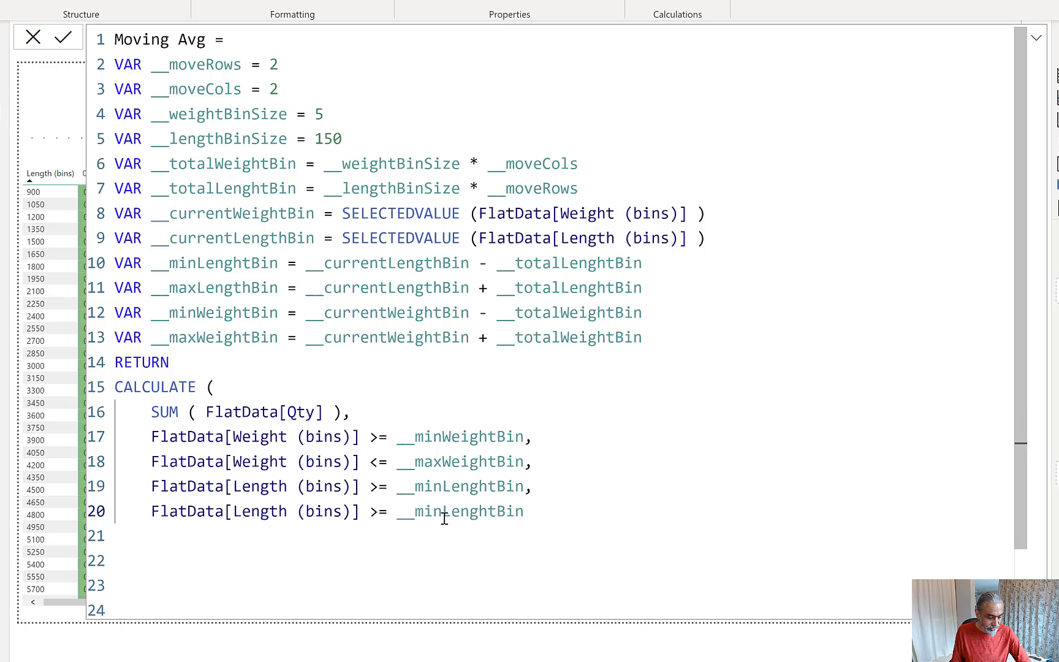
Step: Change the duplicated length filter's comparison to <= __maxLenghtBin
{"action": "double_click", "coordinate": [445, 512]}
{"action": "type", "text": "__m"}
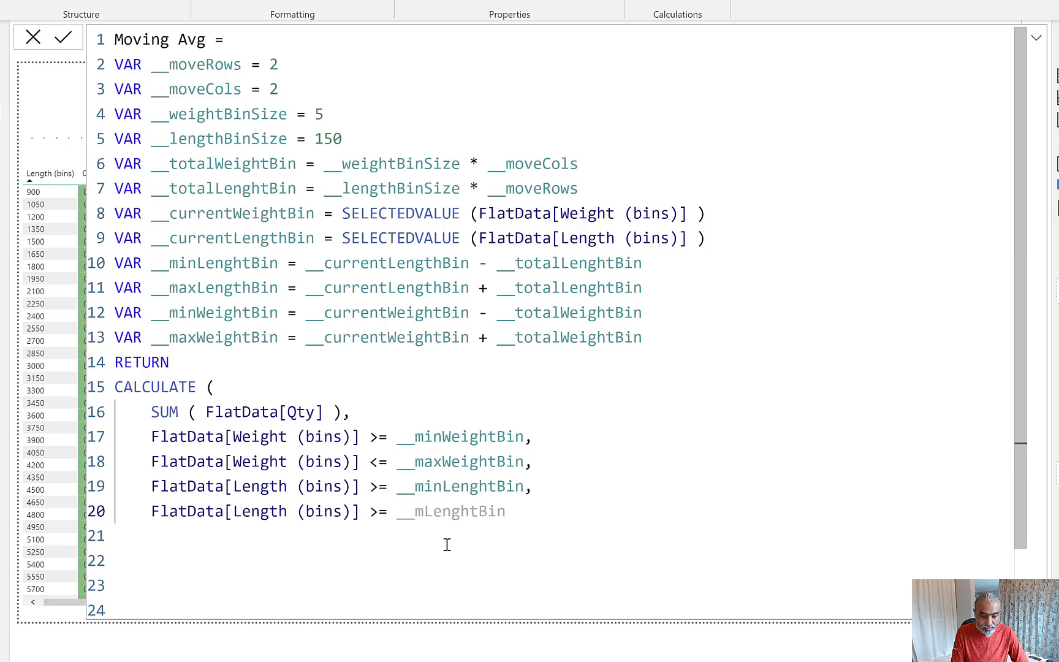
{"action": "type", "text": "ax"}
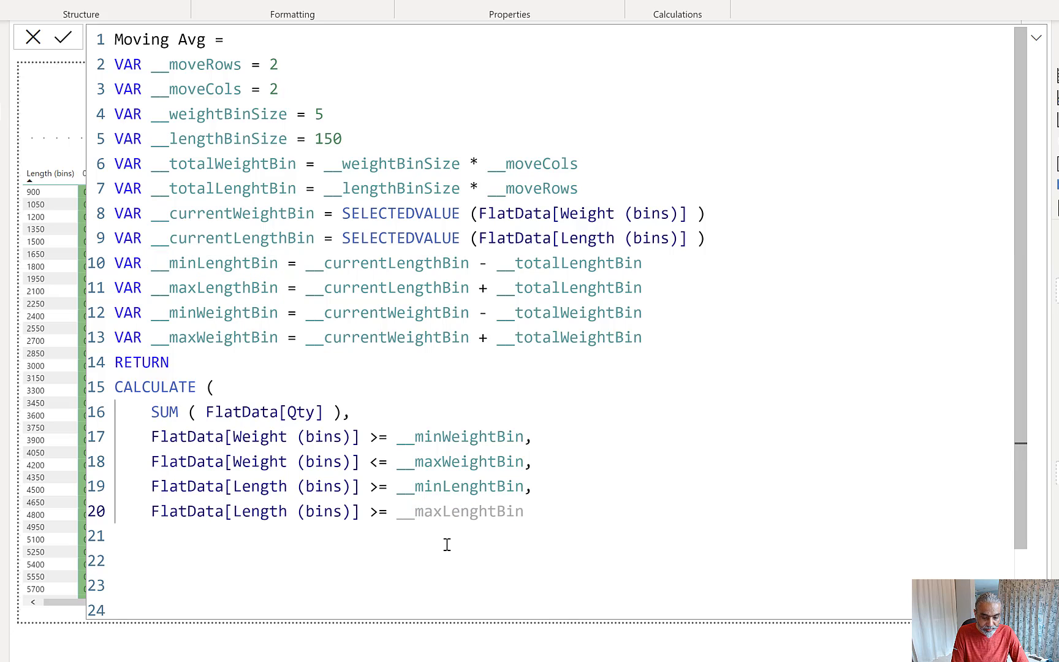
{"action": "key", "text": "BackSpace"}
{"action": "type", "text": "M"}
{"action": "key", "text": "BackSpace"}
{"action": "type", "text": "<"}
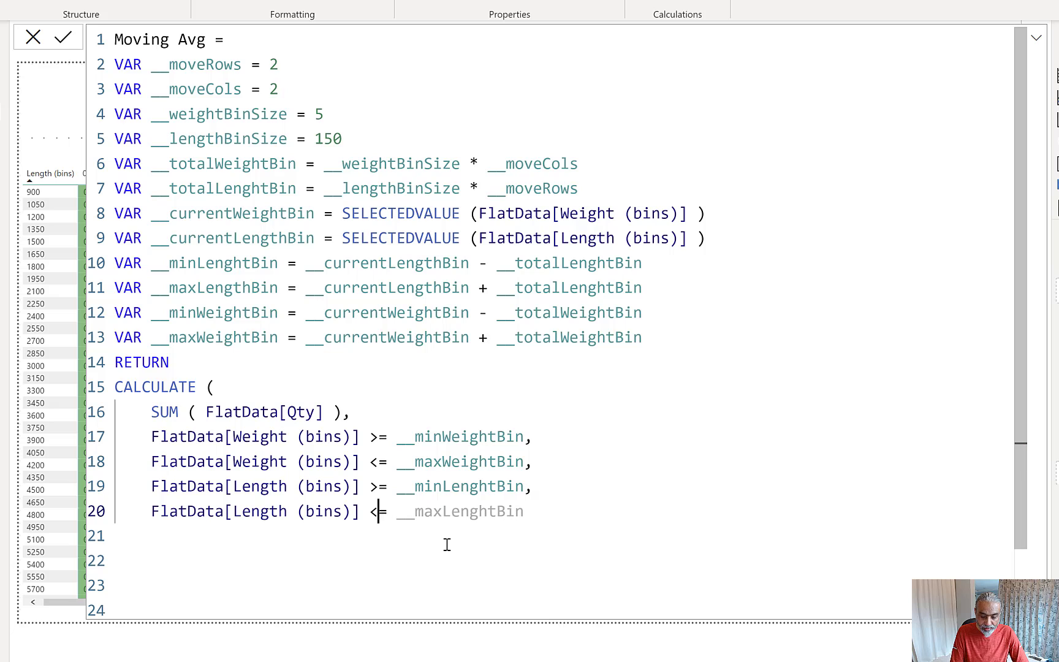
Step: Close the CALCULATE expression with a parenthesis on its own line
{"action": "key", "text": "End"}
{"action": "key", "text": "Return"}
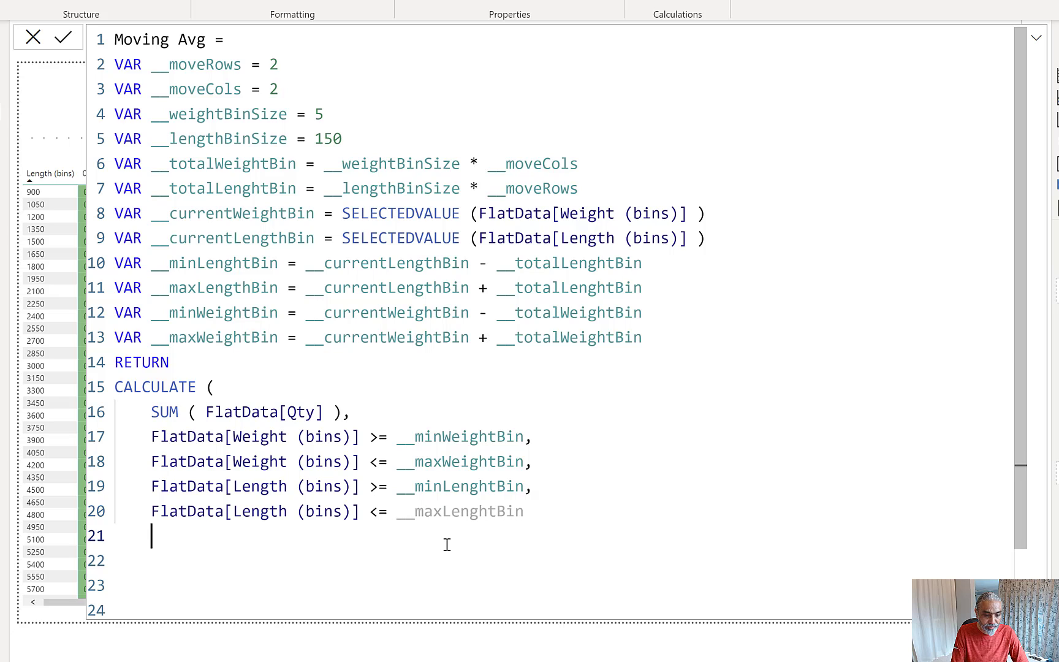
{"action": "type", "text": ")"}
{"action": "key", "text": "Up"}
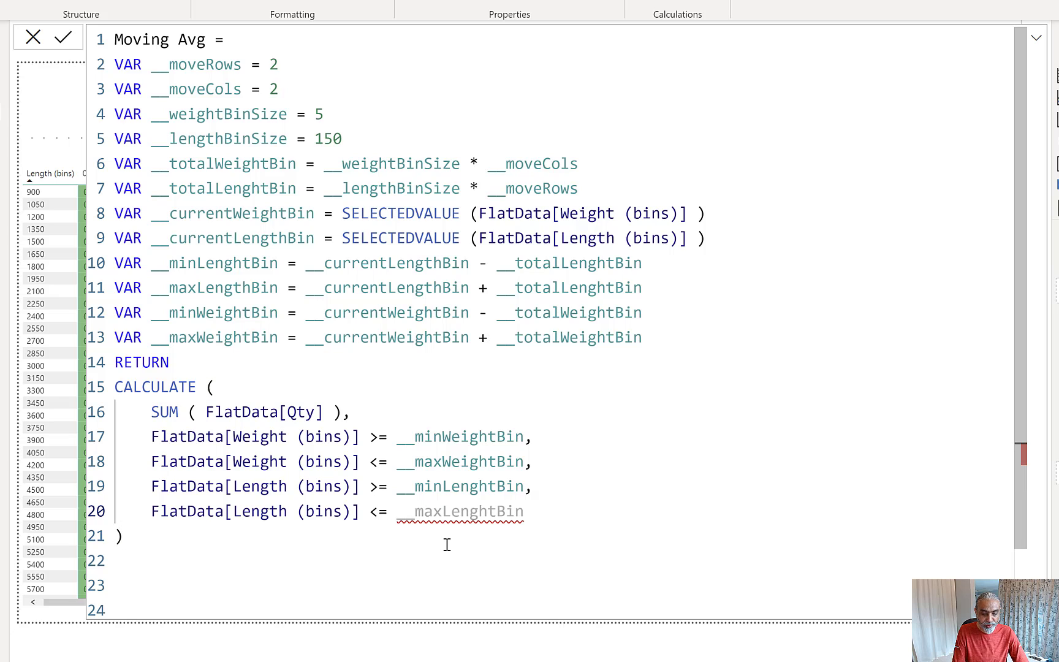
Step: Correct the variable name in the last length filter to __maxLengthBin
{"action": "left_click", "coordinate": [493, 514]}
{"action": "key", "text": "BackSpace"}
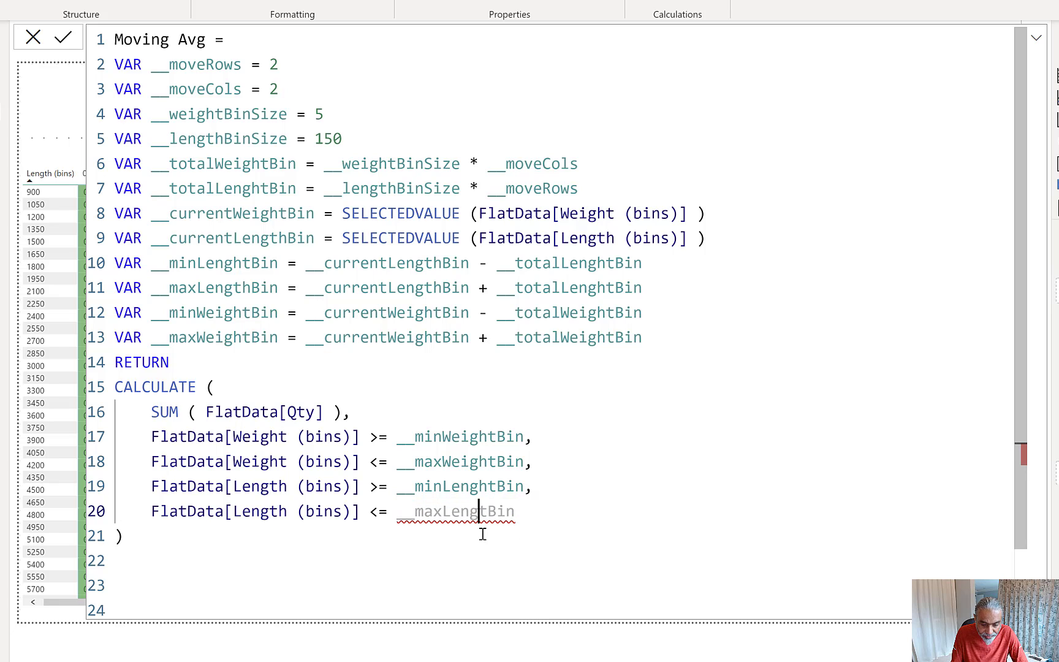
{"action": "key", "text": "Right"}
{"action": "type", "text": "h"}
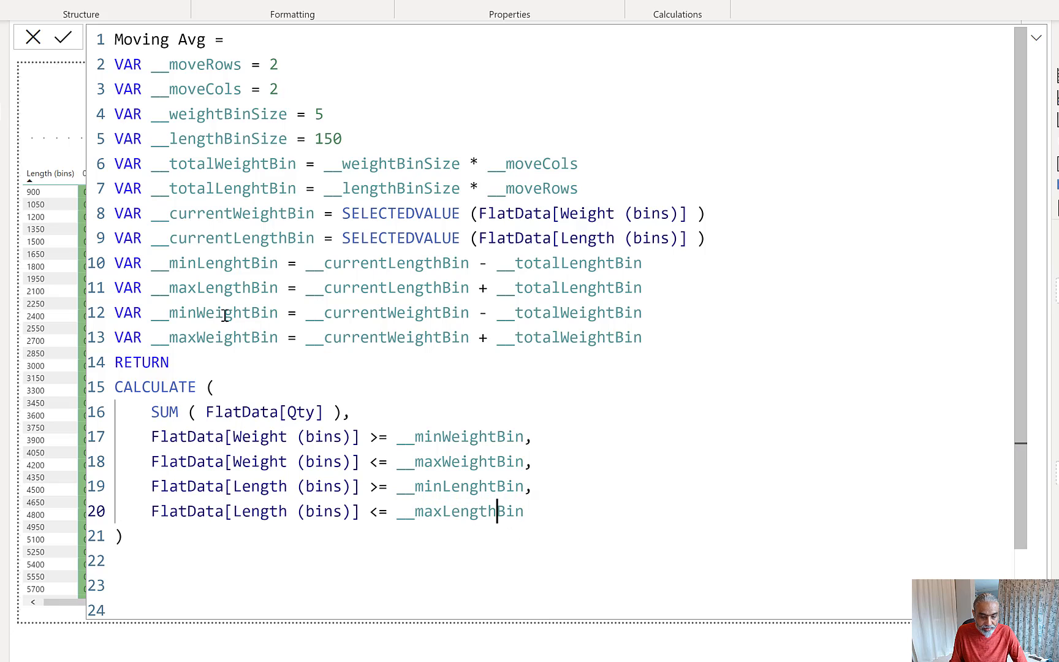
Step: Replace the RETURN keyword above CALCULATE with the declaration VAR __totalQty =
{"action": "double_click", "coordinate": [160, 363]}
{"action": "type", "text": "VAR __"}
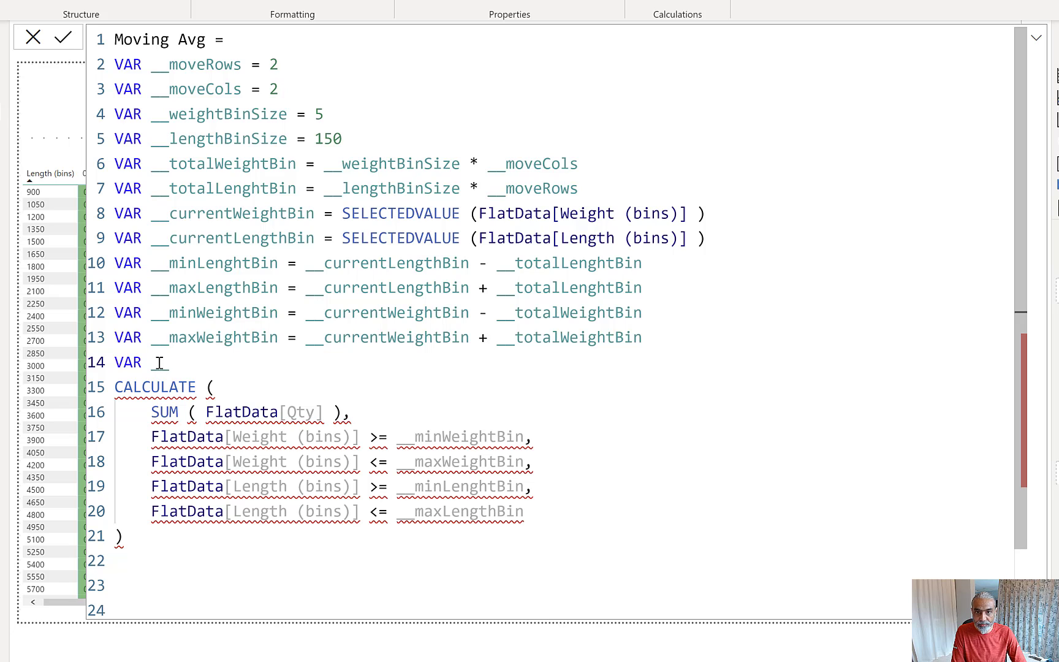
{"action": "type", "text": "totalQty "}
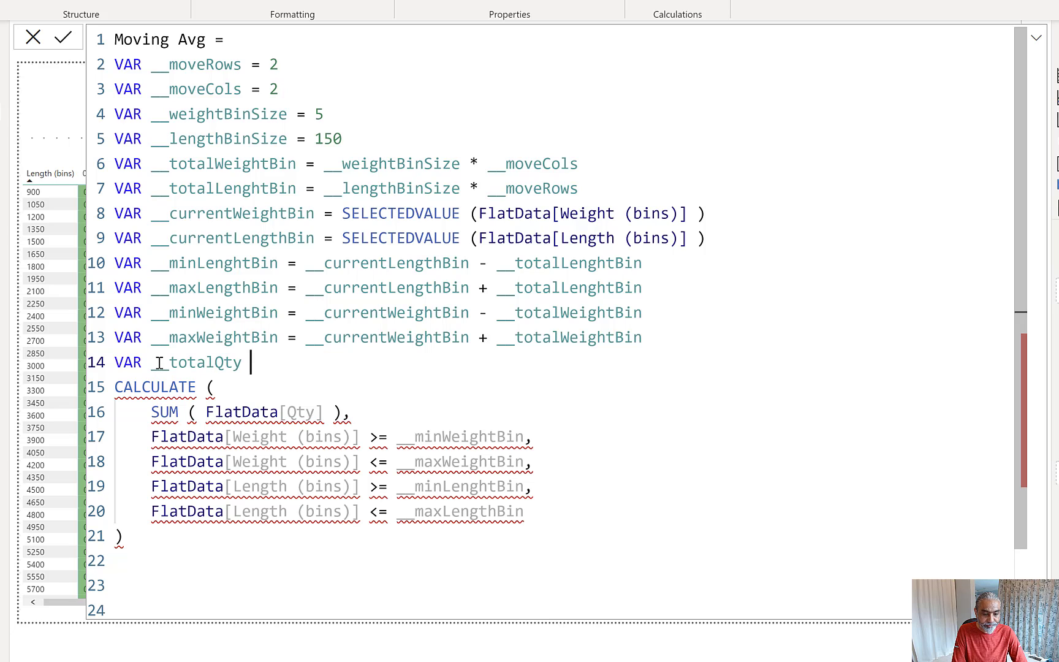
{"action": "type", "text": "="}
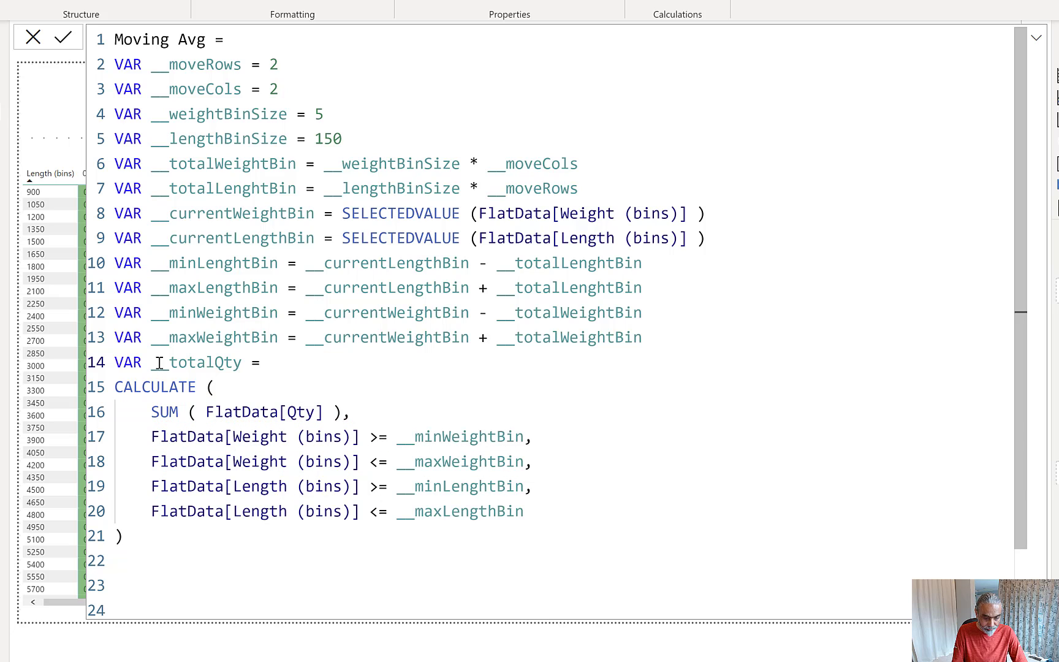
Step: Add RETURN __totalQty on the line after the closing parenthesis
{"action": "left_click", "coordinate": [163, 552]}
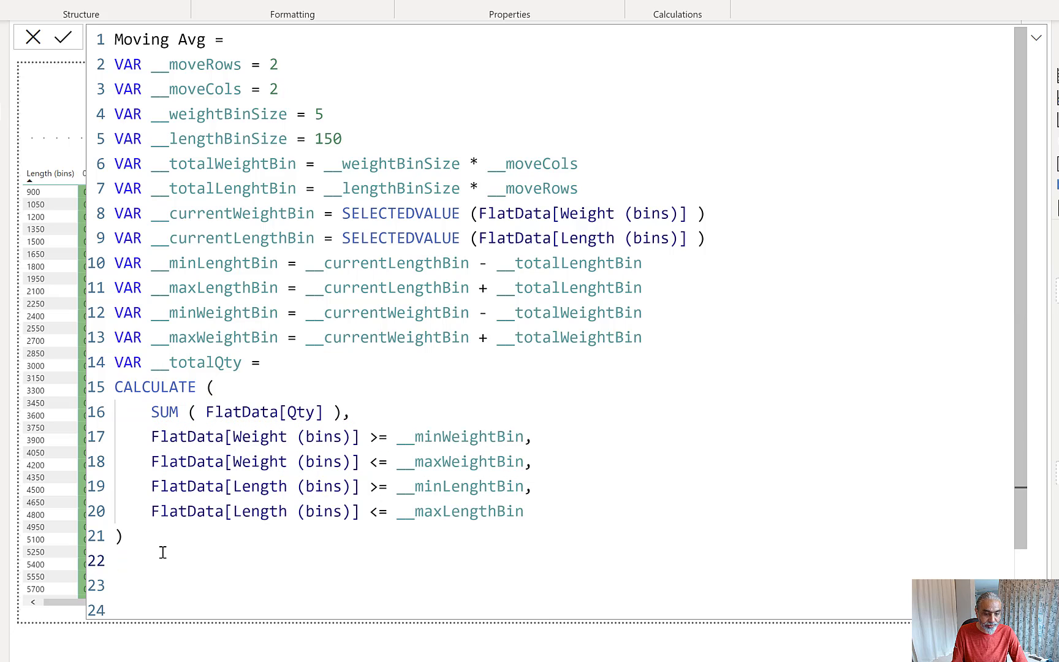
{"action": "type", "text": "RETURN __tot"}
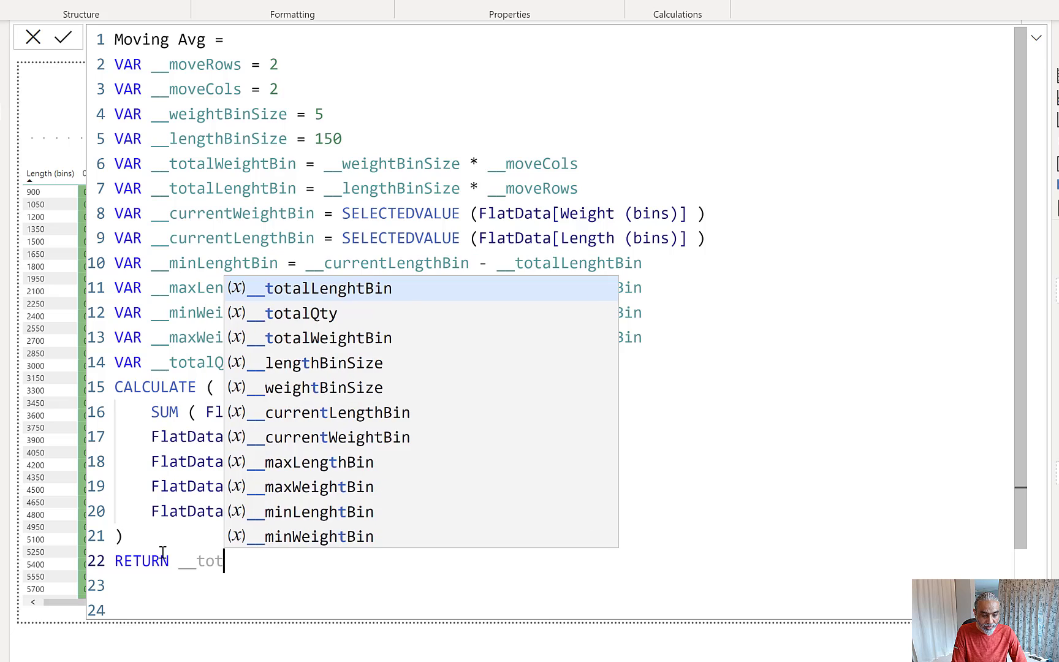
{"action": "type", "text": "alQty"}
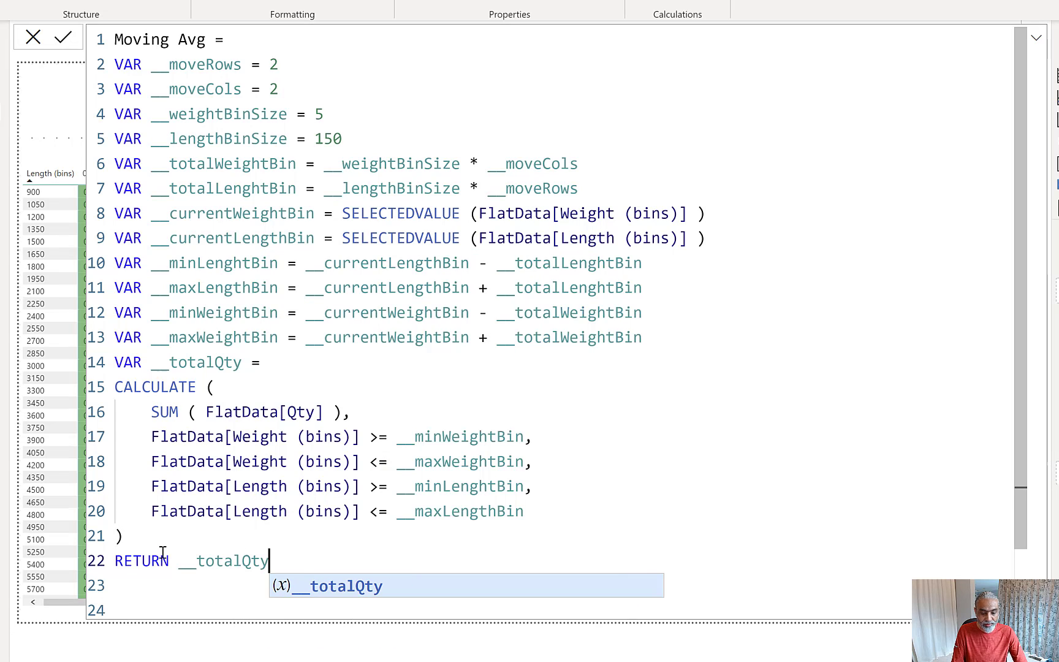
{"action": "key", "text": "Escape"}
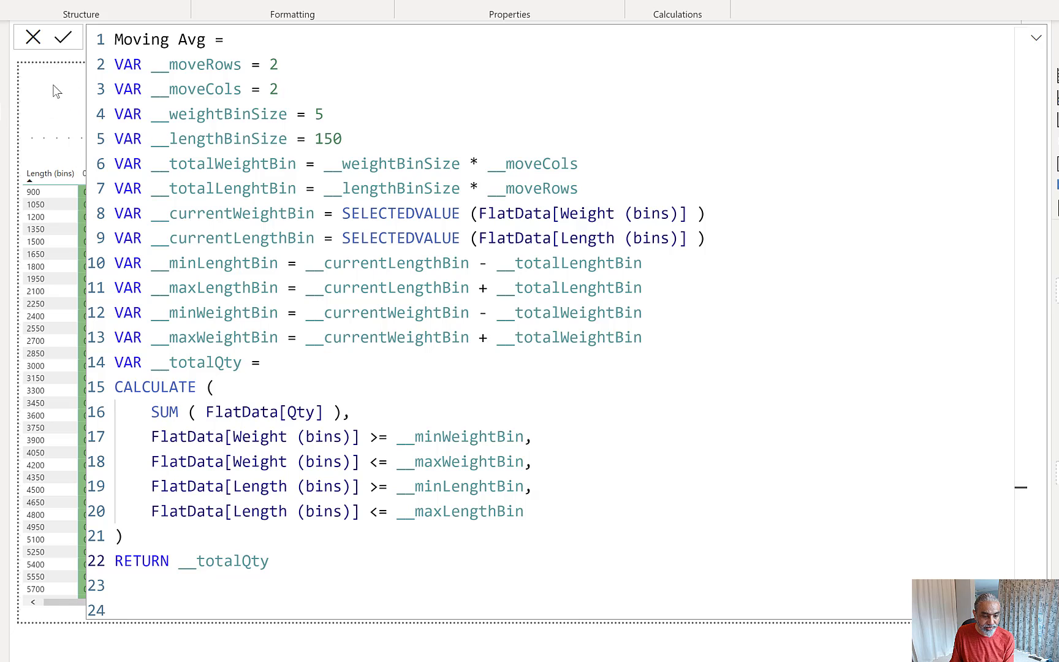
Step: Collapse the expanded formula editor to show the heat-map matrix
{"action": "left_click", "coordinate": [1037, 42]}
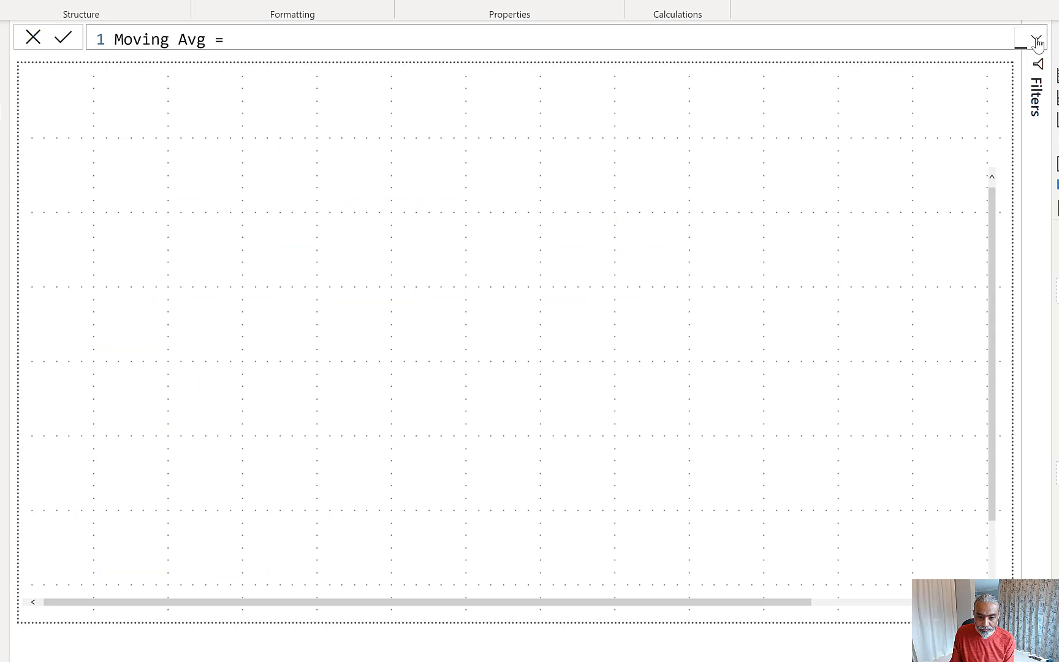
{"action": "left_click", "coordinate": [1038, 44]}
{"action": "left_click", "coordinate": [1037, 43]}
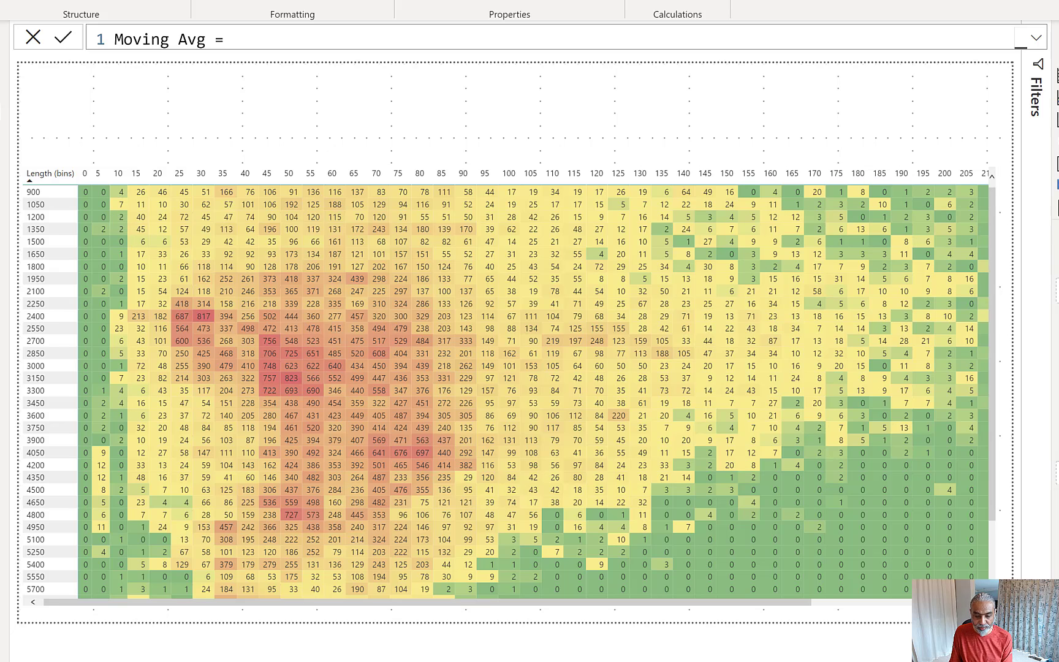
Step: Duplicate the report page and select the matrix on it
{"action": "right_click", "coordinate": [792, 658]}
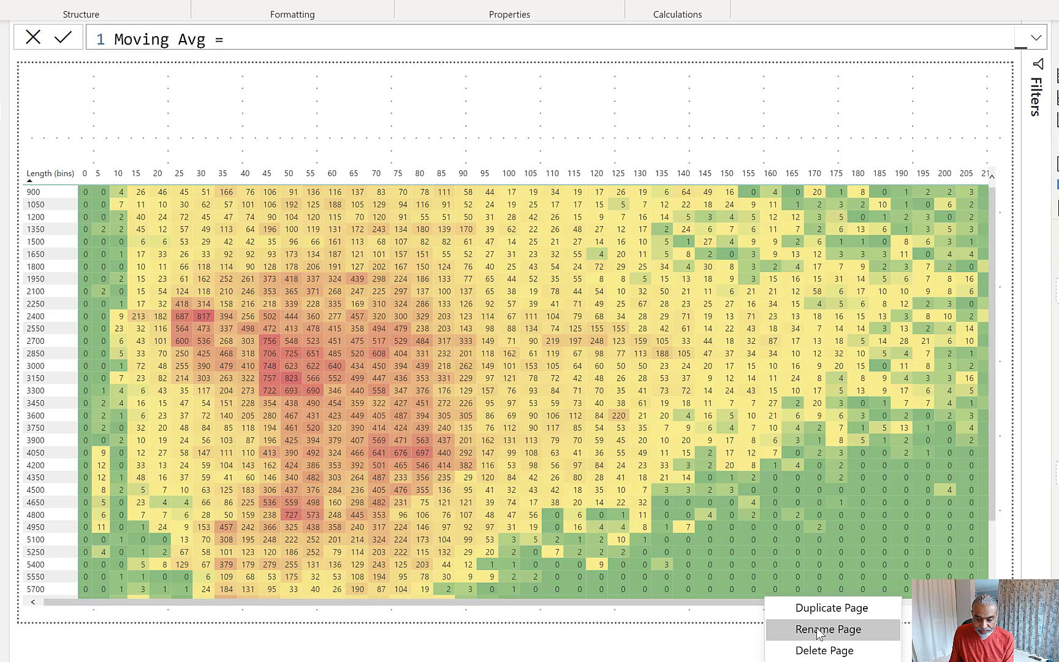
{"action": "left_click", "coordinate": [831, 608]}
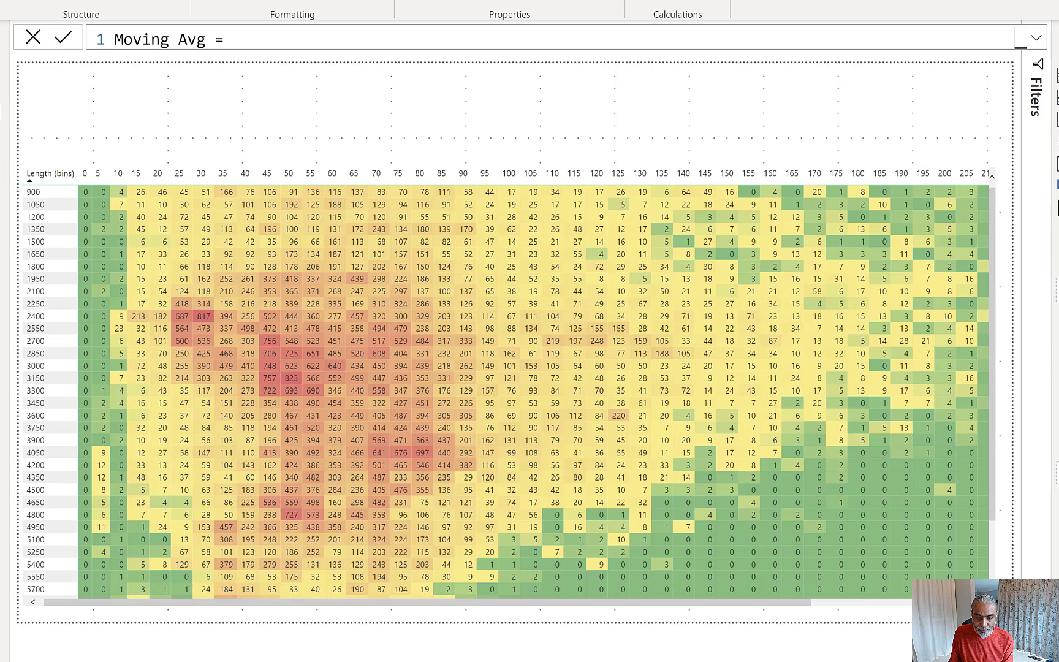
{"action": "left_click", "coordinate": [509, 385]}
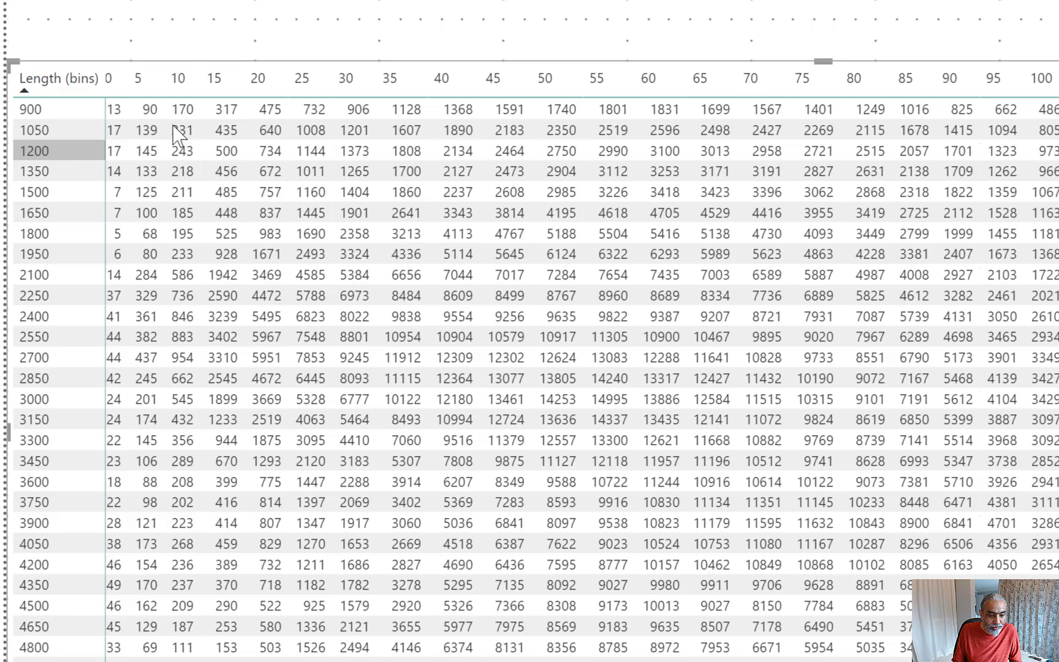
Step: Switch to the Excel example and review the surrounding range B2:F6 and its central cell D4
{"action": "mouse_move", "coordinate": [184, 158]}
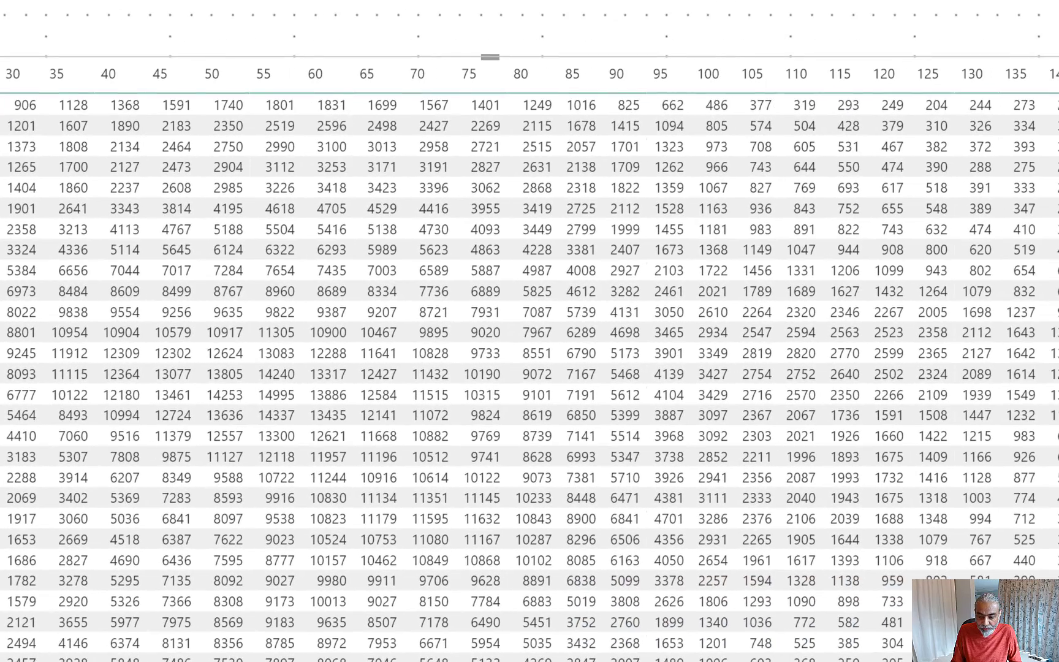
{"action": "key", "text": "alt+Tab"}
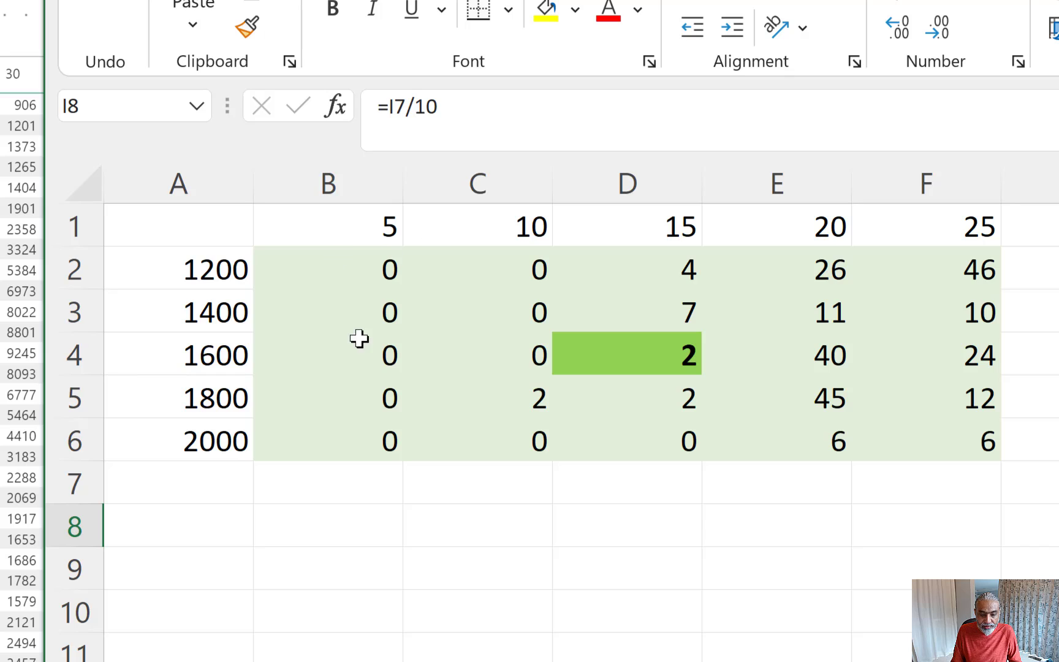
{"action": "left_click_drag", "start_coordinate": [355, 270], "coordinate": [919, 429]}
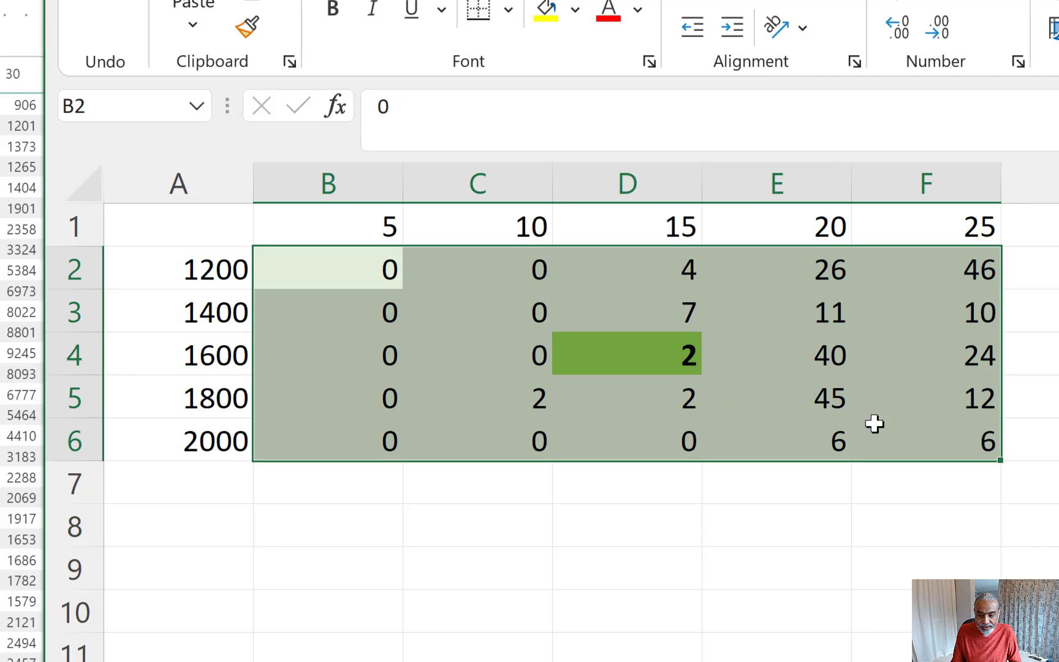
{"action": "left_click", "coordinate": [656, 359]}
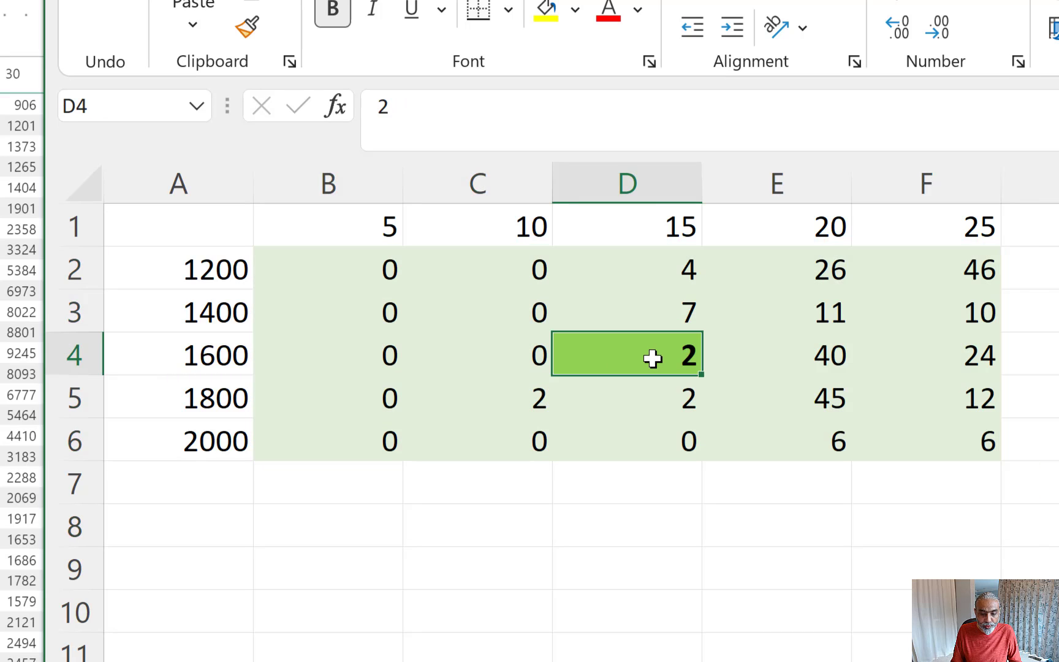
Step: Set the length header in cell A4 to 1200
{"action": "left_click", "coordinate": [214, 362]}
{"action": "type", "text": "100"}
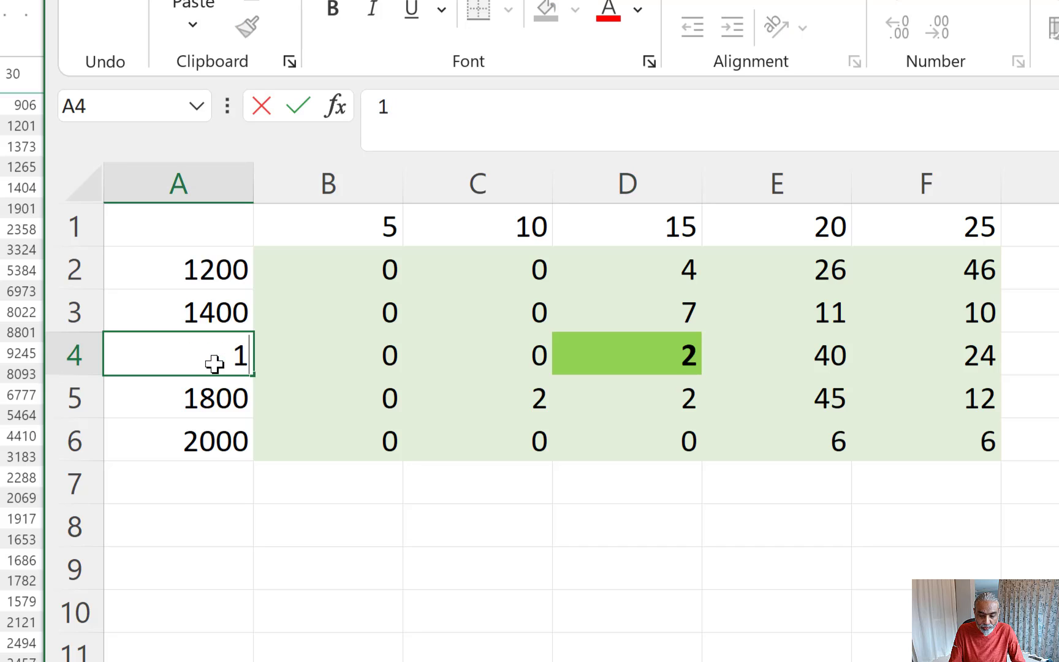
{"action": "key", "text": "BackSpace"}
{"action": "key", "text": "BackSpace"}
{"action": "type", "text": "200"}
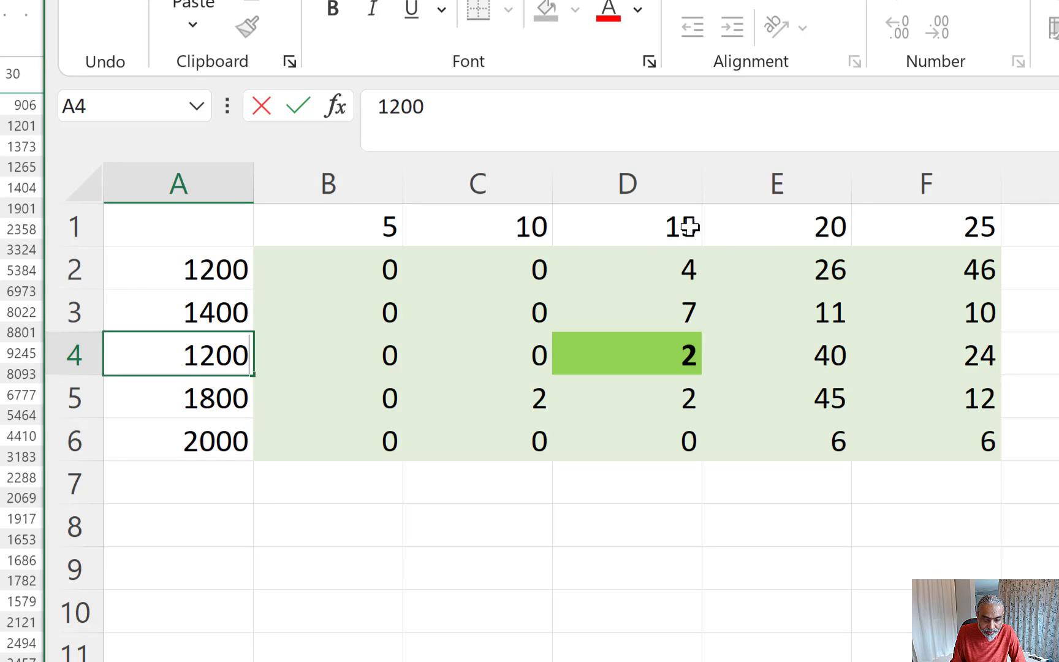
Step: Set the weight headers in cells D1, B1 and C1 to 10, 0 and 5
{"action": "left_click", "coordinate": [667, 220]}
{"action": "type", "text": "10"}
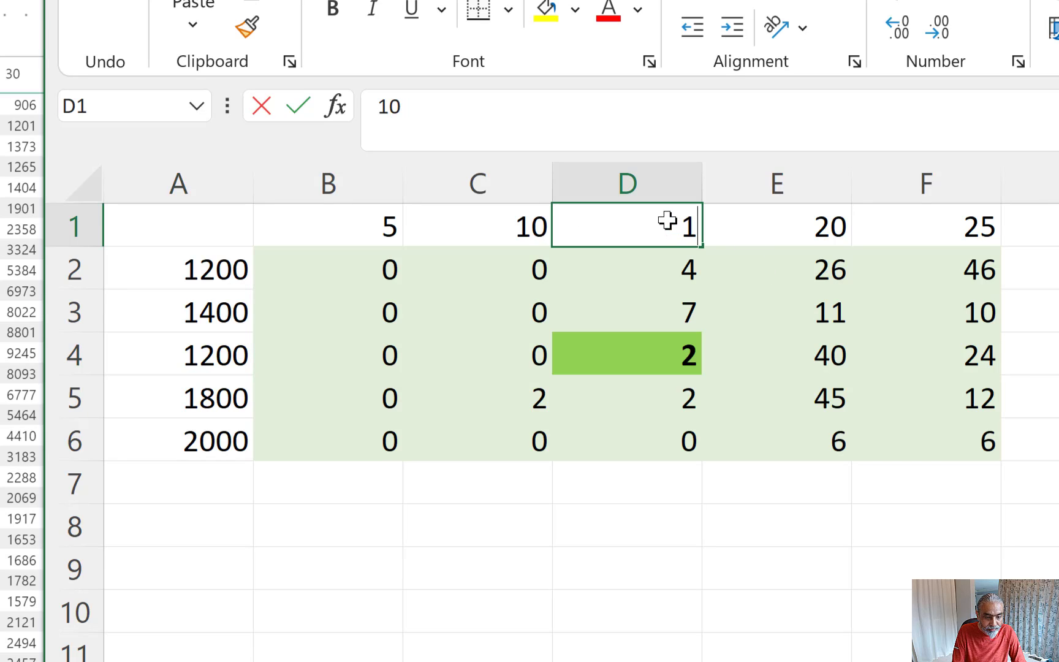
{"action": "key", "text": "Left"}
{"action": "key", "text": "Left"}
{"action": "type", "text": "0"}
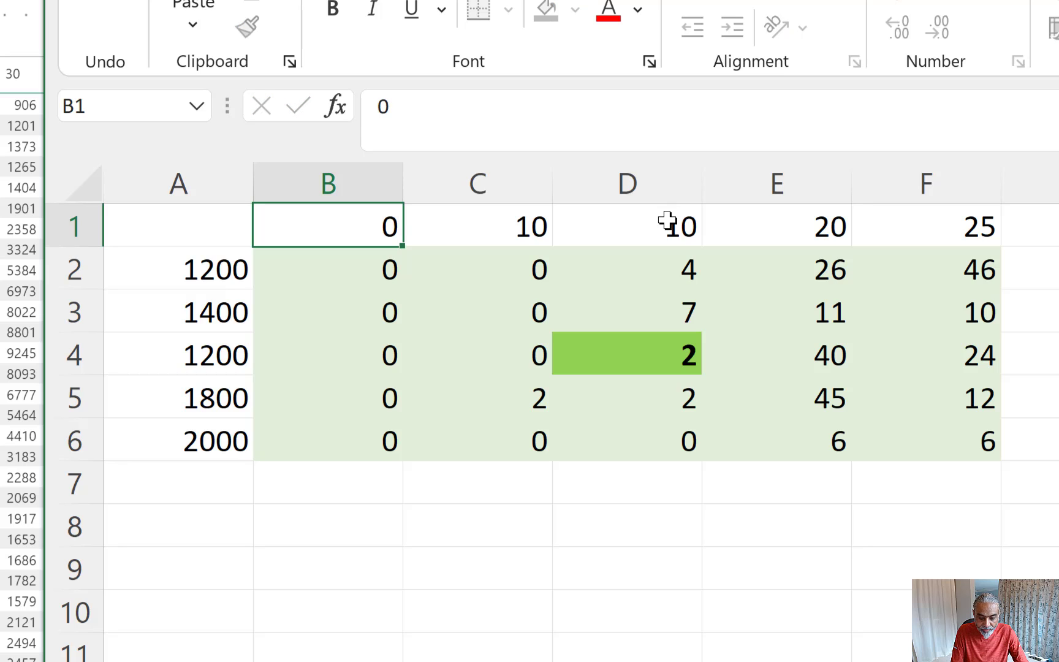
{"action": "key", "text": "Right"}
{"action": "type", "text": "5"}
Step: Review the central cell D4 and its surrounding range B2:F6, and switch back to the Power BI matrix to compare the totals
{"action": "left_click", "coordinate": [670, 345]}
{"action": "left_click_drag", "start_coordinate": [380, 281], "coordinate": [941, 447]}
{"action": "left_click", "coordinate": [15, 312]}
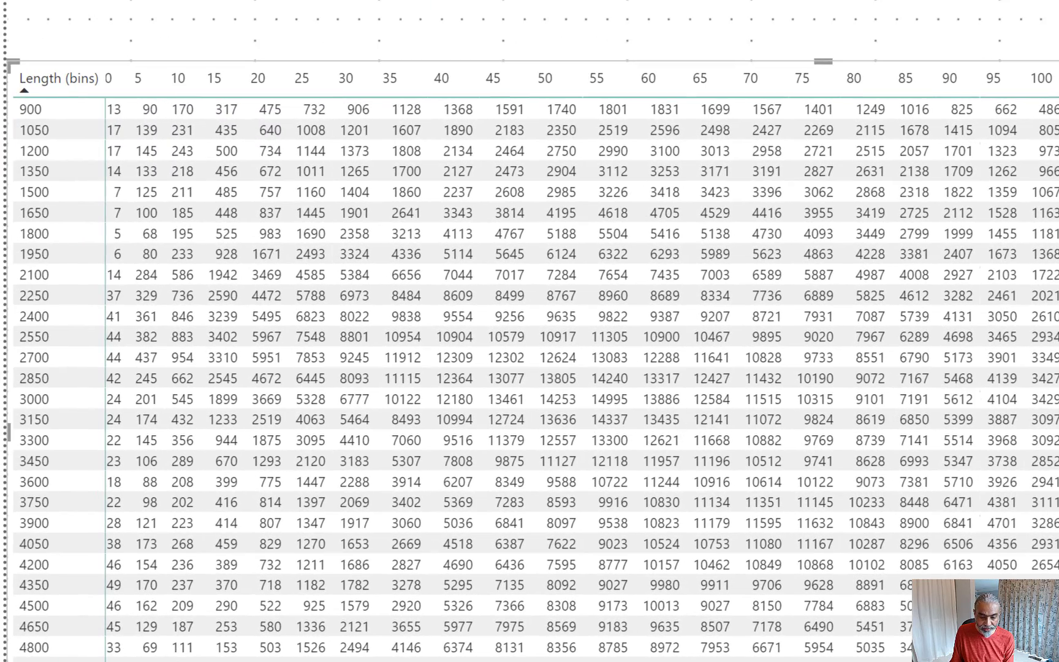
{"action": "scroll", "coordinate": [582, 368], "scroll_direction": "right", "scroll_amount": 5}
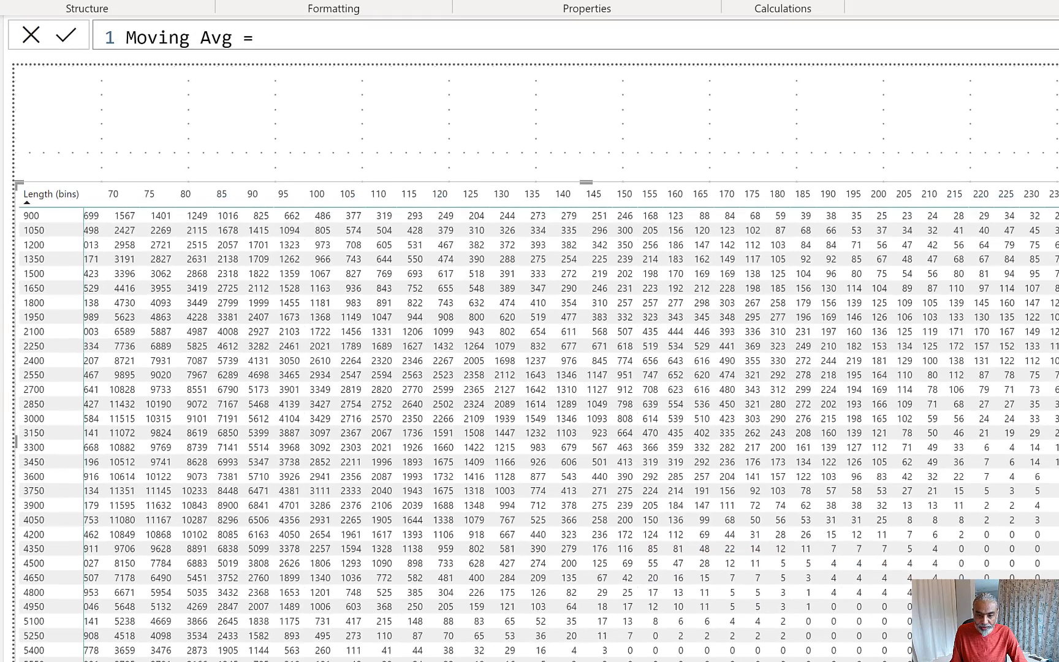
Step: Change the Moving Avg return expression to DIVIDE with __totalQty as numerator and __totalWeightBin as denominator
{"action": "left_click", "coordinate": [1051, 35]}
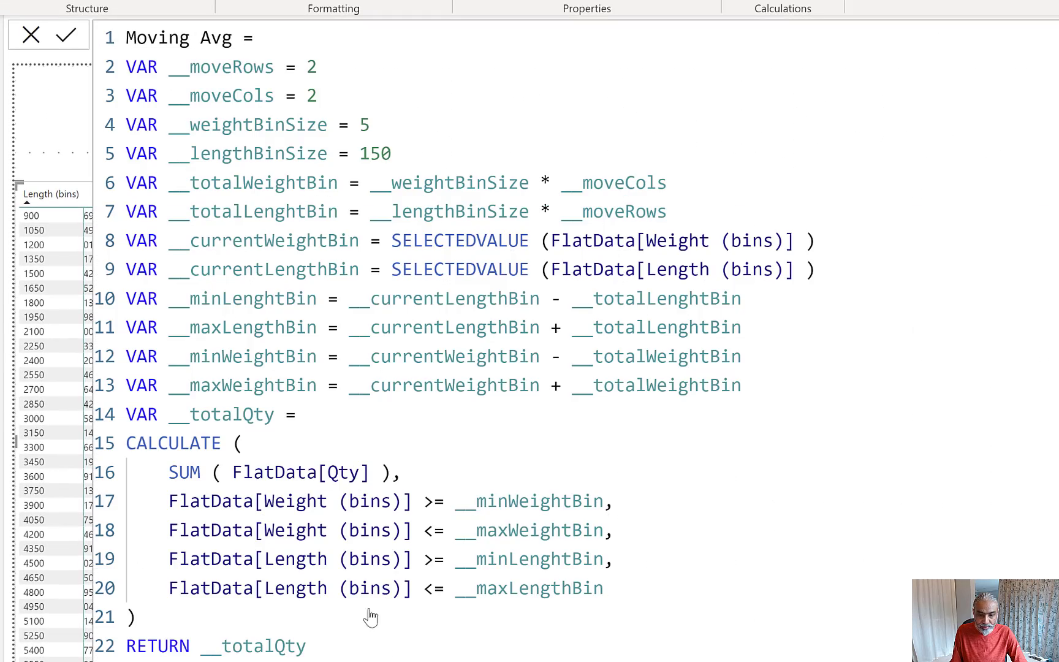
{"action": "type", "text": "DIVIDE ( "}
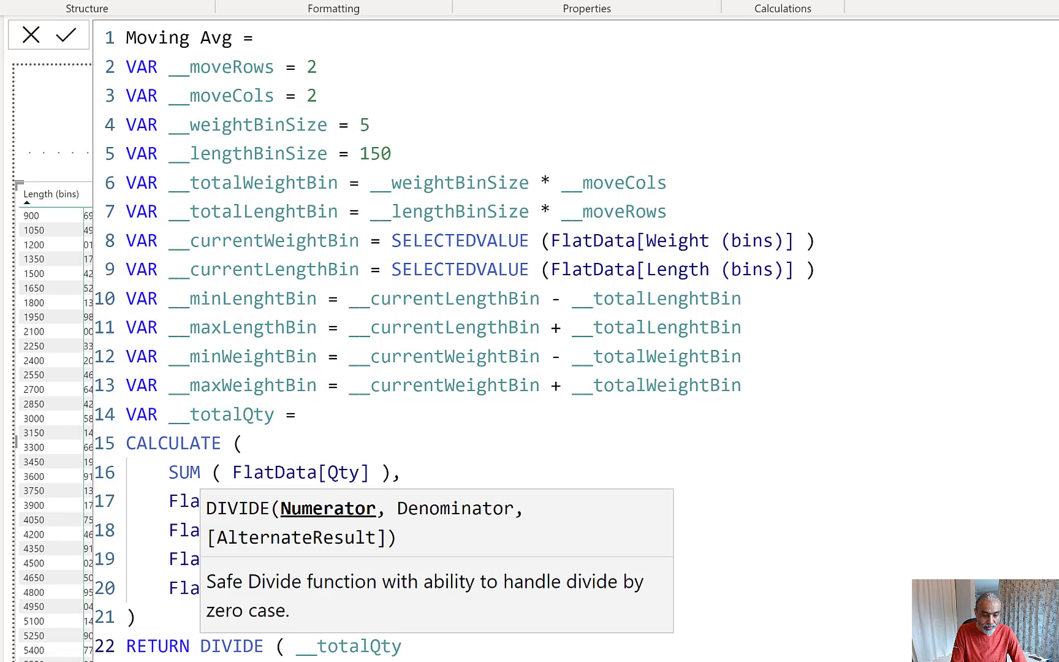
{"action": "type", "text": "__total"}
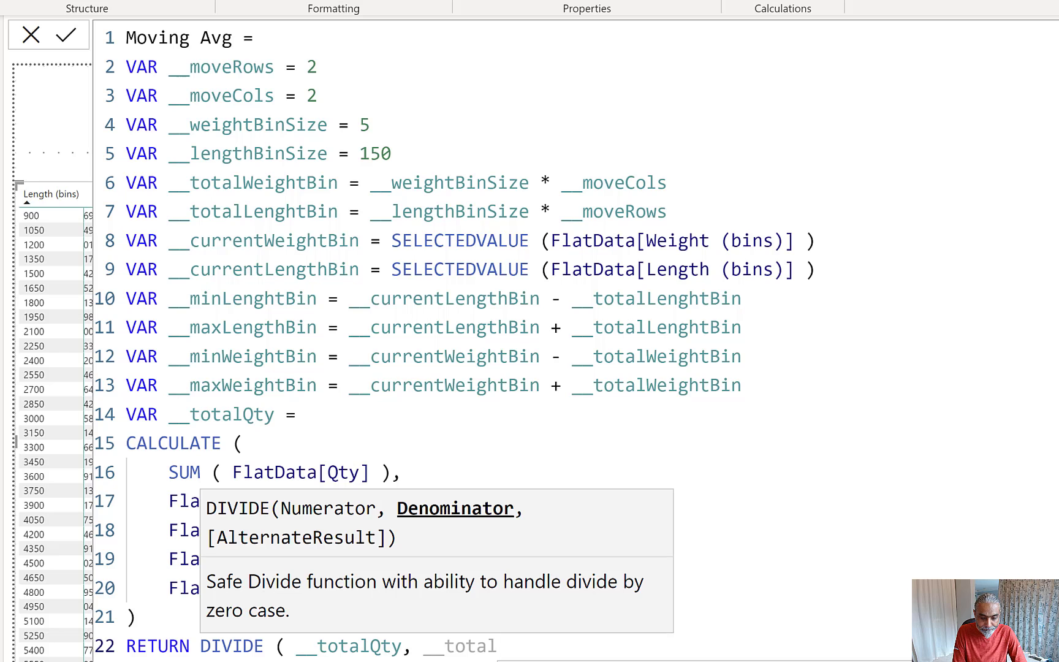
{"action": "key", "text": "Tab"}
{"action": "type", "text": ")"}
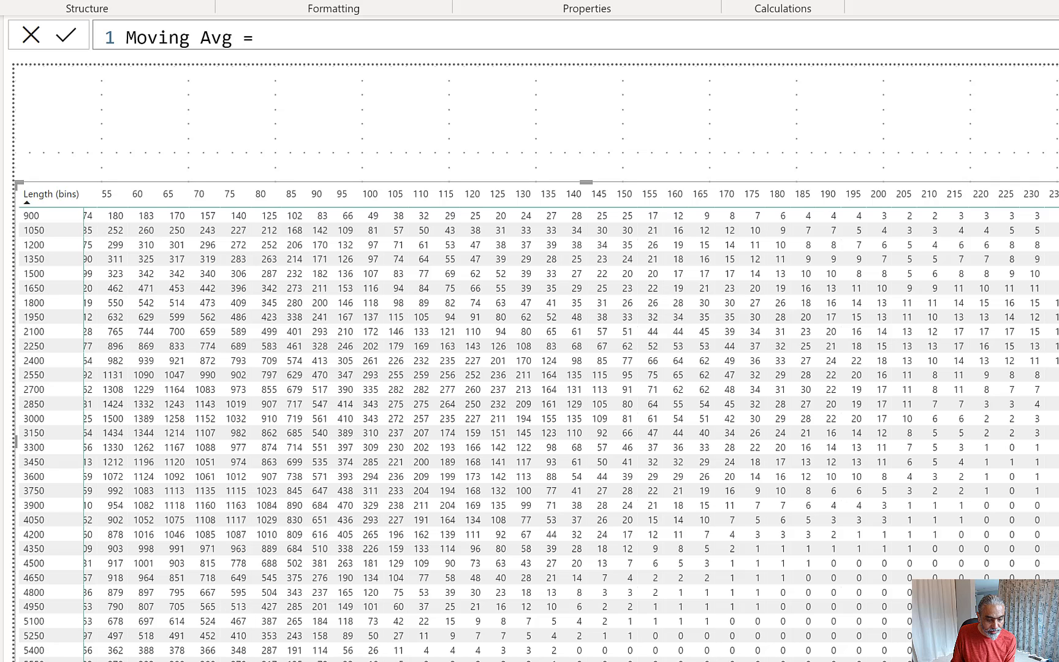
Step: Check the matrix value at length 1200 and weight 10, and open the report page with the colour-coded numeric matrix
{"action": "scroll", "coordinate": [529, 423], "scroll_direction": "left", "scroll_amount": 5}
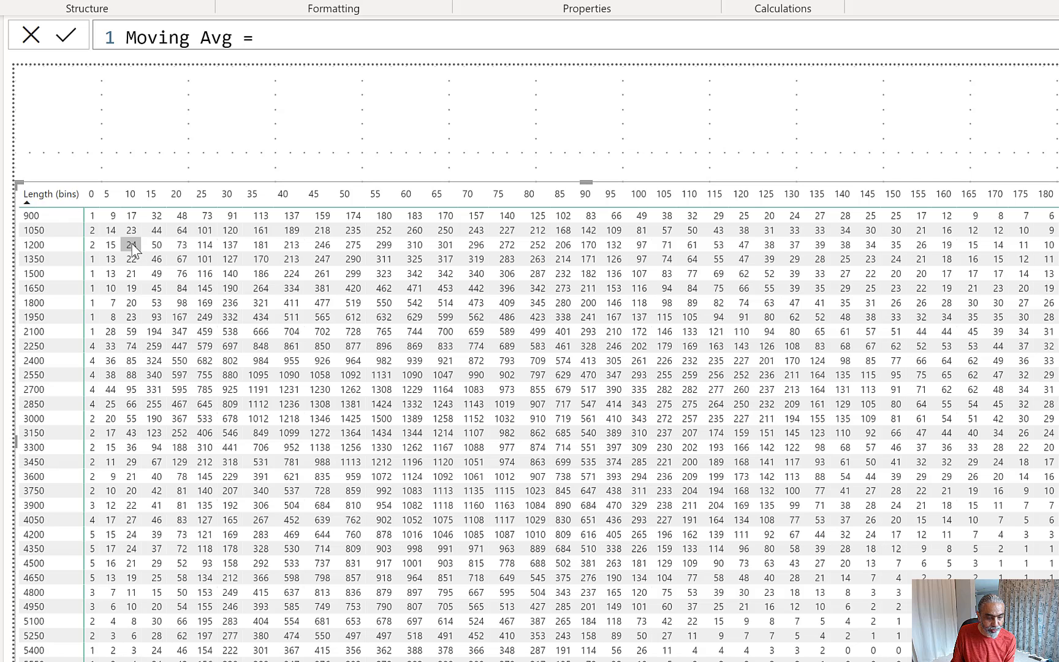
{"action": "mouse_move", "coordinate": [131, 245]}
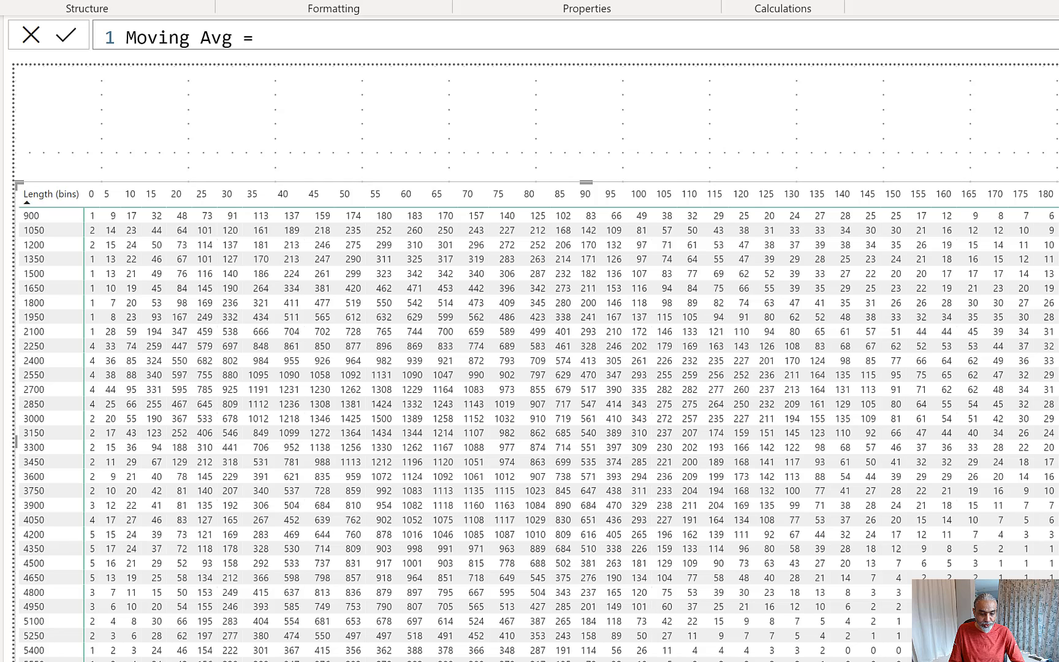
{"action": "left_click", "coordinate": [214, 660]}
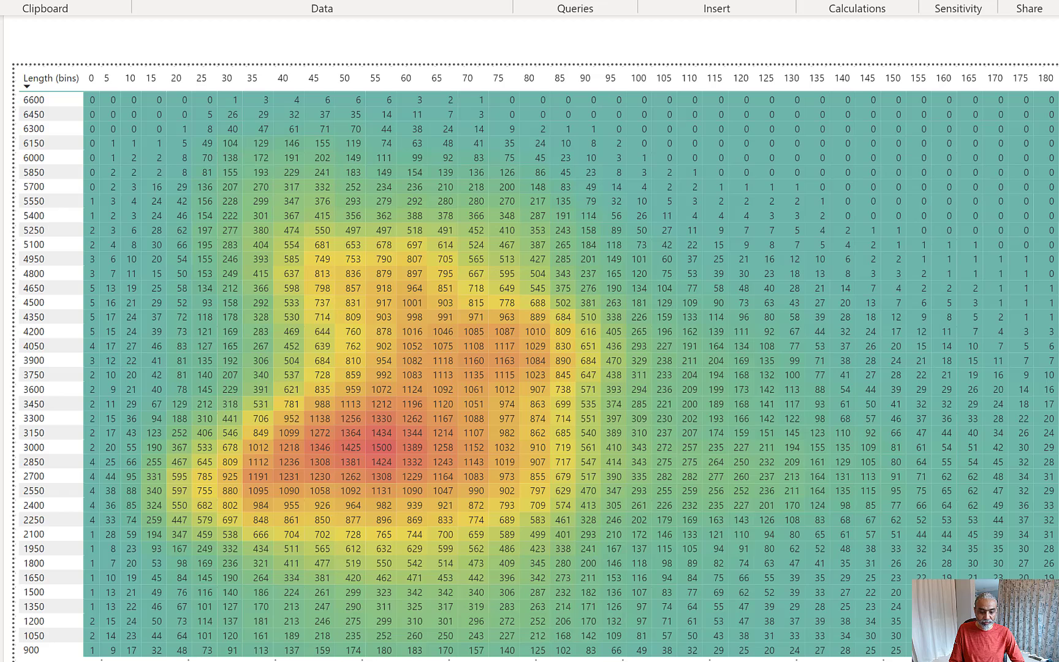
Step: Open the Data Soothing - Heat Map page and view the heat map down to the 6600 length bin
{"action": "left_click", "coordinate": [287, 658]}
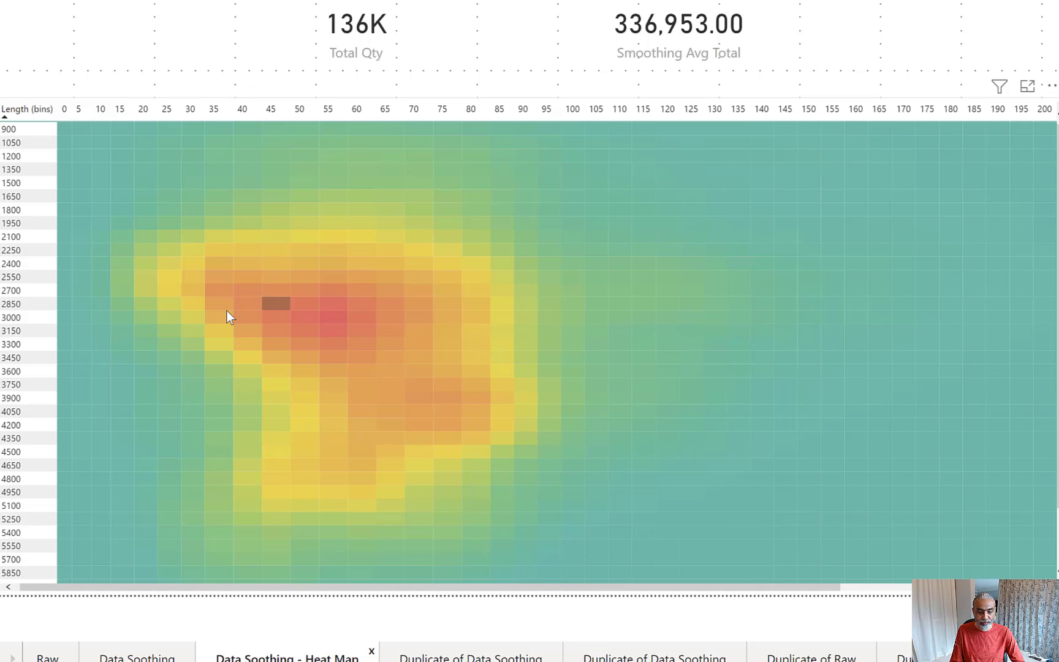
{"action": "scroll", "coordinate": [623, 311], "scroll_direction": "down", "scroll_amount": 1}
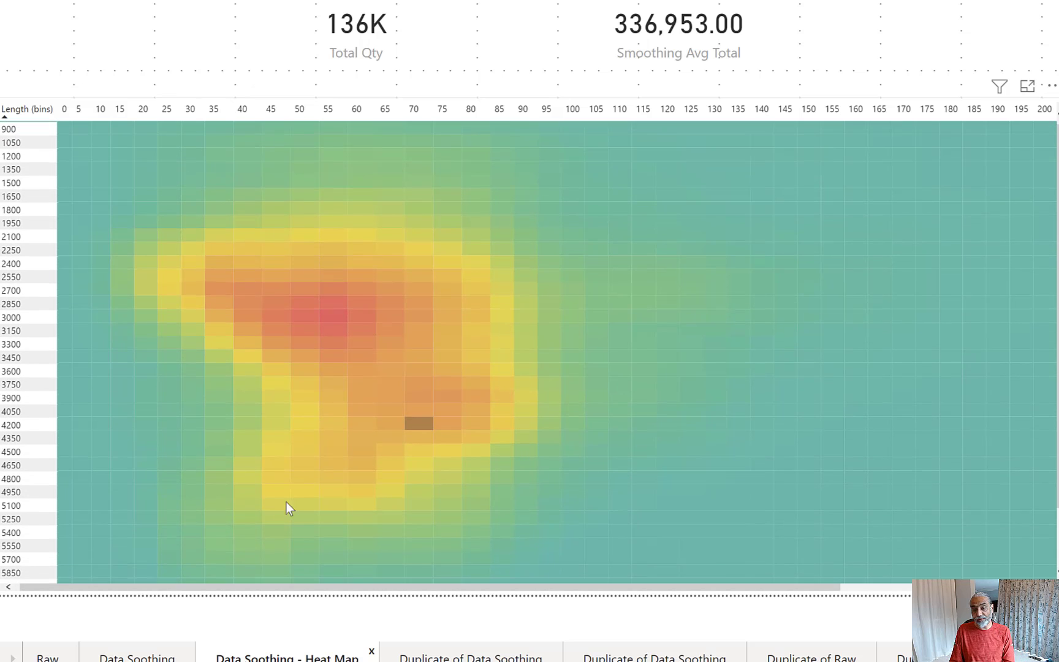
{"action": "scroll", "coordinate": [245, 539], "scroll_direction": "down", "scroll_amount": 3}
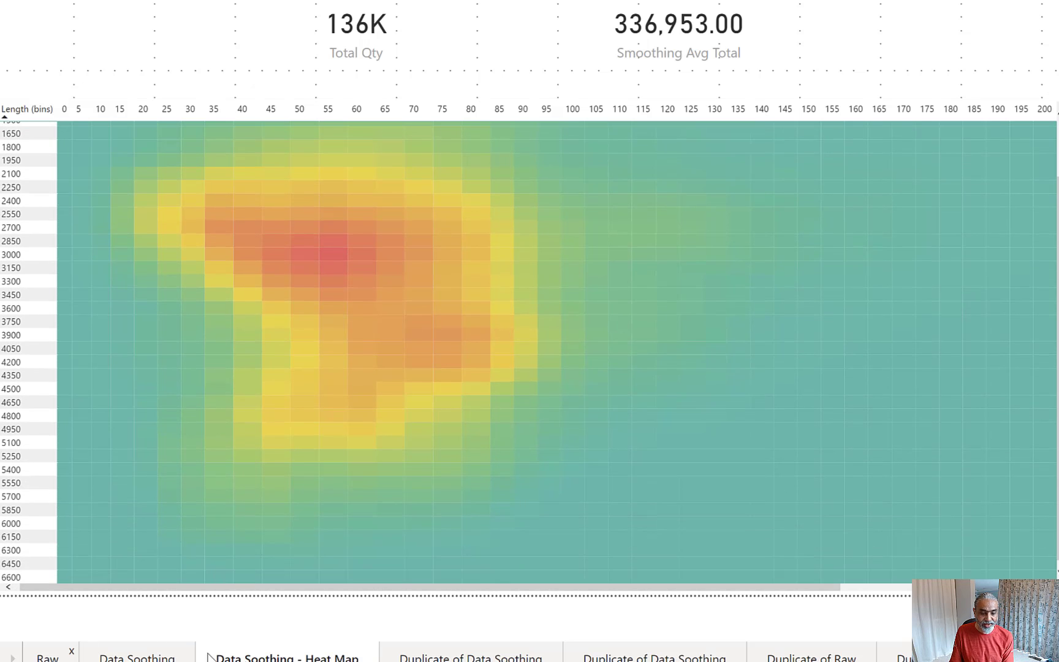
Step: Compare the Raw and Duplicate of Raw pages with the smoothed heat map, returning to the Data Soothing - Heat Map page
{"action": "left_click", "coordinate": [48, 658]}
{"action": "left_click", "coordinate": [839, 657]}
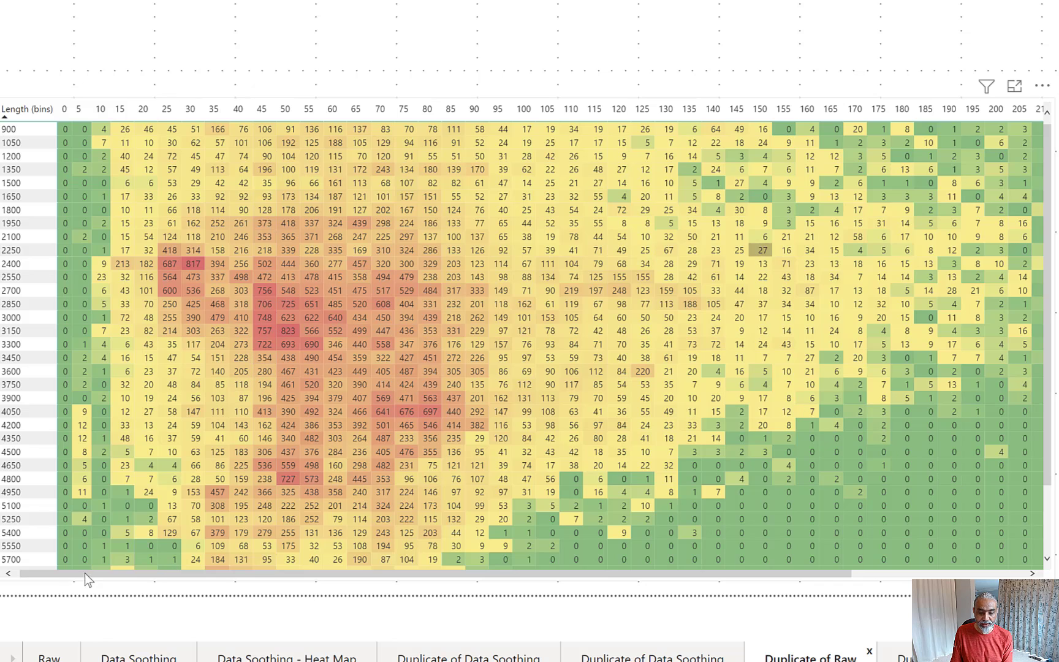
{"action": "left_click", "coordinate": [287, 657]}
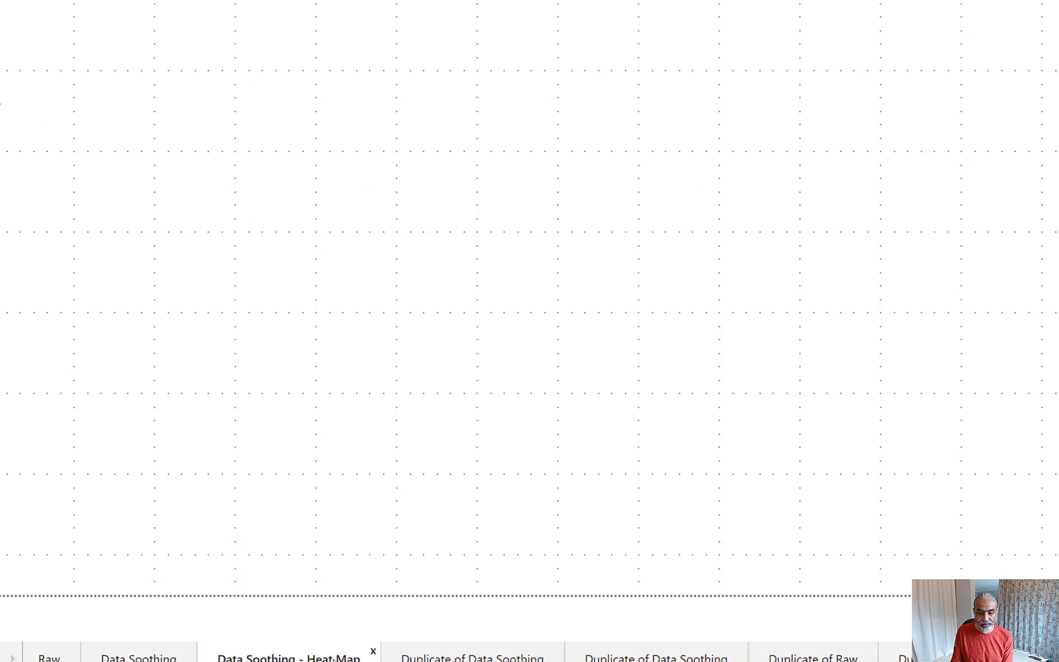